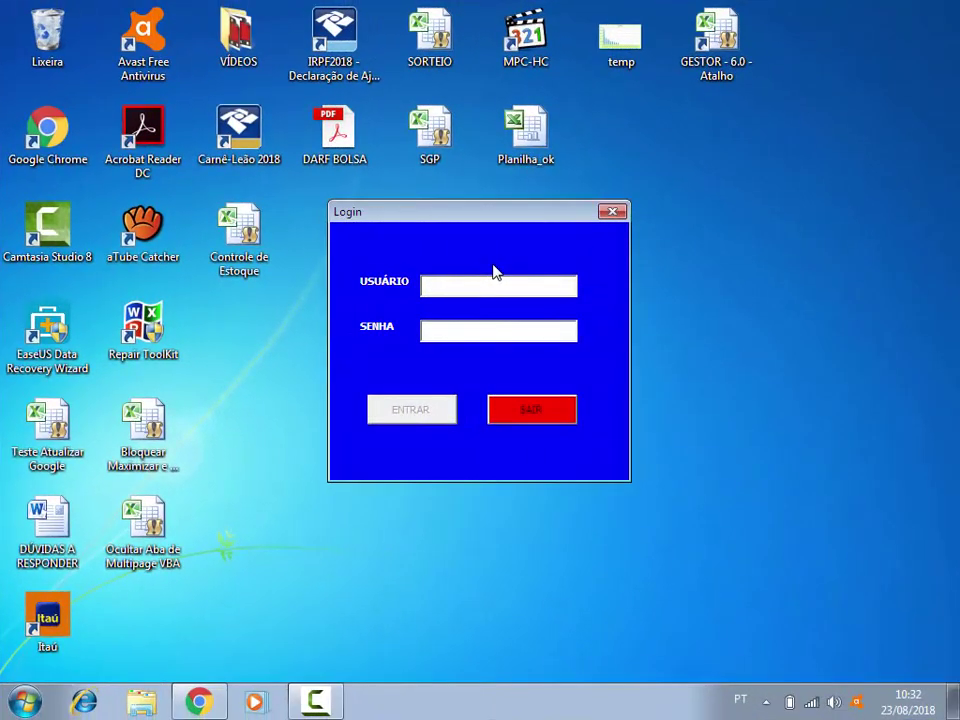
Step: Log in through the workbook's login form with the user name and password, dismissing the welcome message
text(LUAN)
key(Tab)
key(Return)
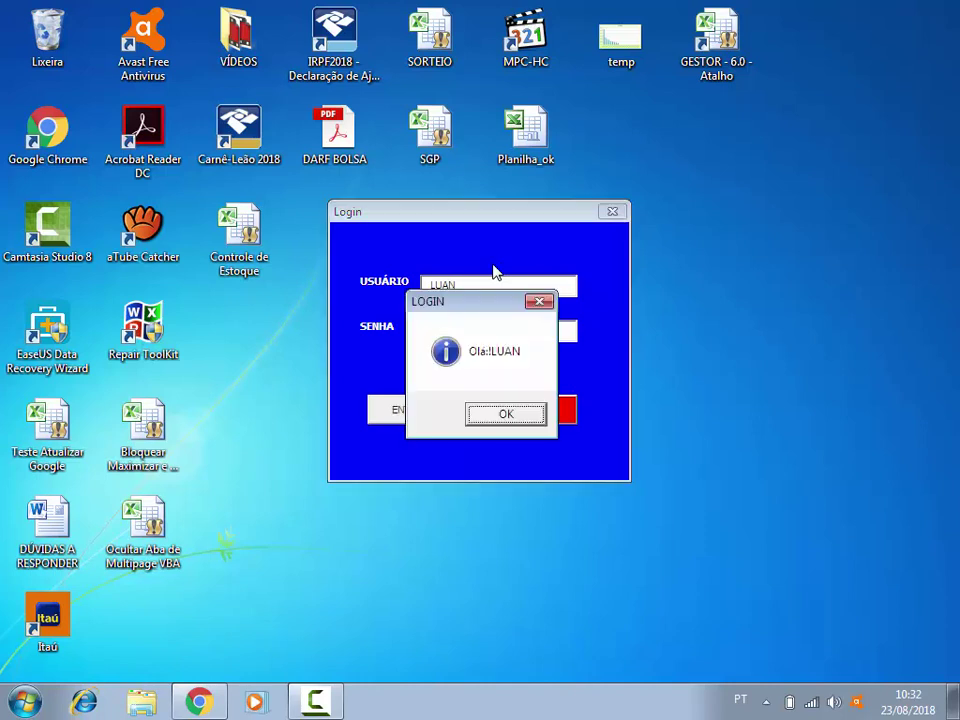
key(Return)
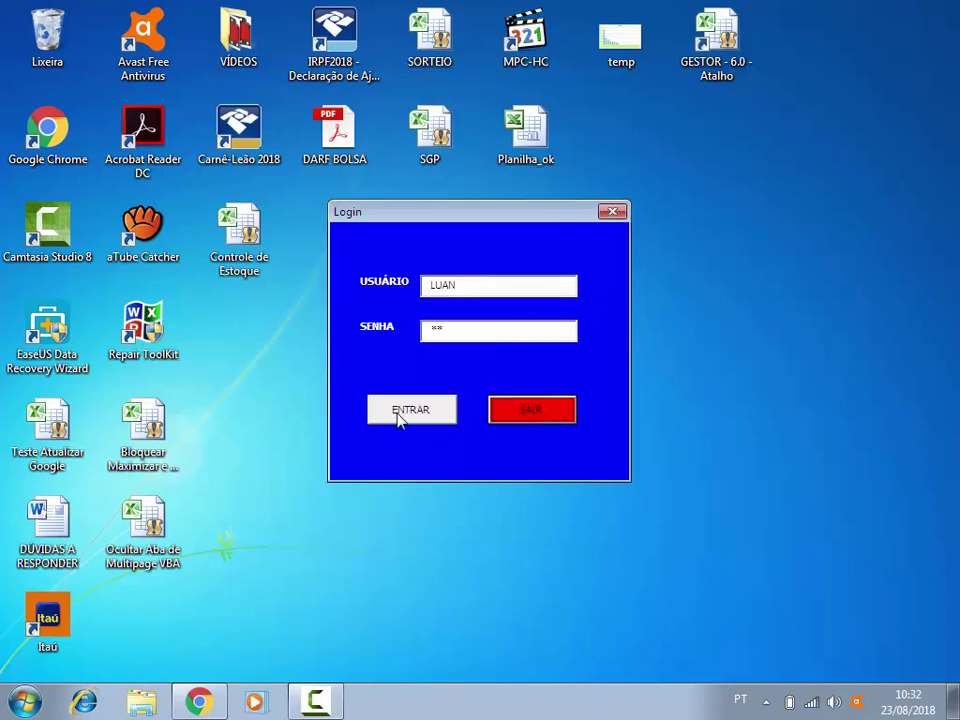
Step: Open the stock control form and unlock the underlying spreadsheet with its password
click(399, 418)
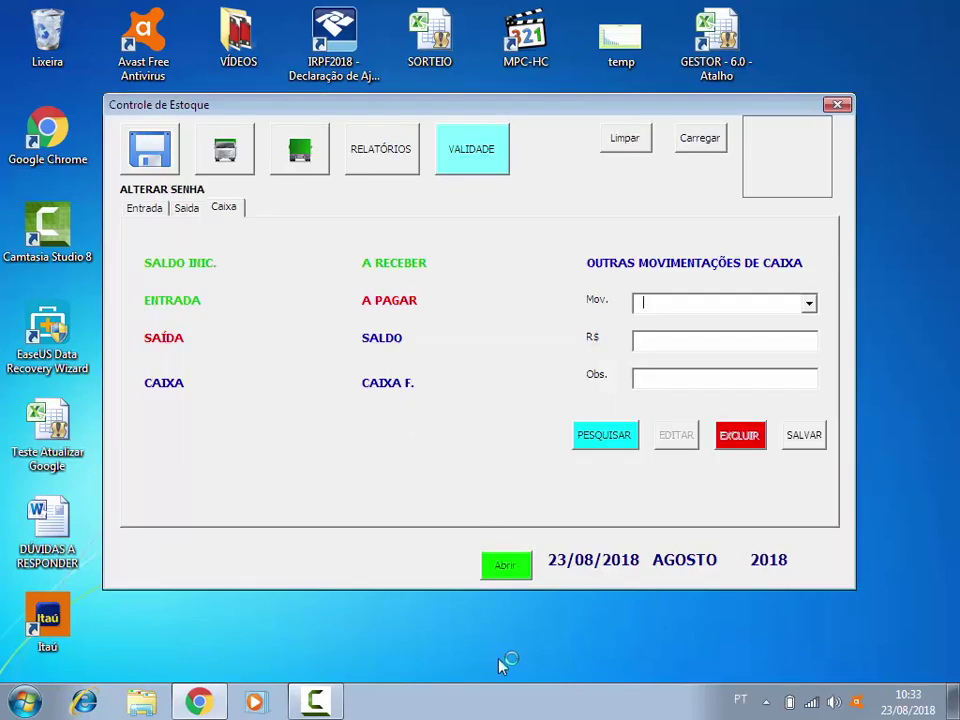
click(508, 576)
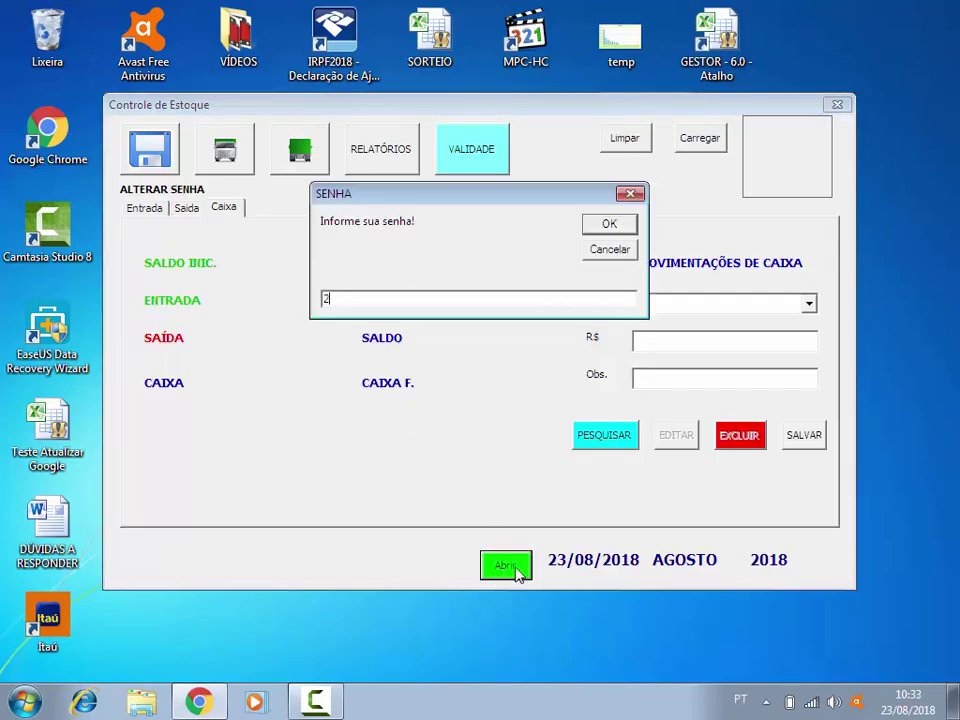
text(3)
key(Return)
Step: Switch to the VENDAS sheet, inspect cells F5, F10 and F3, and show the Desenvolvedor ribbon
click(573, 441)
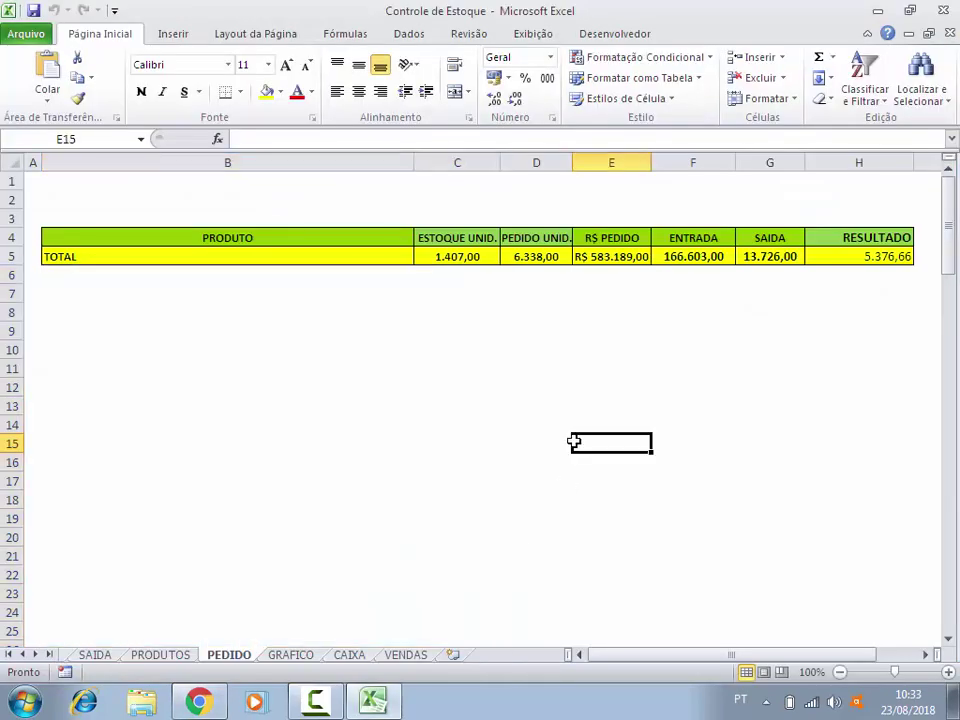
click(402, 654)
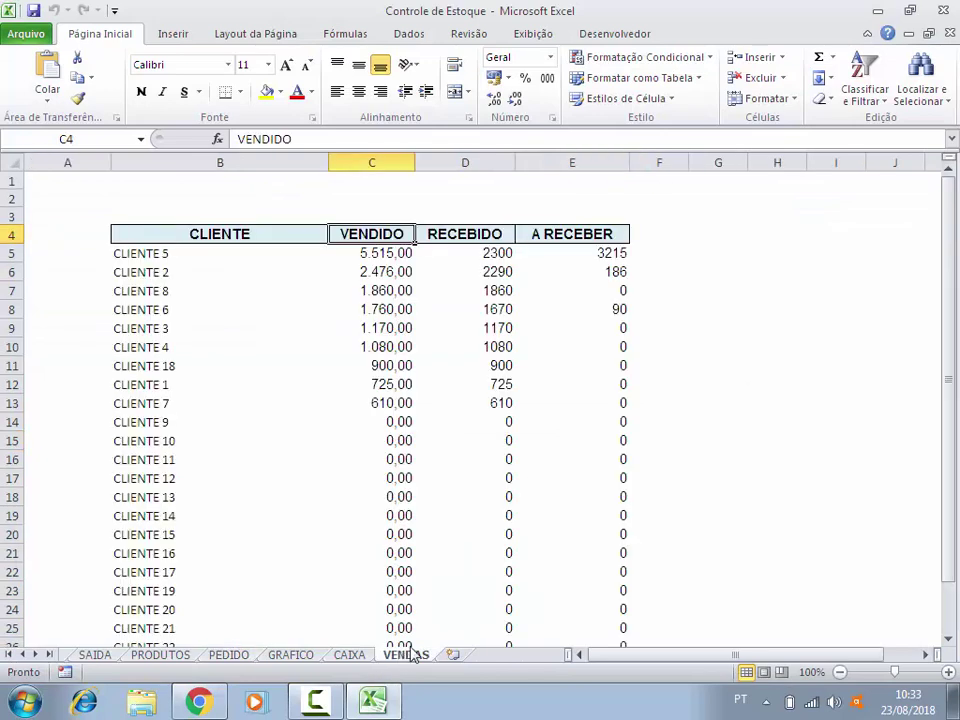
click(699, 306)
click(684, 250)
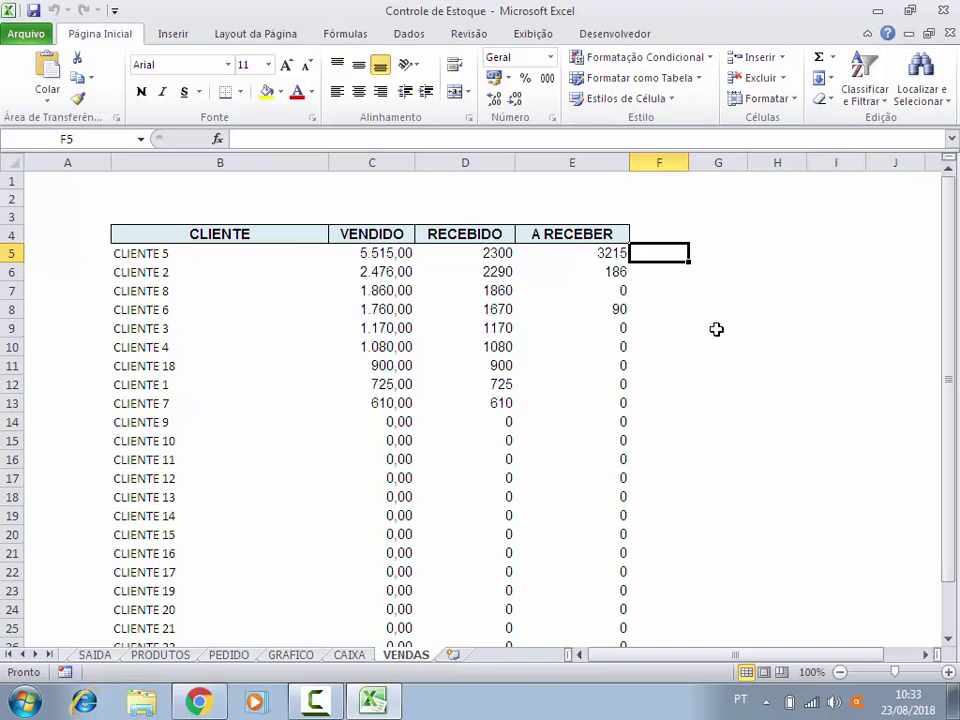
click(676, 344)
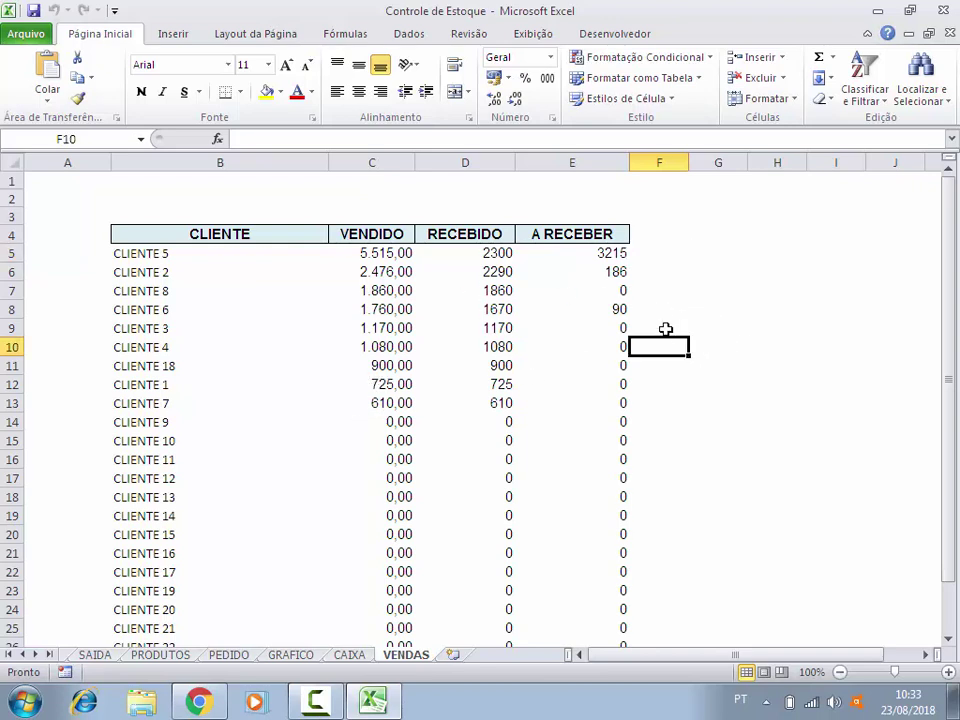
click(680, 216)
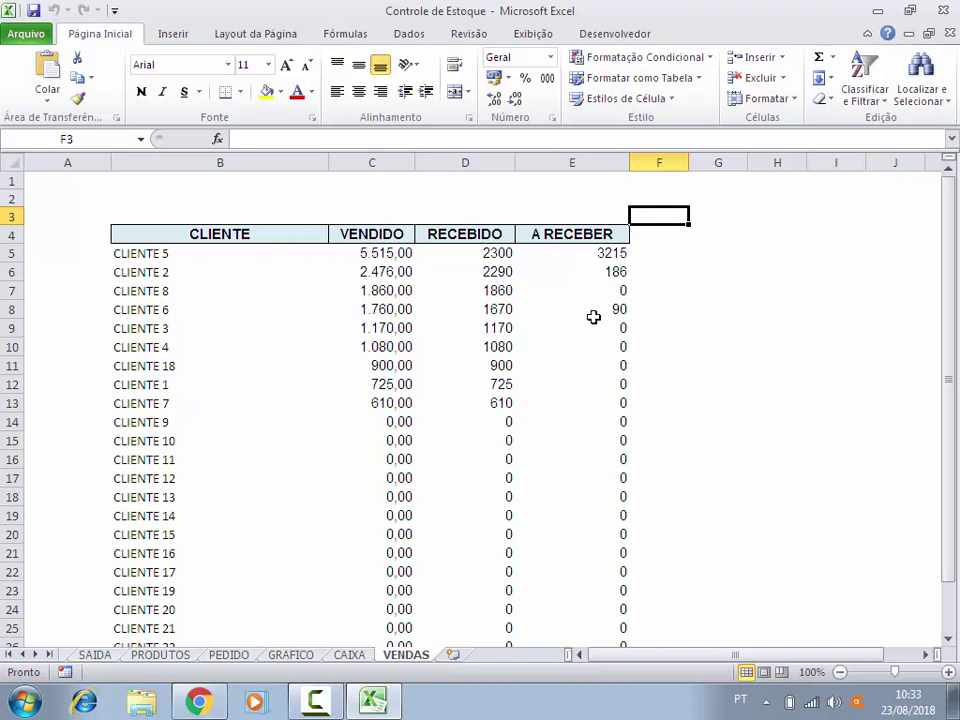
click(621, 33)
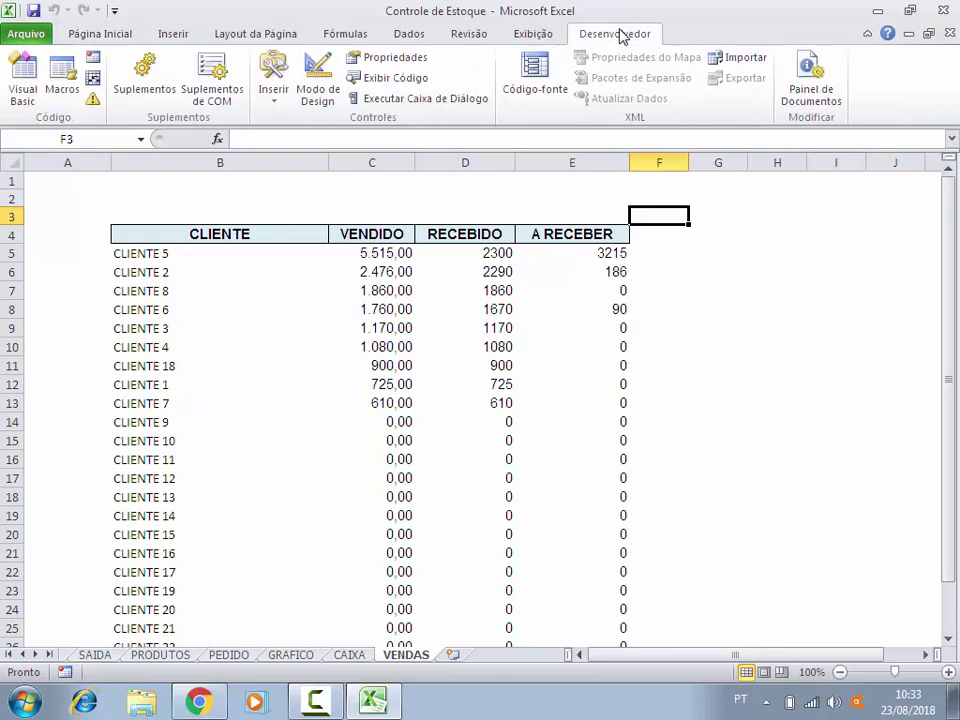
Step: In the VBA editor, look at the PDF button's click code, then show the Rel_Clientes form code
click(22, 80)
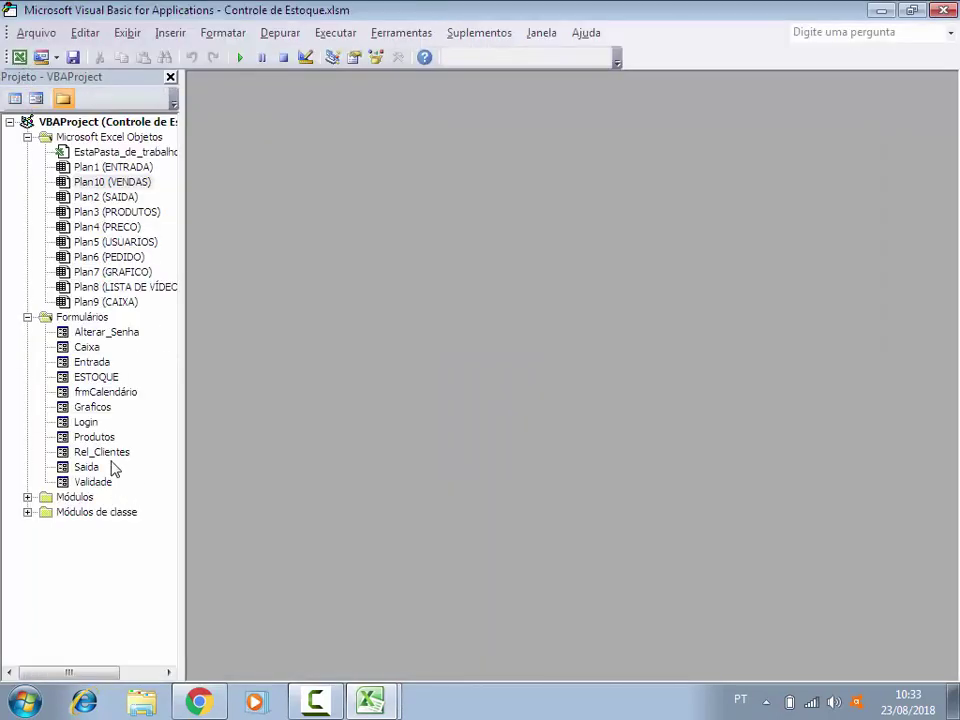
double_click(110, 452)
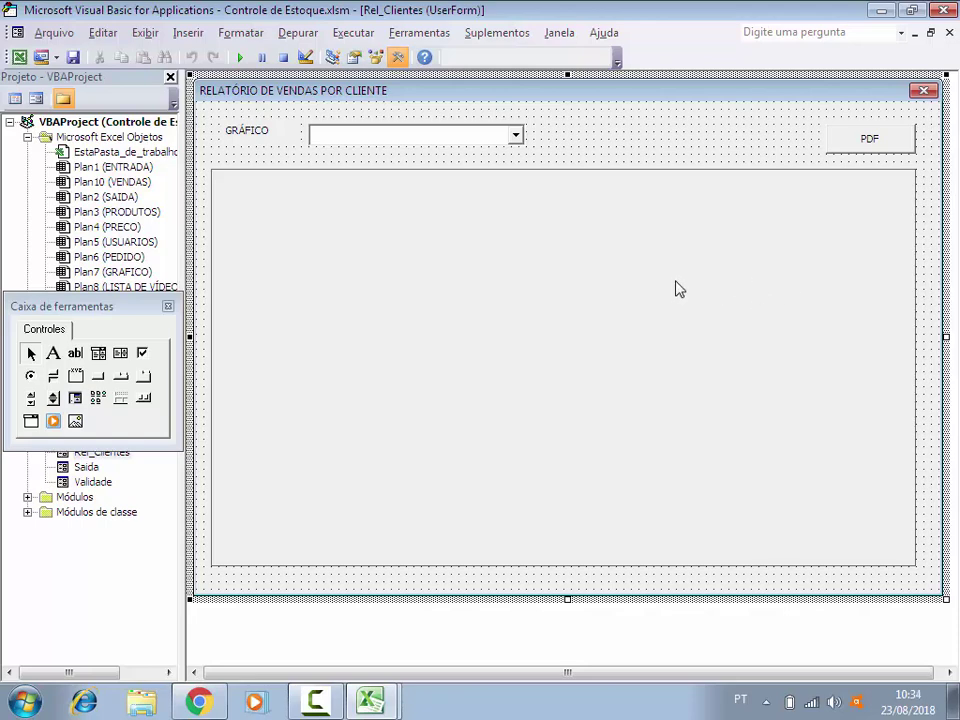
double_click(872, 148)
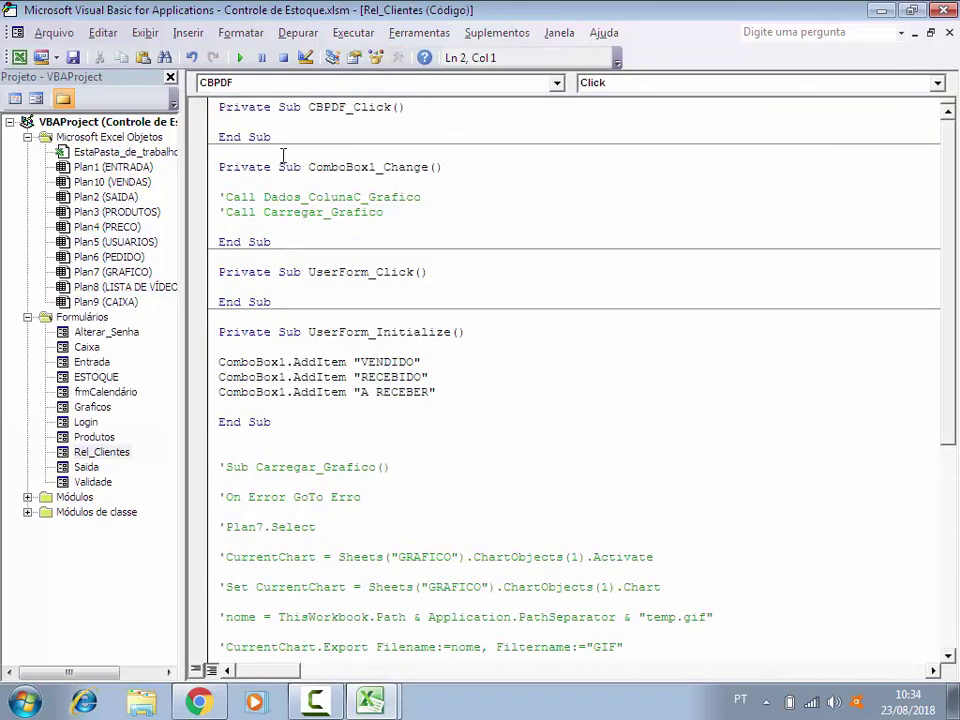
double_click(100, 455)
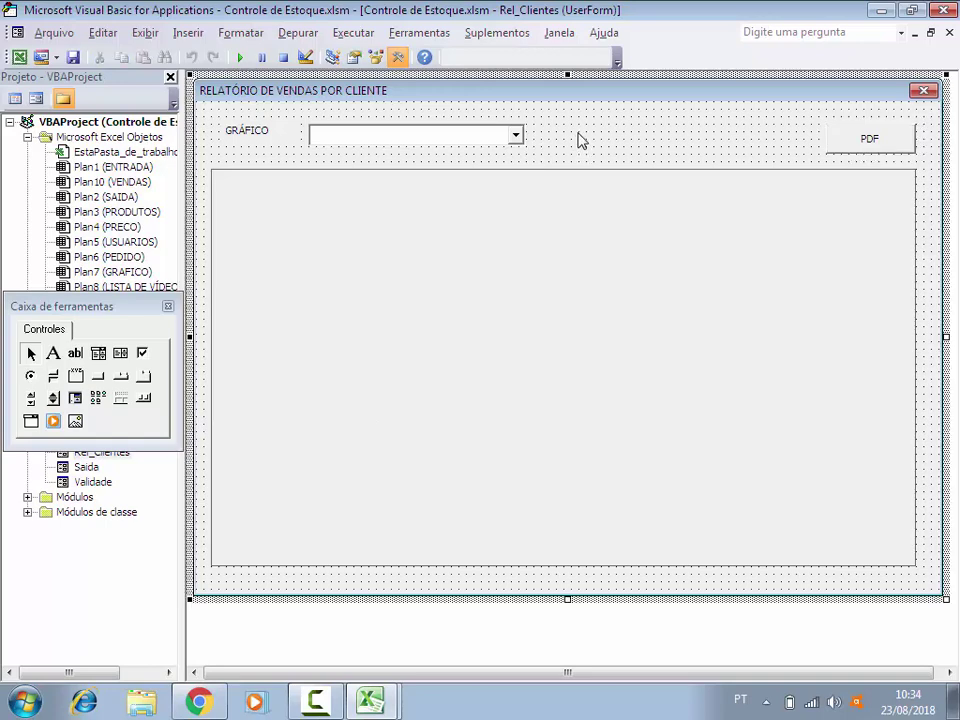
key(F7)
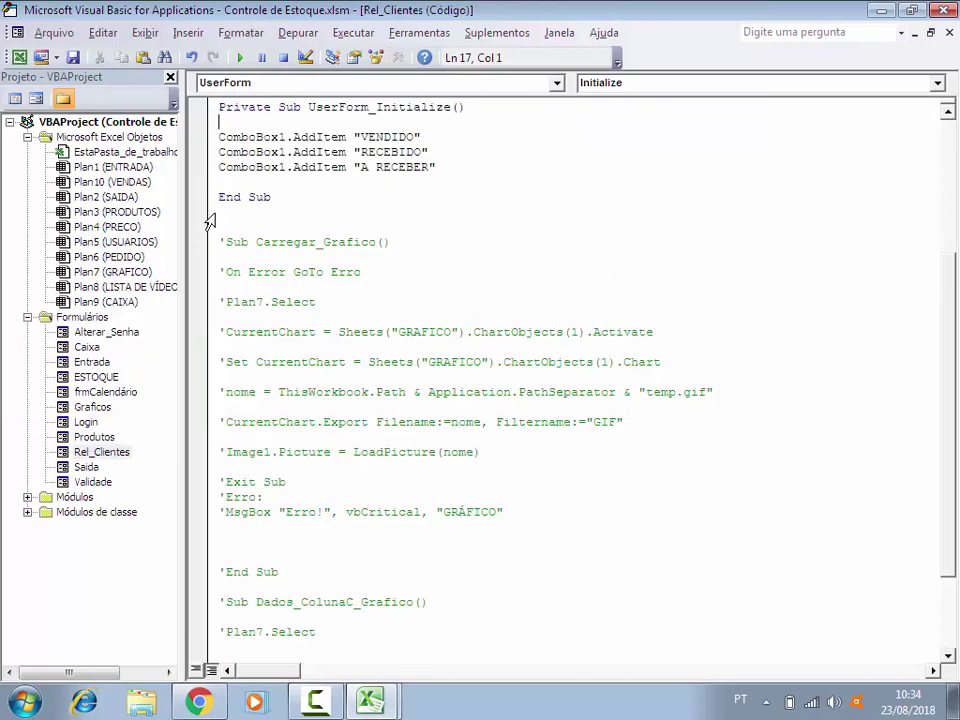
Step: Add blank lines after End Sub, check the Rel_Clientes image control's properties, and return to Excel
key(Return)
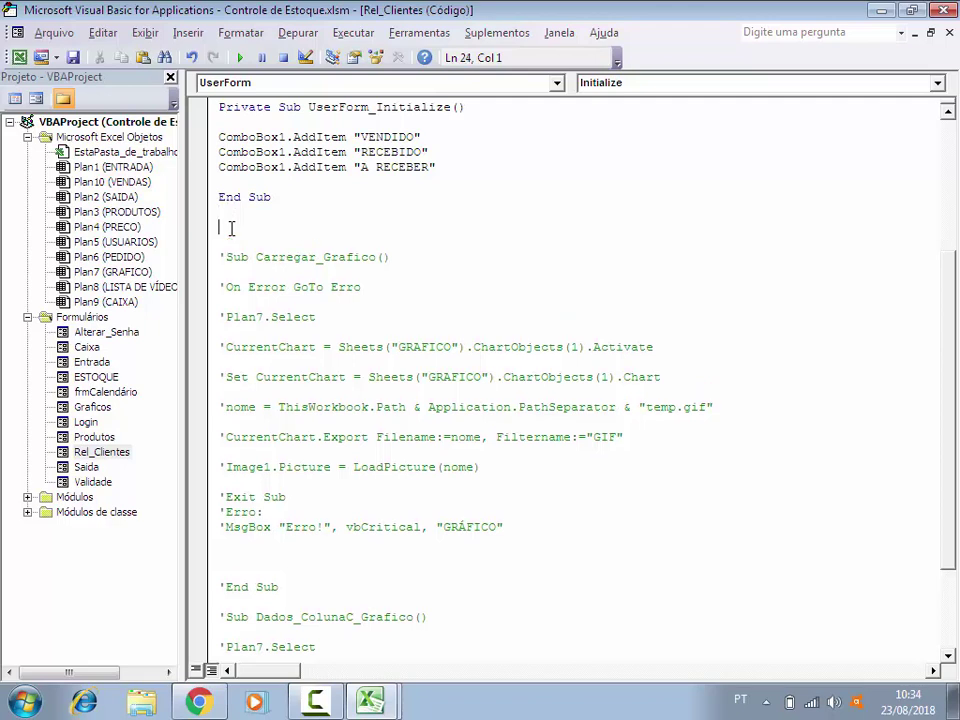
key(Return)
key(Return)
key(Return)
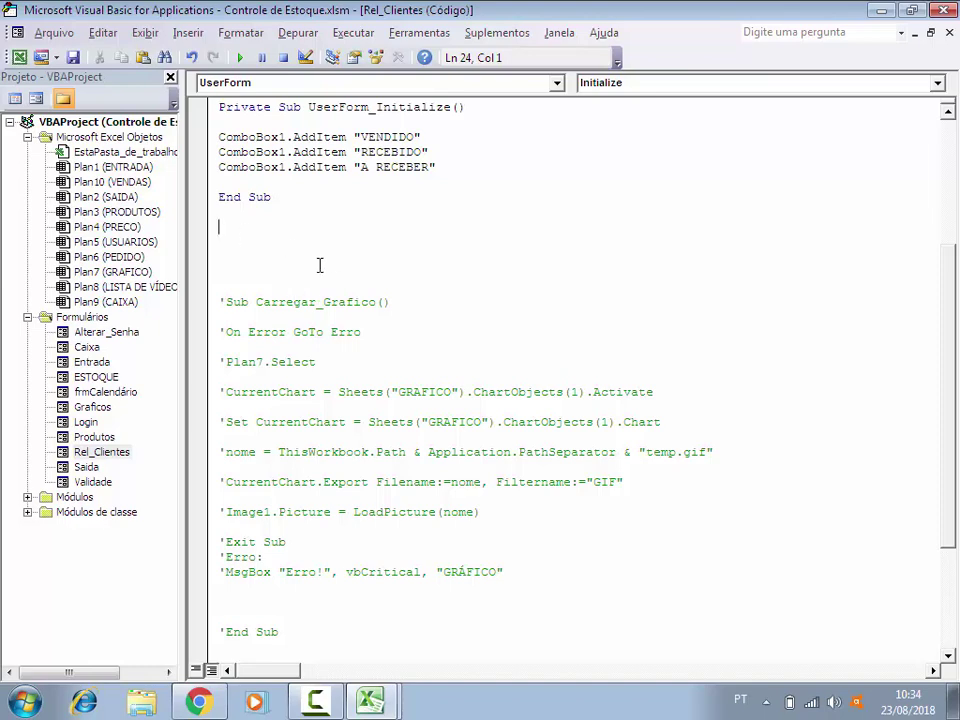
double_click(96, 452)
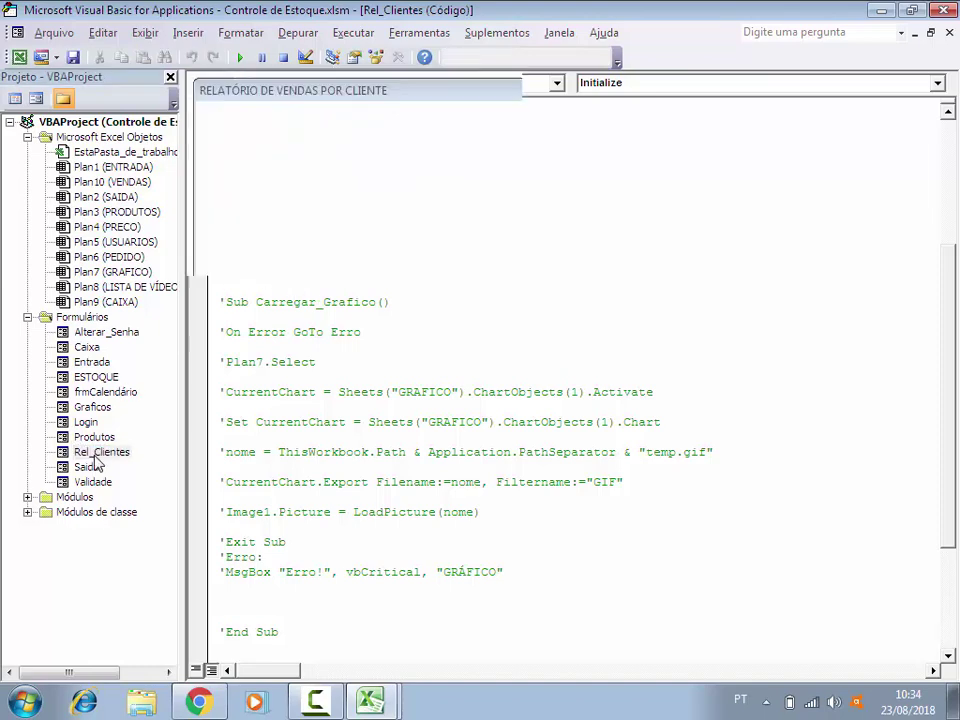
right_click(370, 305)
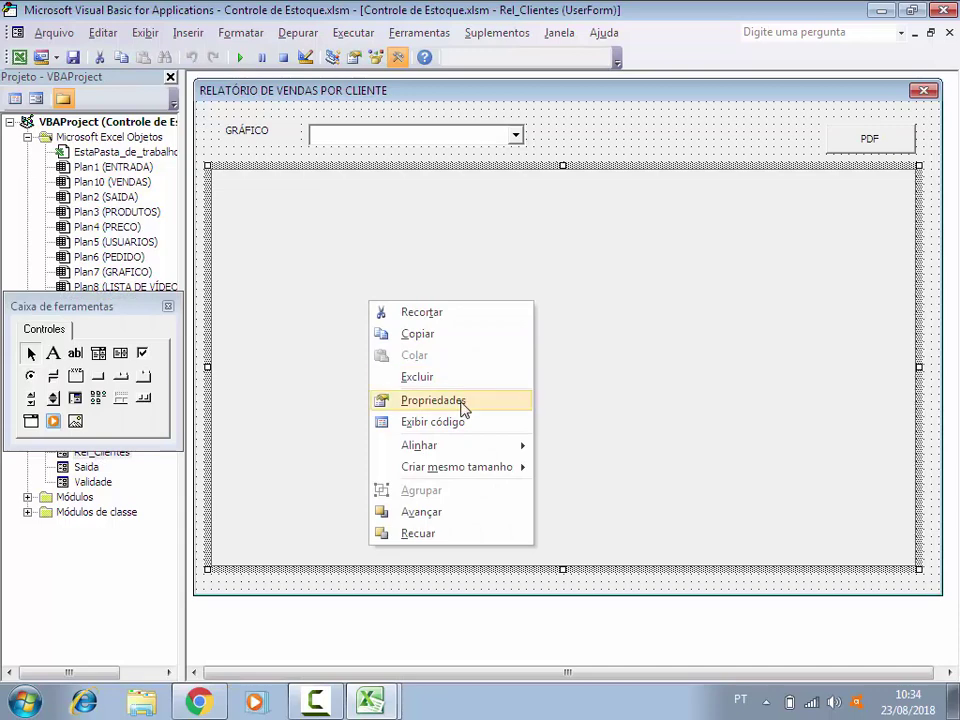
click(462, 401)
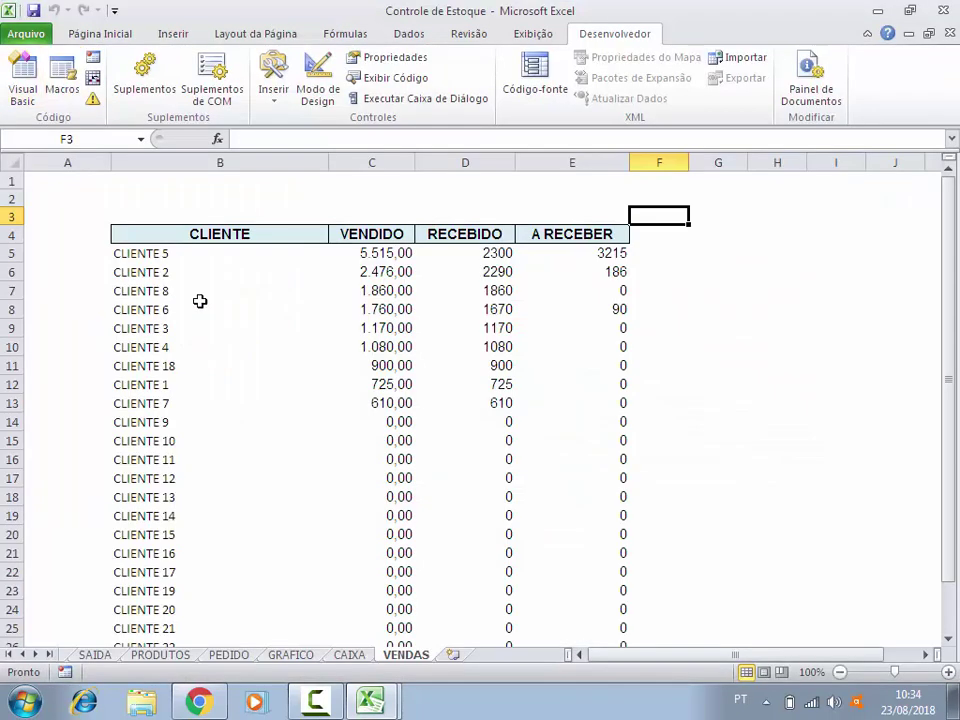
click(19, 57)
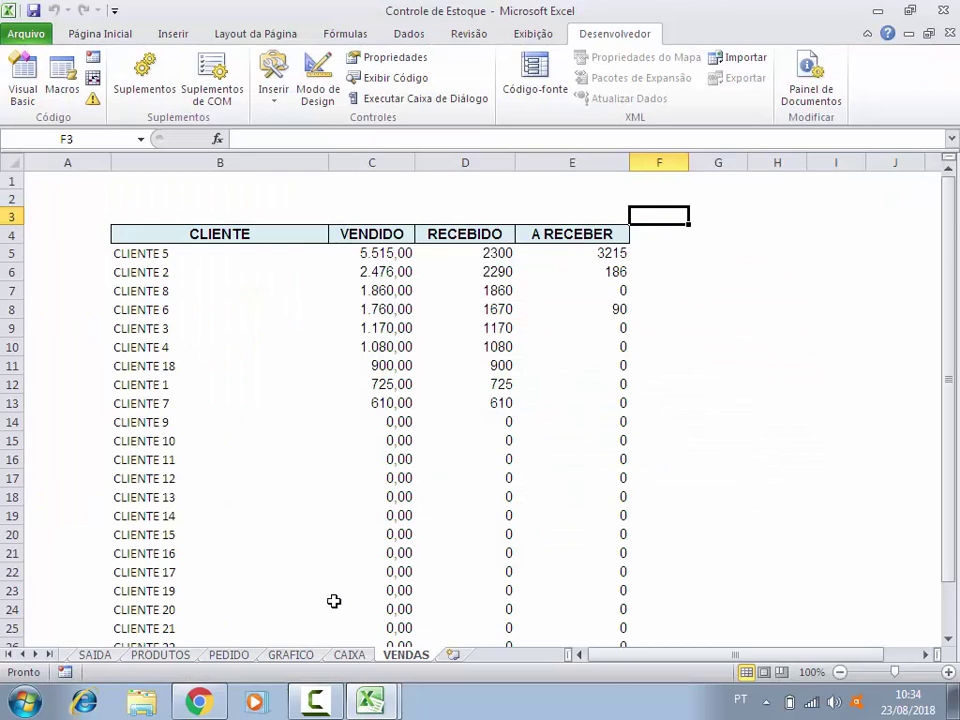
Step: View the client sales chart on the GRAFICO sheet, then go back to VENDAS
click(292, 656)
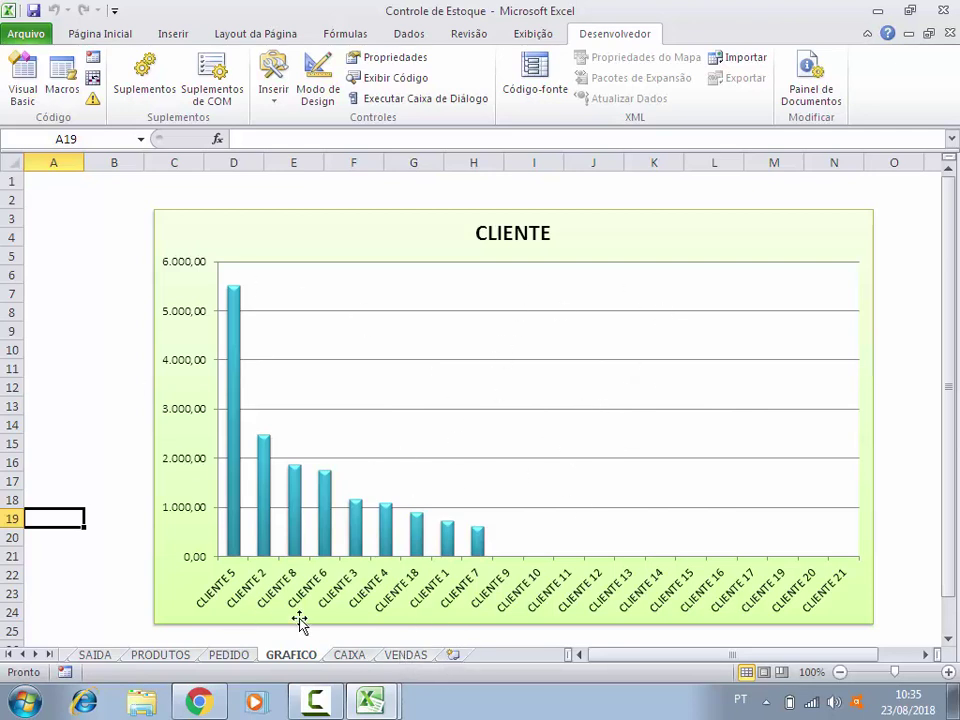
click(405, 656)
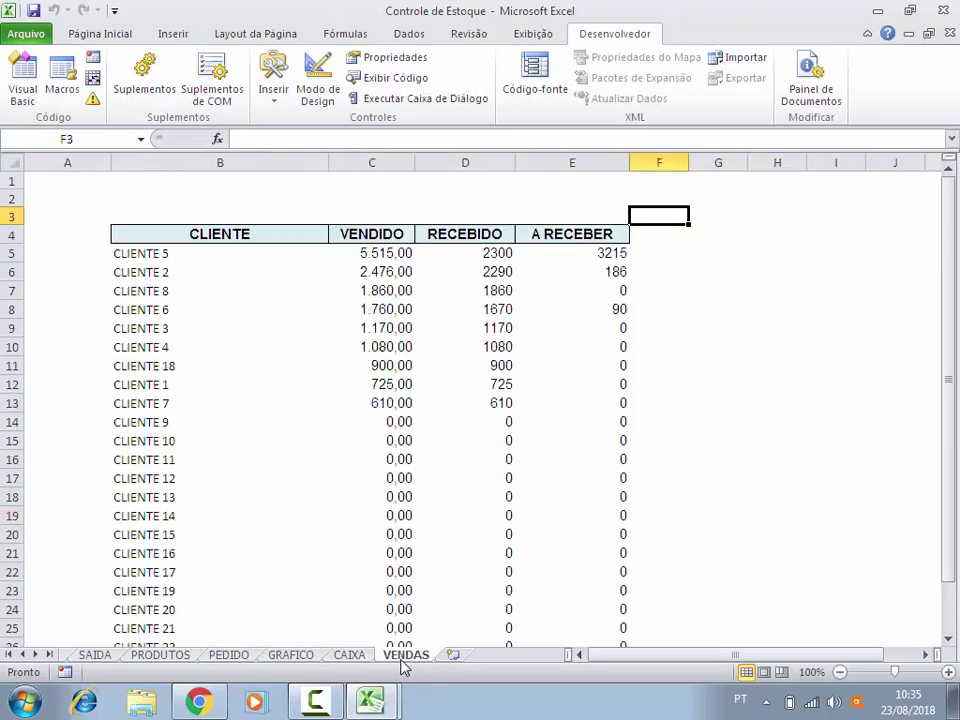
Step: Return to the VBA editor and open the Rel_Clientes form's code
mouse_move(370, 692)
click(372, 662)
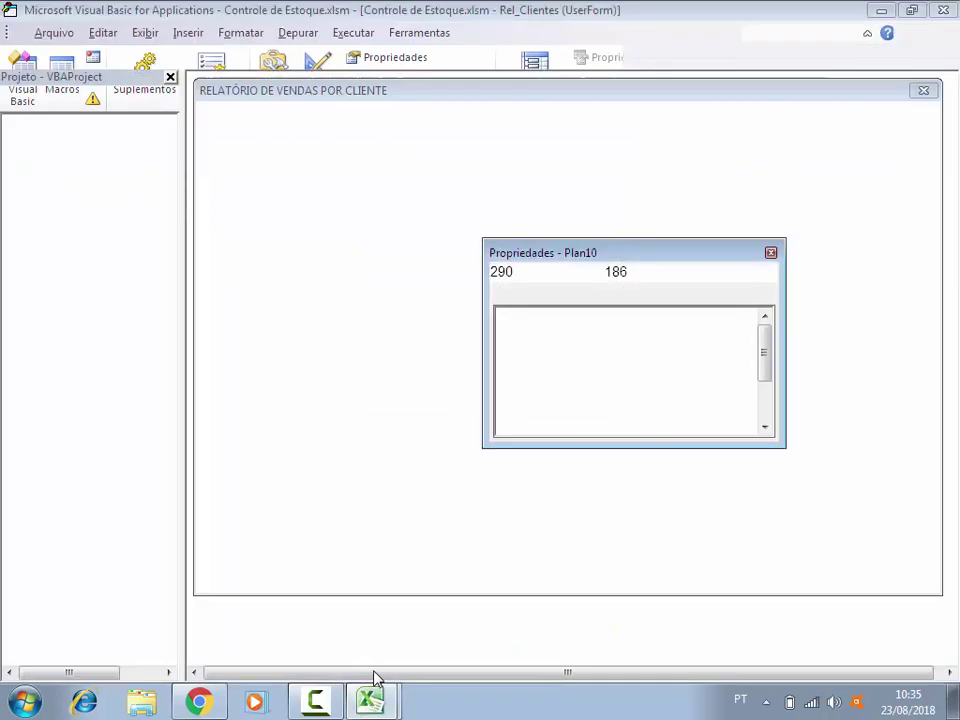
click(586, 143)
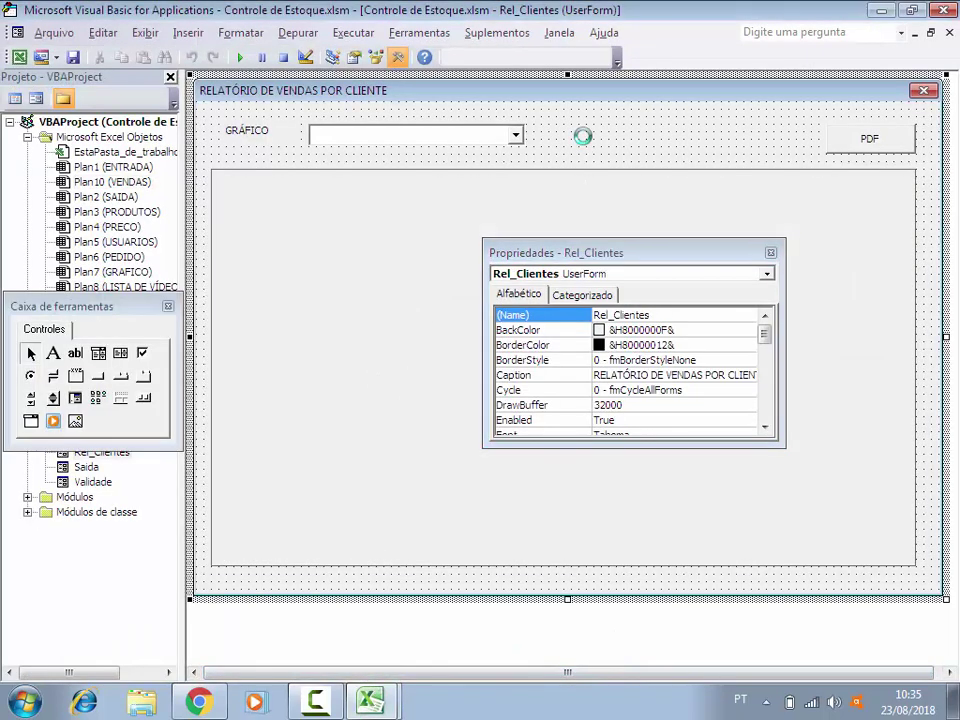
double_click(583, 137)
mouse_move(619, 255)
mouse_down()
mouse_move(731, 420)
mouse_move(750, 465)
mouse_up()
Step: Declare Sub Carregar_Grafico below UserForm_Initialize and remove the extra blank line above it
click(251, 225)
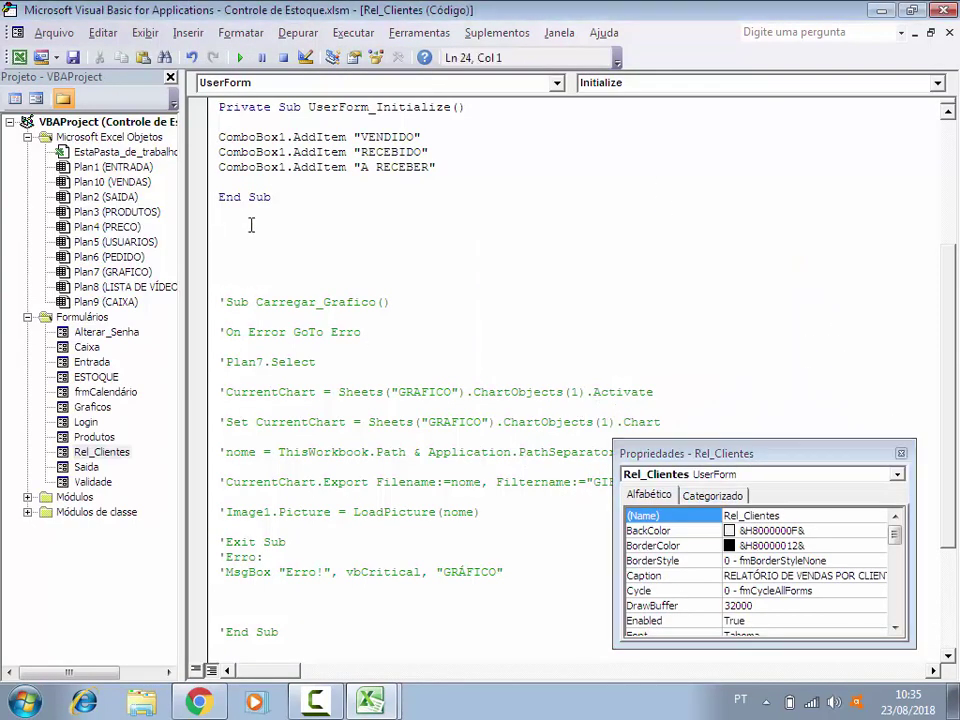
text(Sub Ca)
text(rre)
text(gar)
text(_)
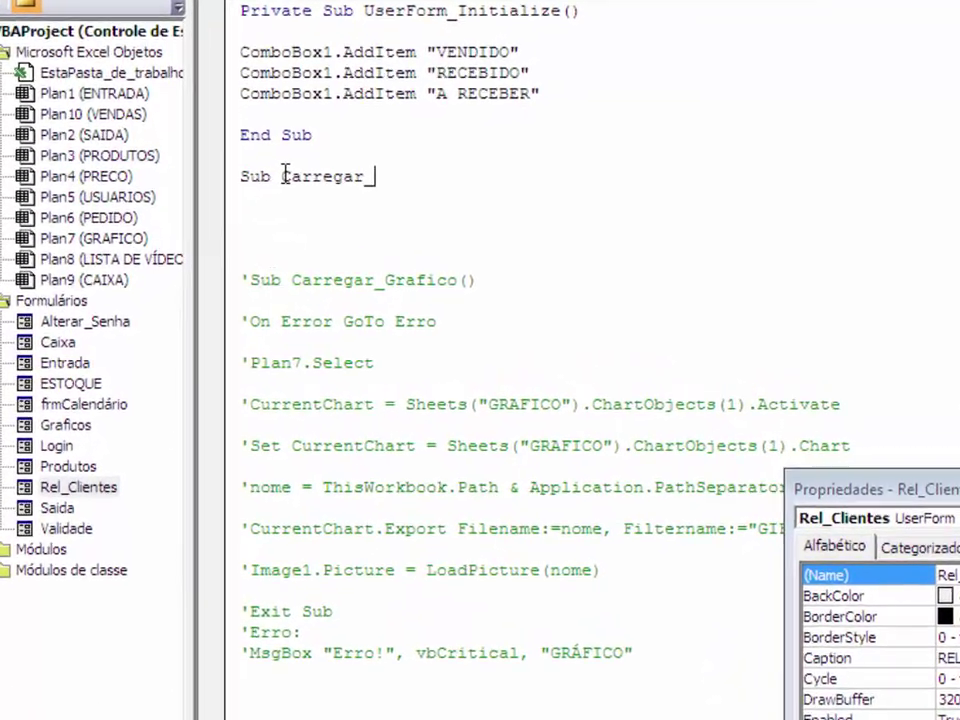
text(Grafi)
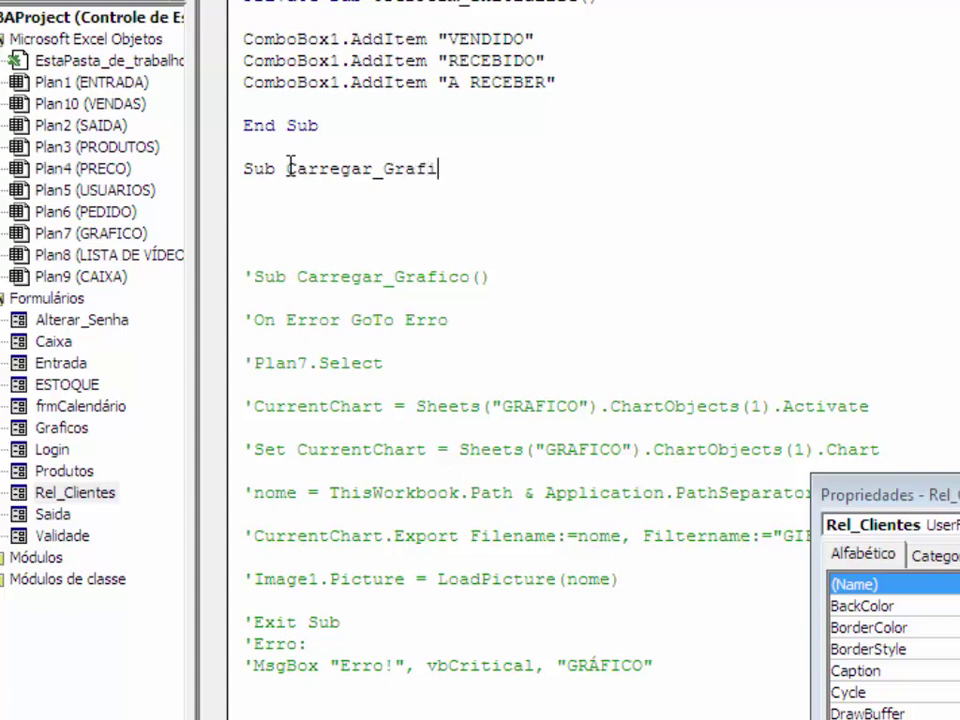
text(co)
key(Return)
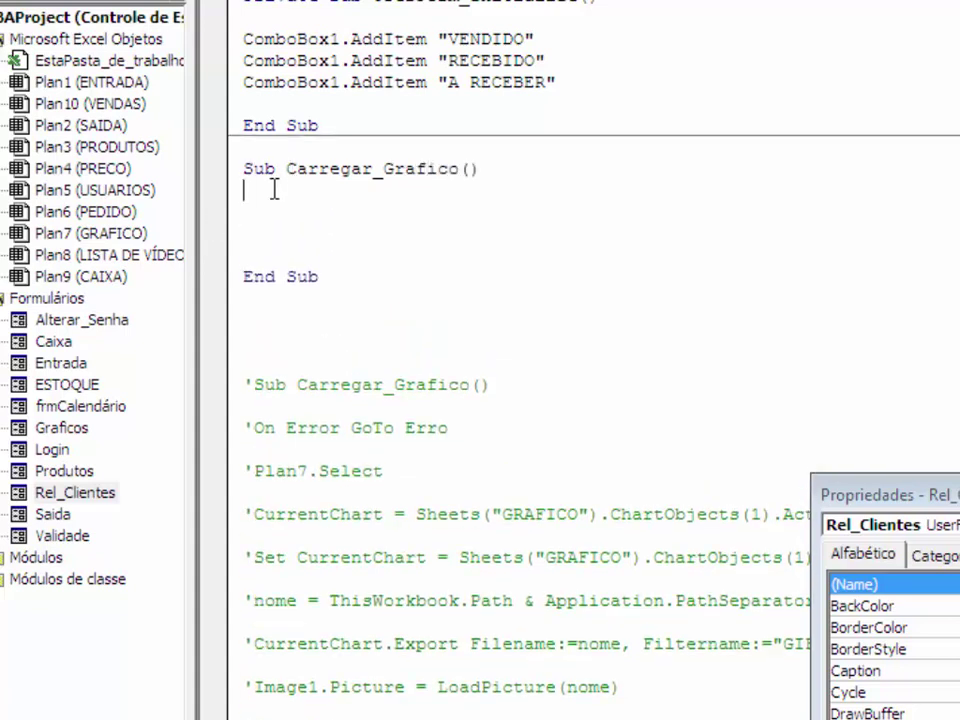
click(282, 150)
key(Delete)
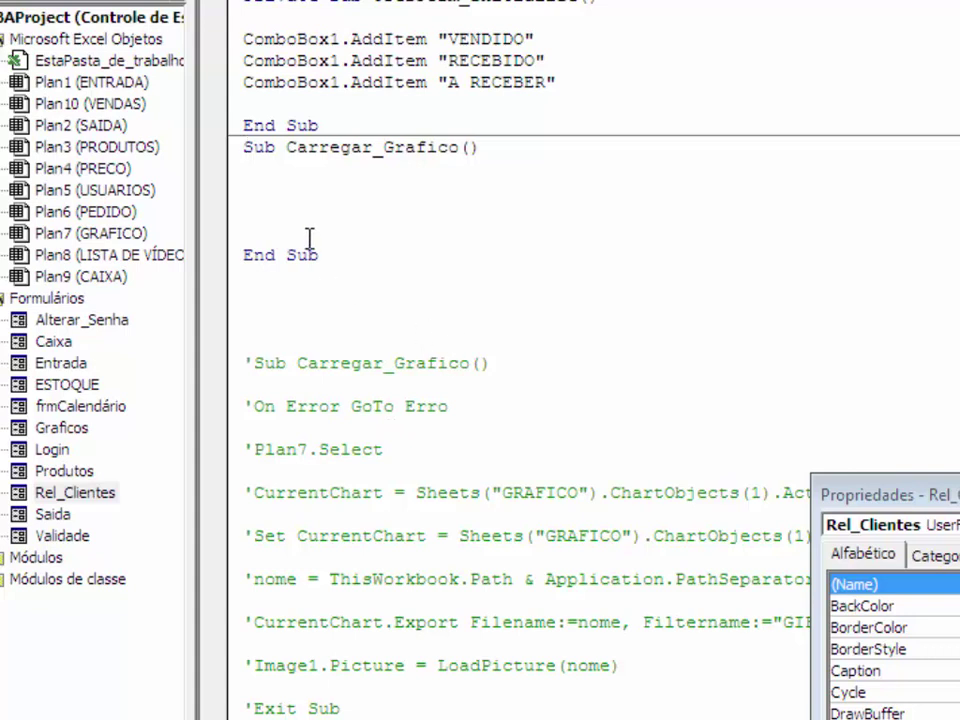
click(267, 178)
key(Return)
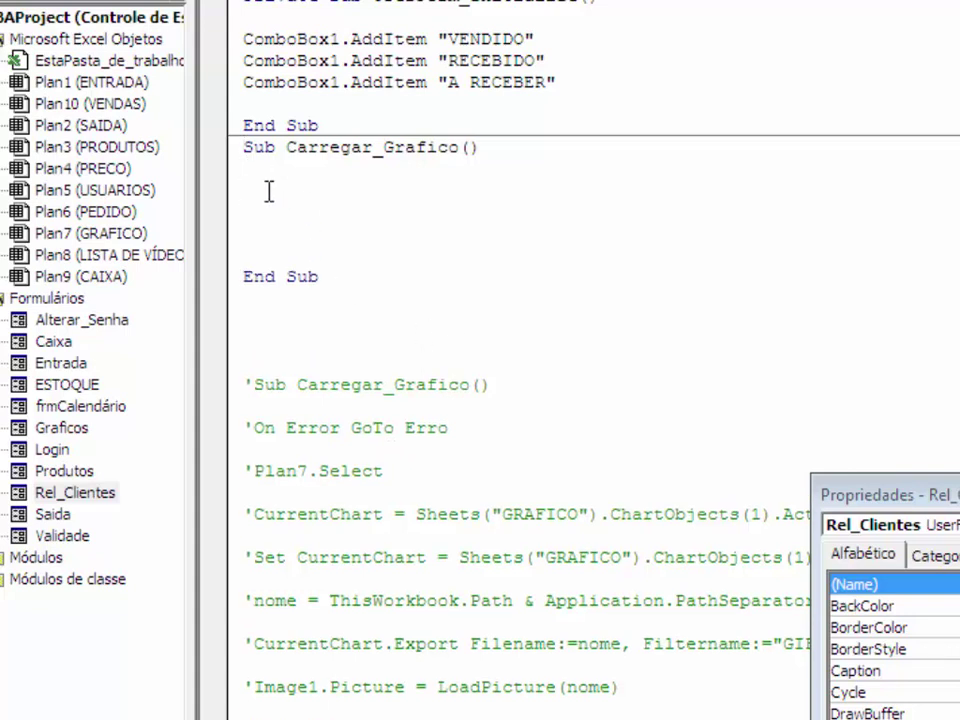
Step: Write On Error GoTo Erro, Exit Sub, and an Erro: handler with MsgBox "Erro!", vbCritical, "GRÁFICO"
text(On error )
text(goto erro)
key(Return)
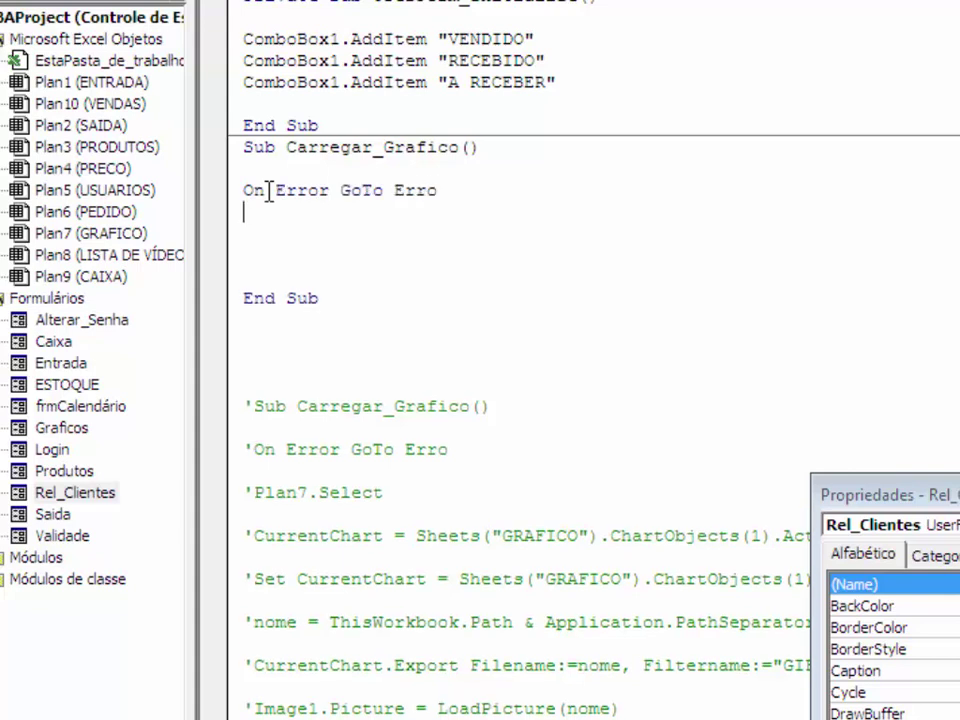
key(Return)
key(Return)
key(Return)
key(Return)
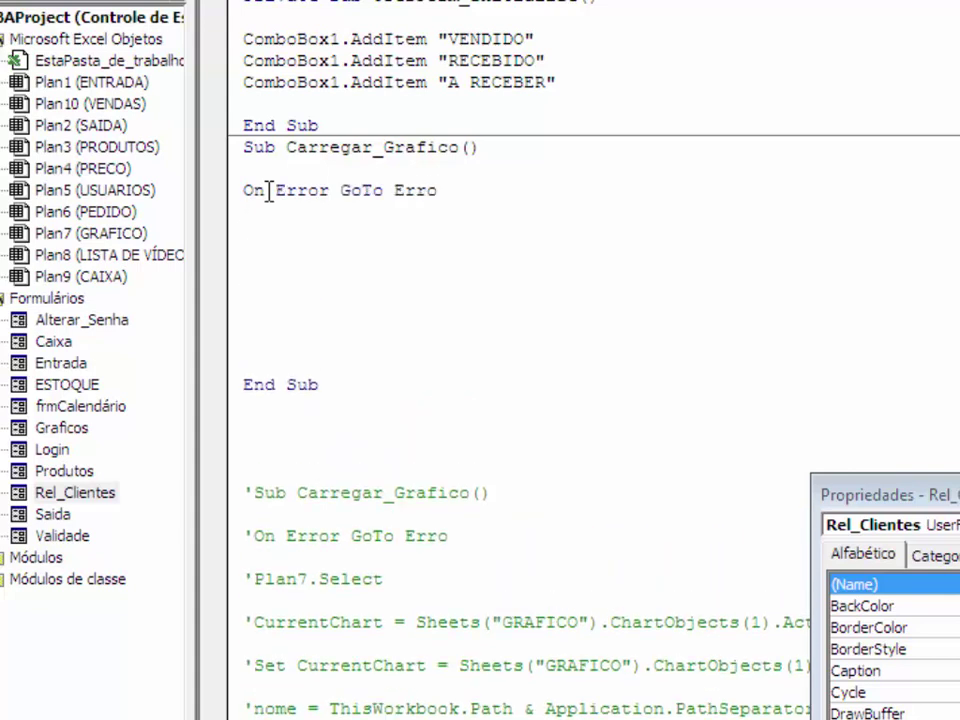
text(Exit sub)
key(Return)
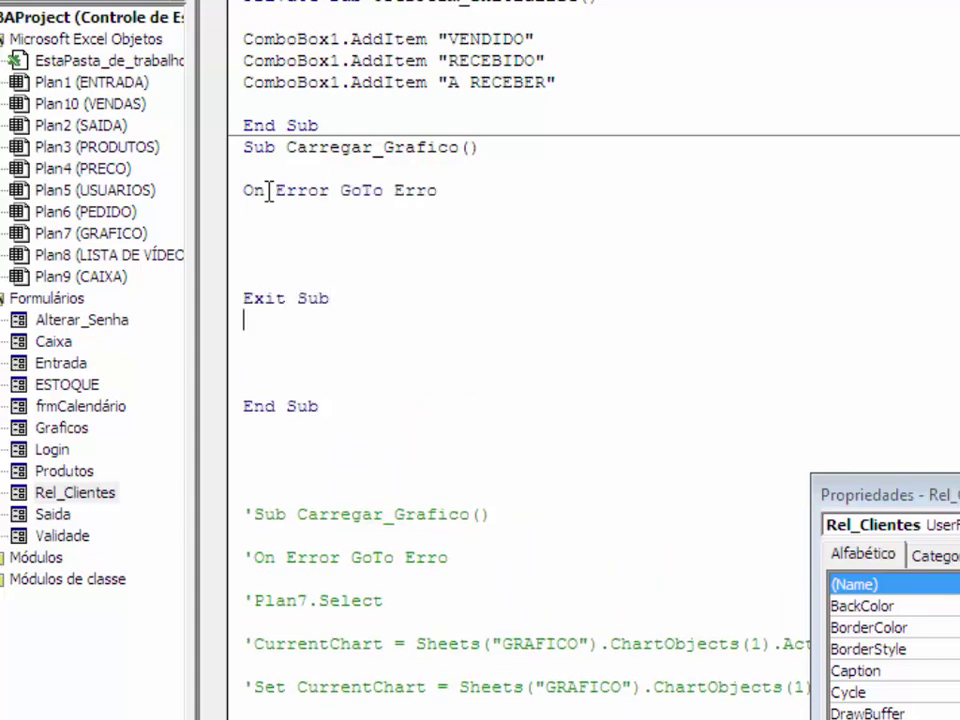
text(Erro)
text(:)
key(Return)
text(Ms)
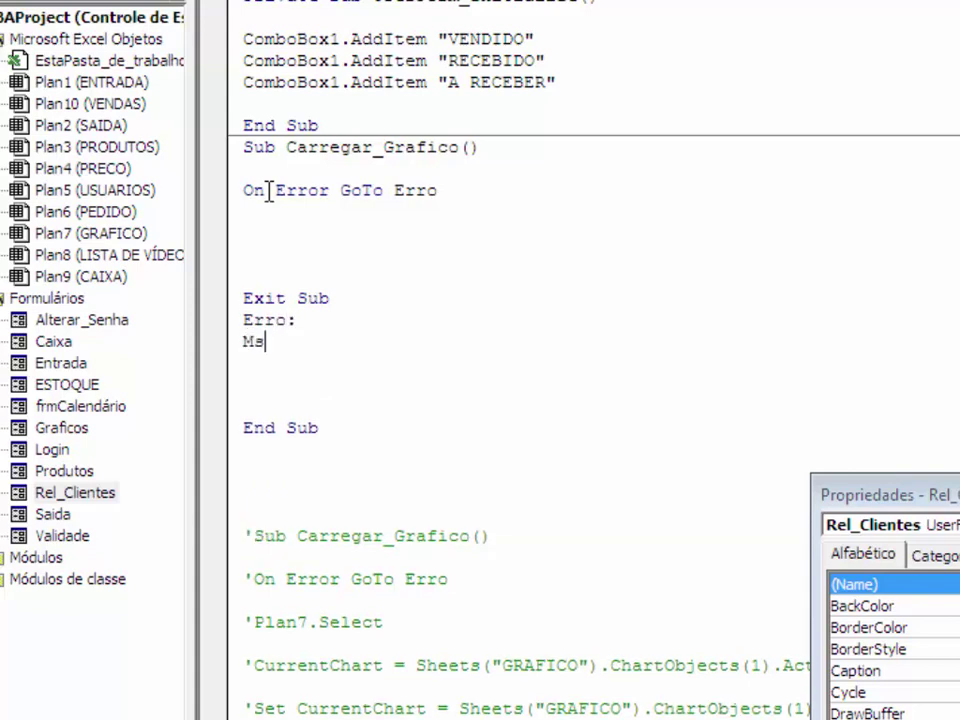
text(gbox )
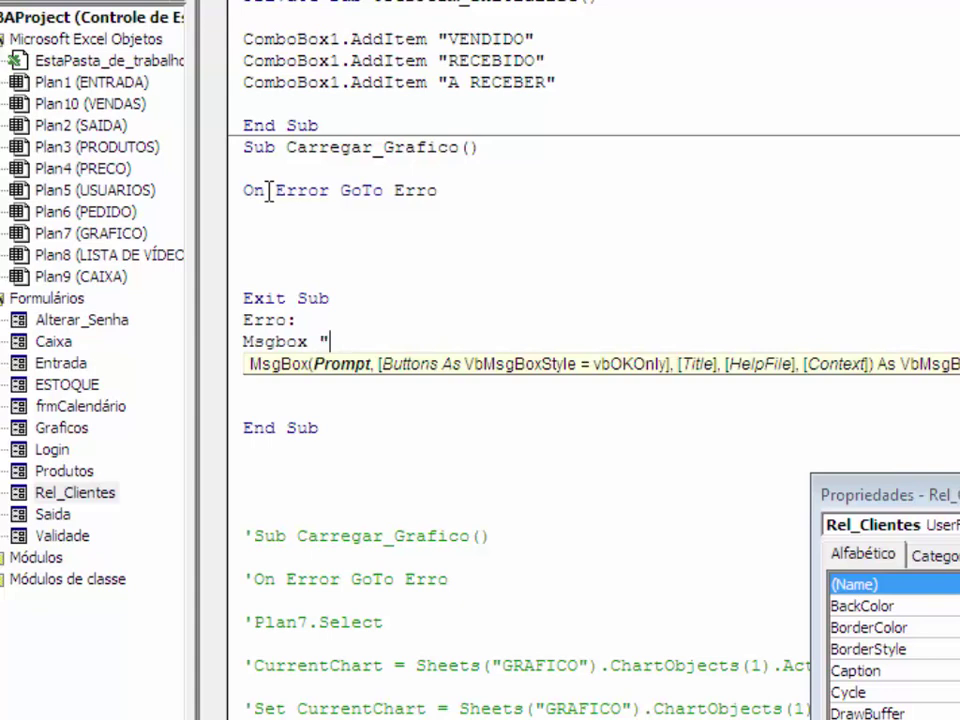
text(Erro!)
text(,vbCritical )
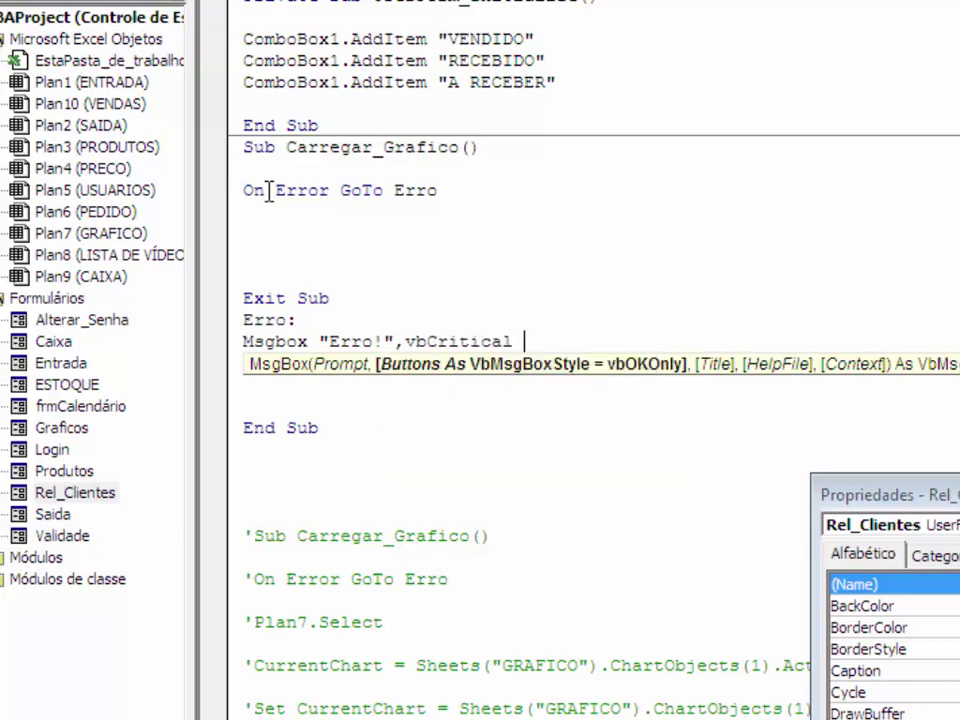
text(,)
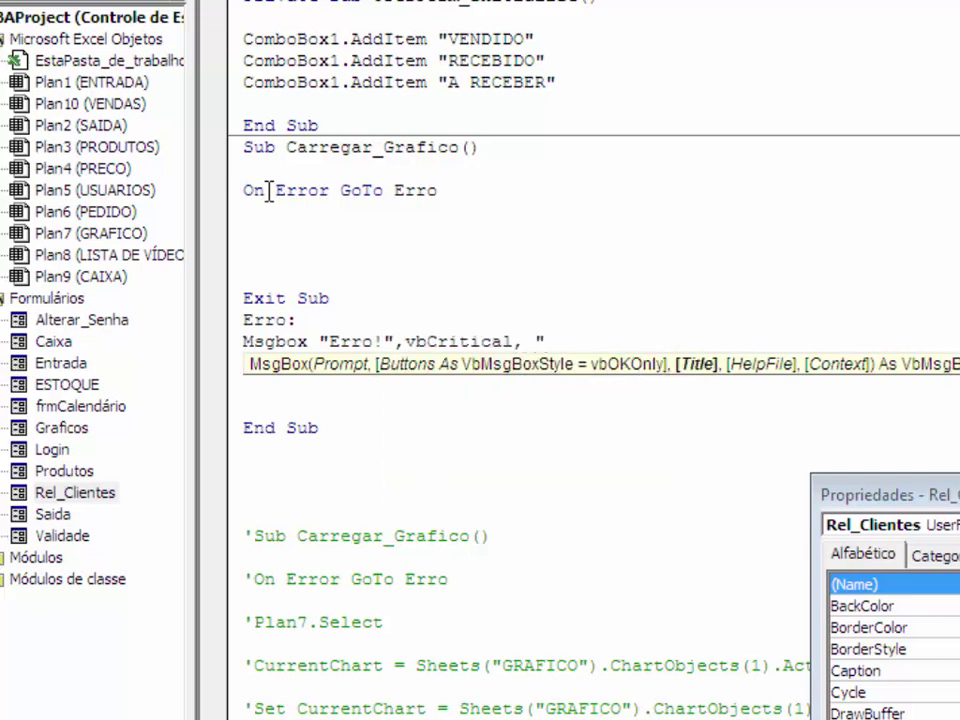
text(GRÁFIC)
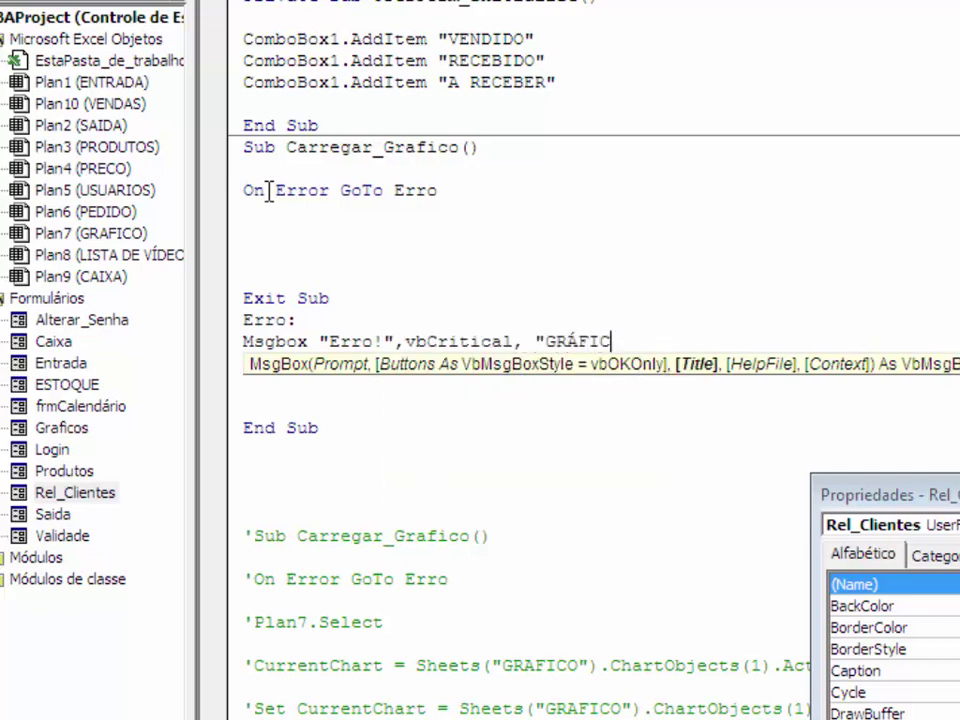
text(O)
text(")
key(Return)
Step: Add Plan7.Select below the On Error line, after confirming Plan7 is the GRAFICO sheet
scroll(248, 237, down, 3)
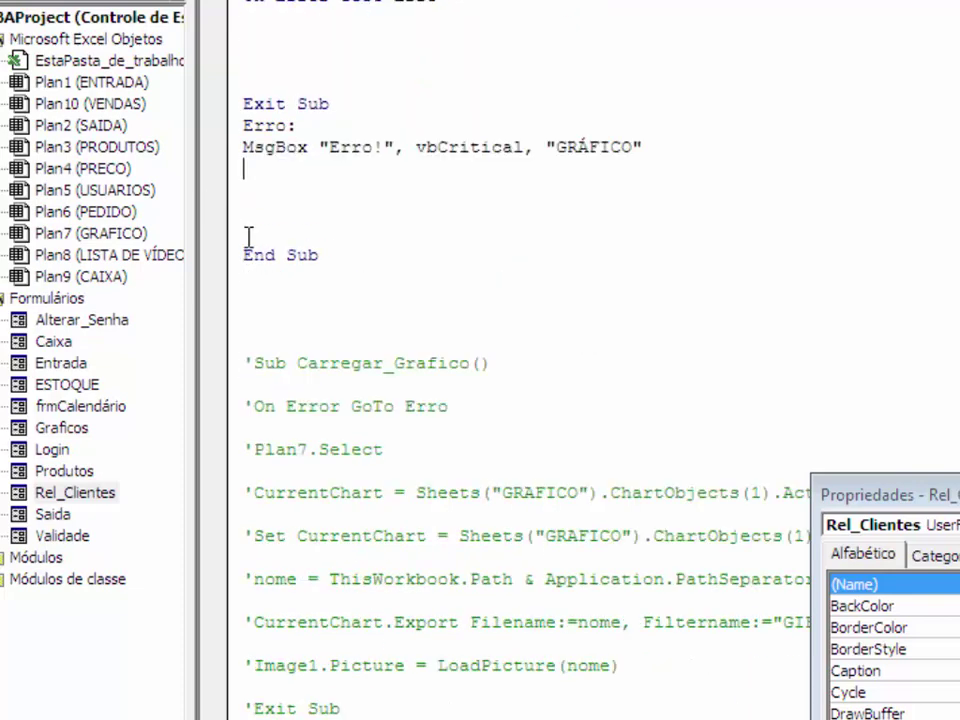
scroll(377, 324, down, 2)
scroll(495, 493, up, 2)
scroll(379, 317, up, 3)
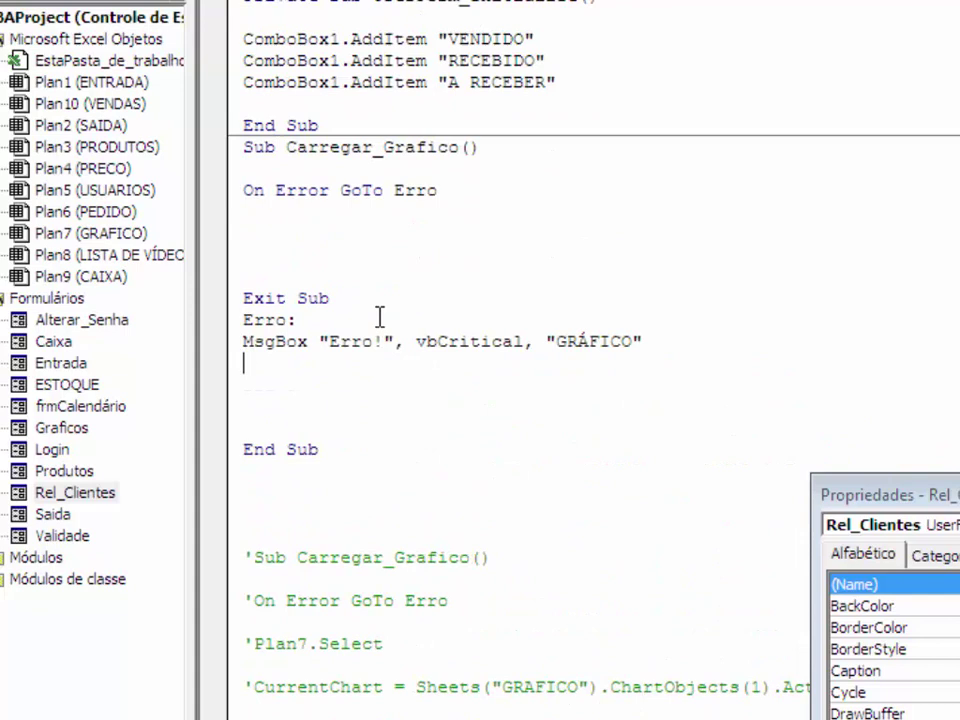
click(308, 242)
click(105, 236)
click(272, 232)
text(Pl)
text(an7.sele)
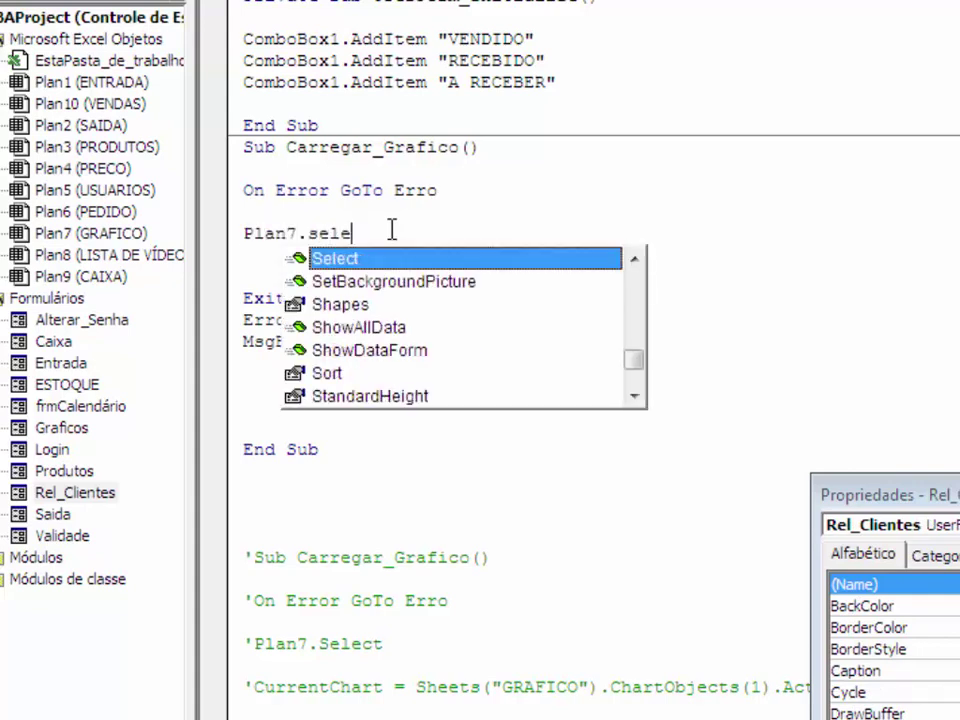
key(Return)
key(Return)
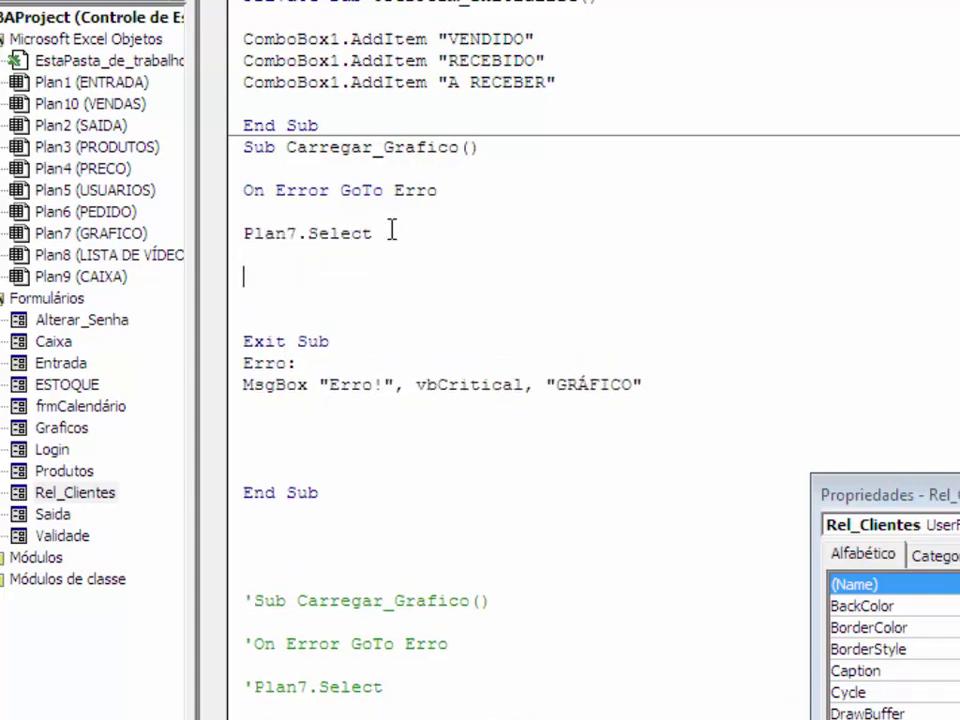
Step: Delete the three old commented header lines further down the code
scroll(388, 250, down, 2)
scroll(382, 250, down, 1)
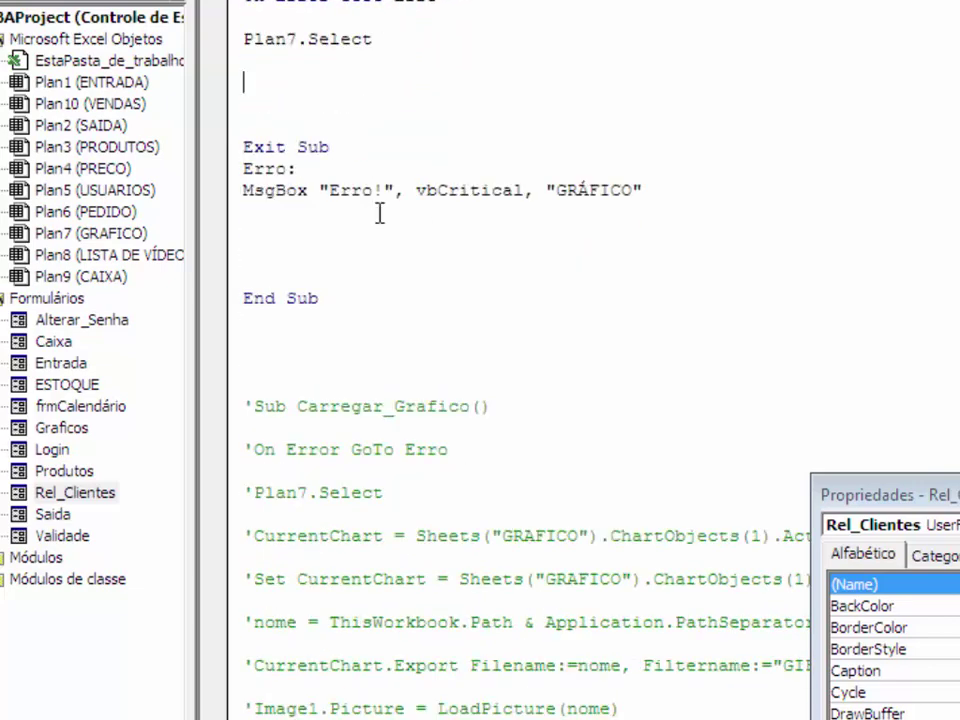
drag(389, 500, 266, 370)
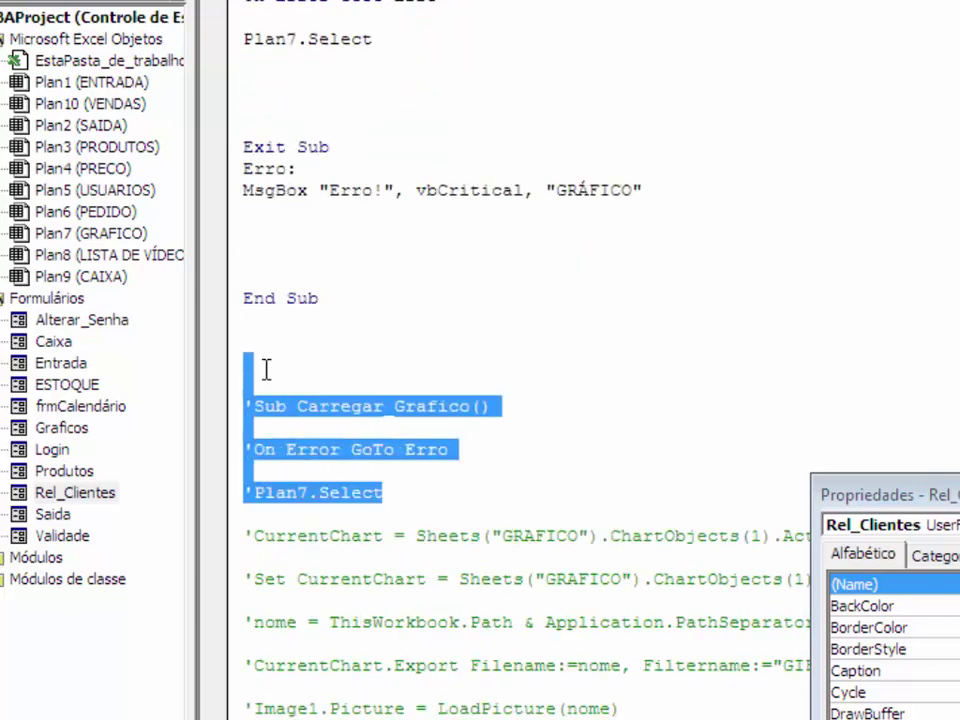
key(BackSpace)
key(BackSpace)
Step: Add CurrentChart = Sheets("GRAFICO").ChartObjects(1).Activate on a new line below Plan7.Select
click(266, 62)
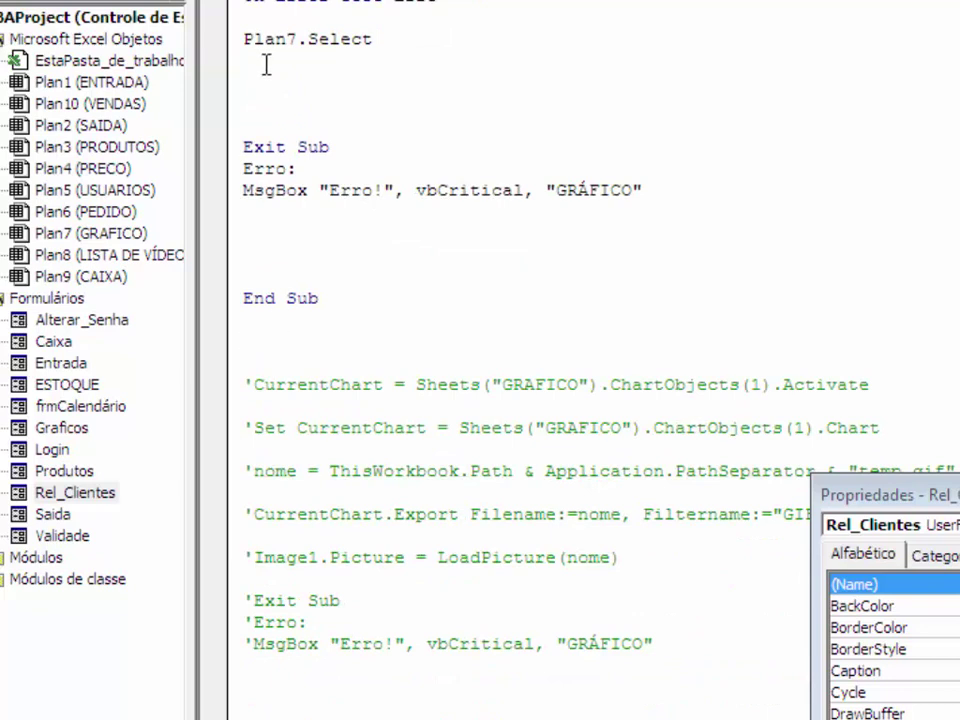
key(Return)
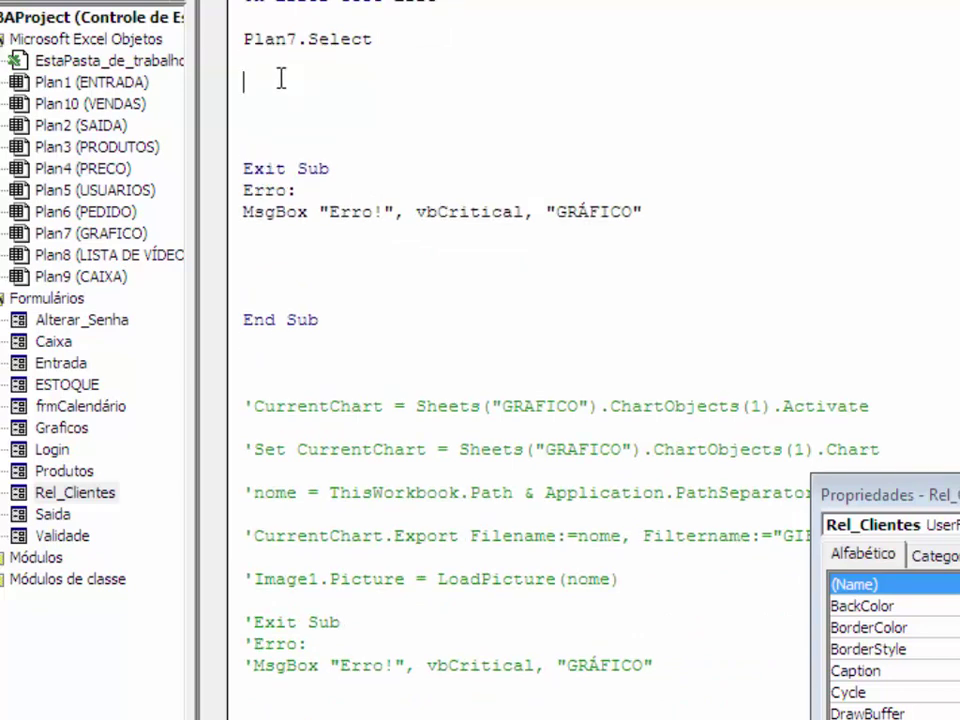
text(Curr)
text(en)
text(tChart)
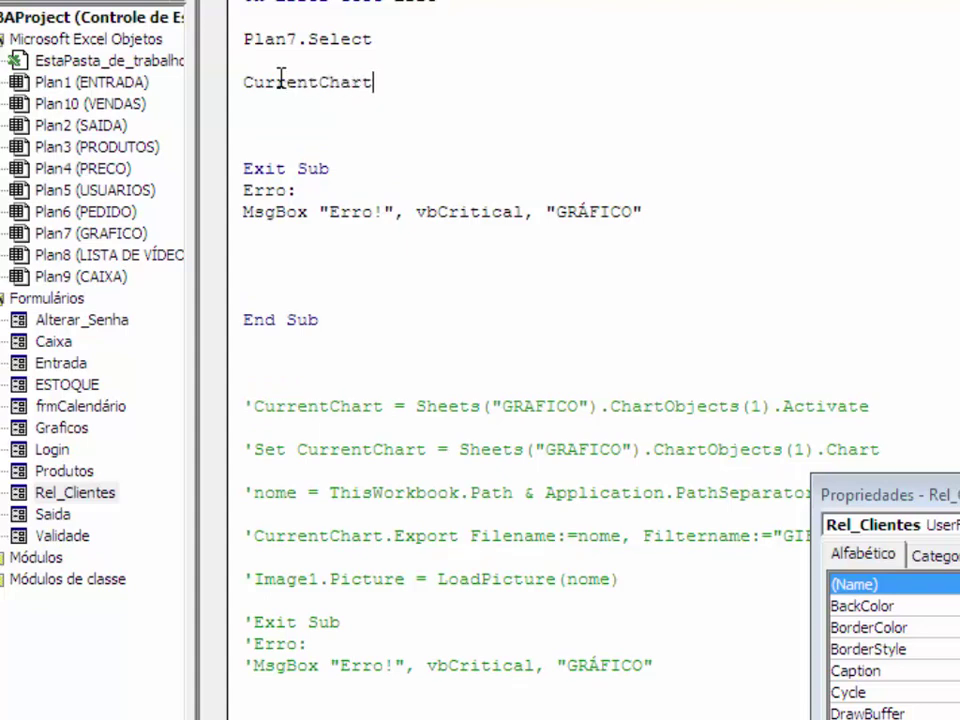
text( = S)
text(heets)
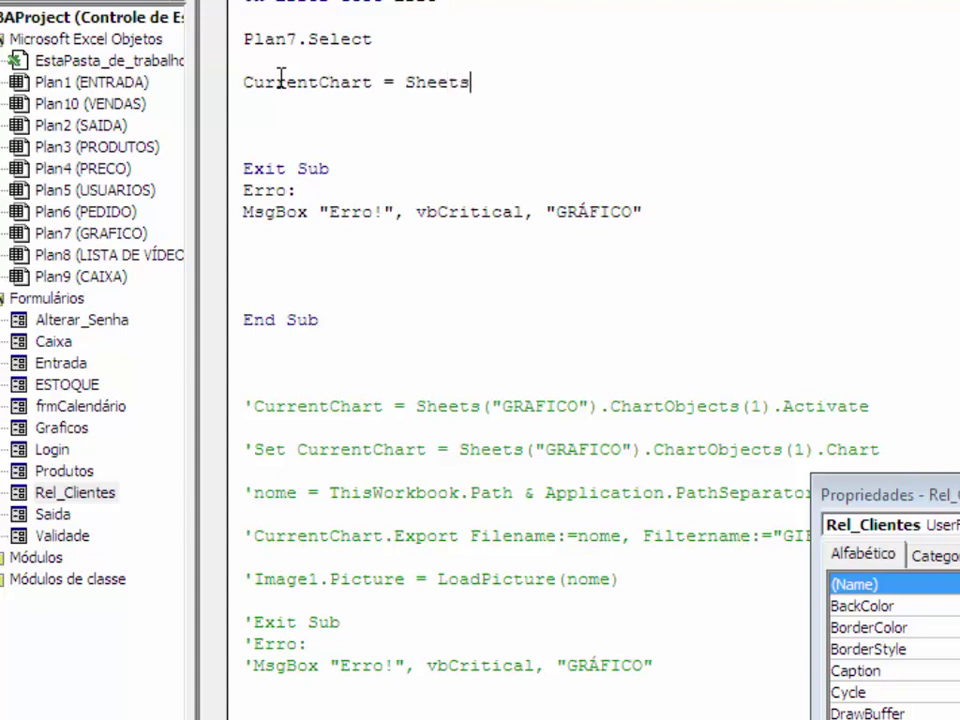
text((")
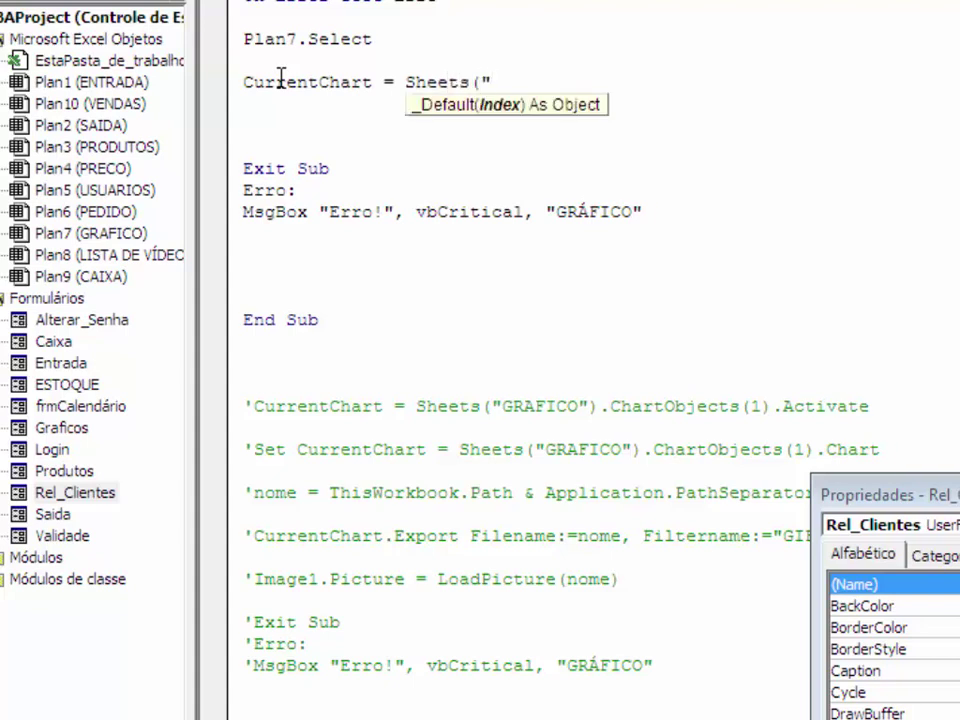
text(GRAFICO)
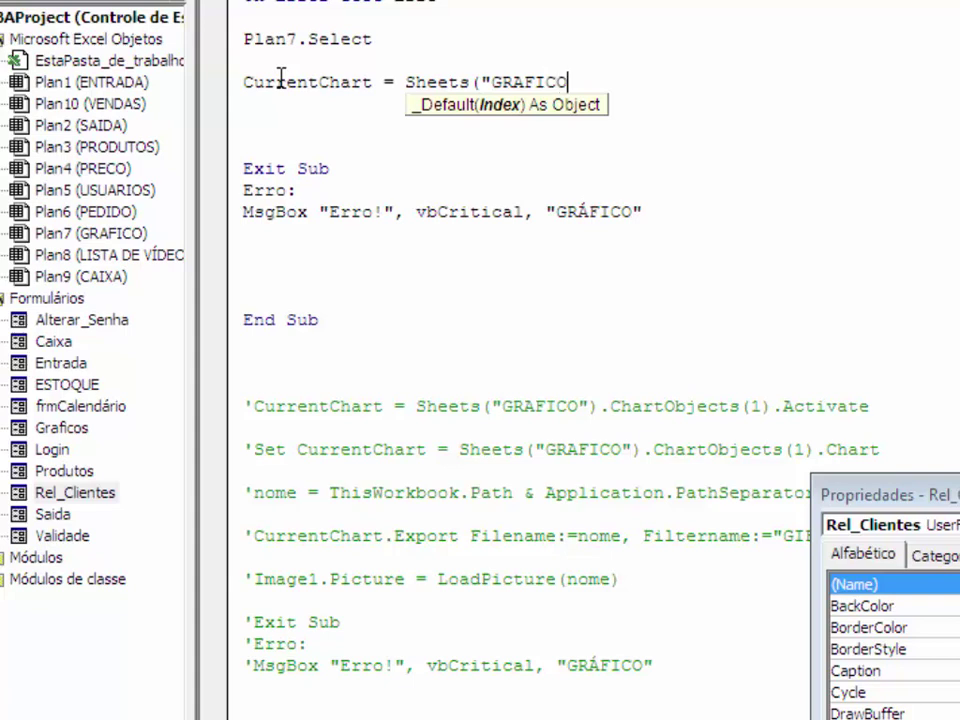
text(")
text())
click(60, 233)
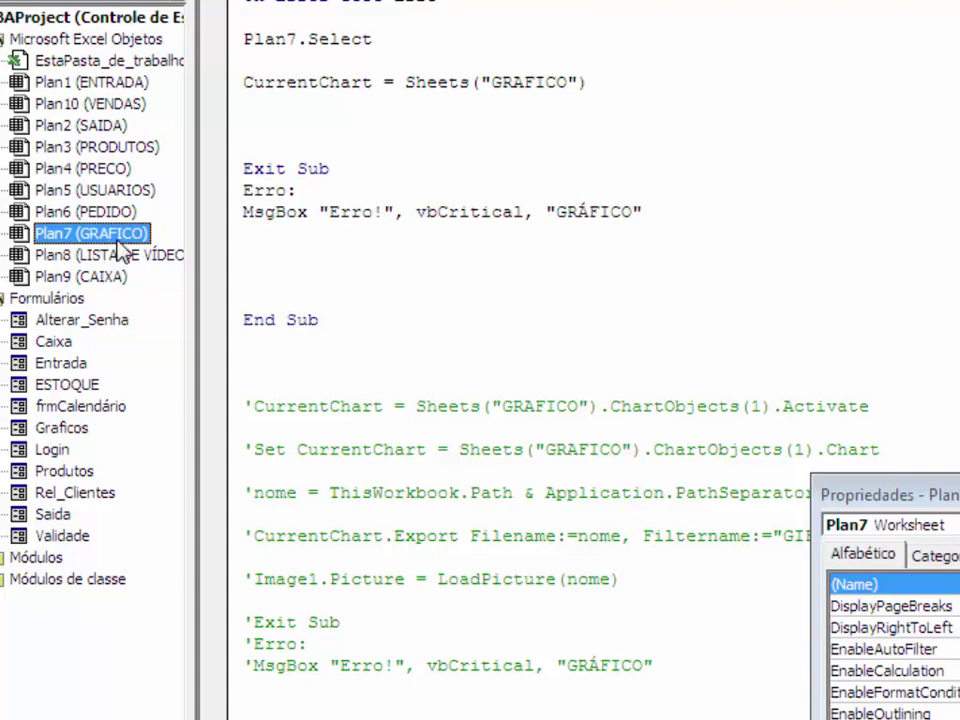
click(617, 86)
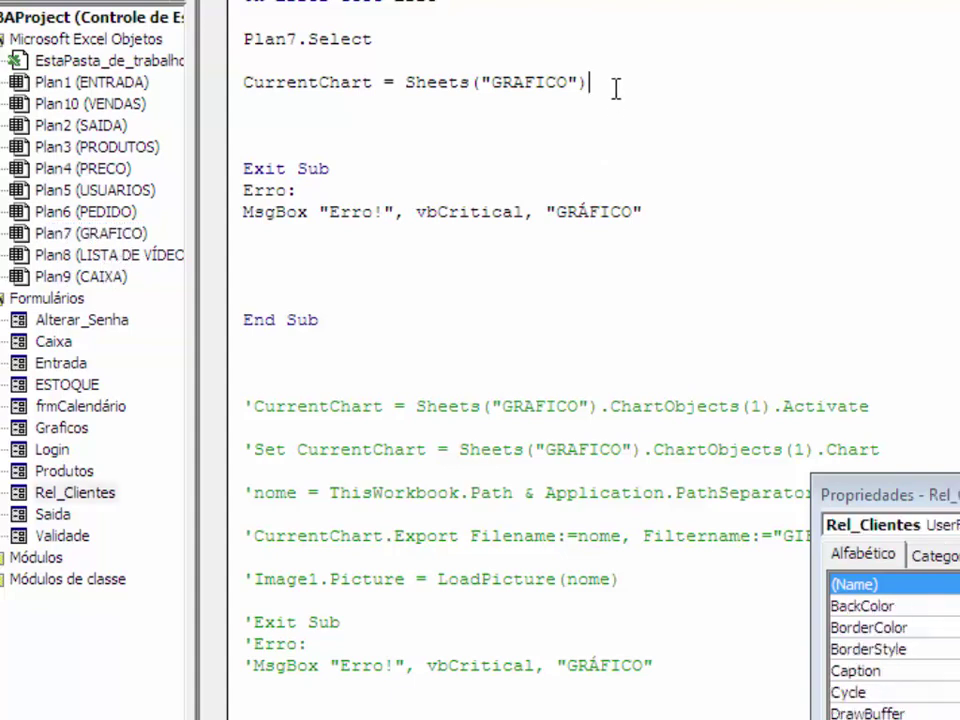
text(.)
text(cHART)
text(oBJE)
text(CTS)
text((1)
text().)
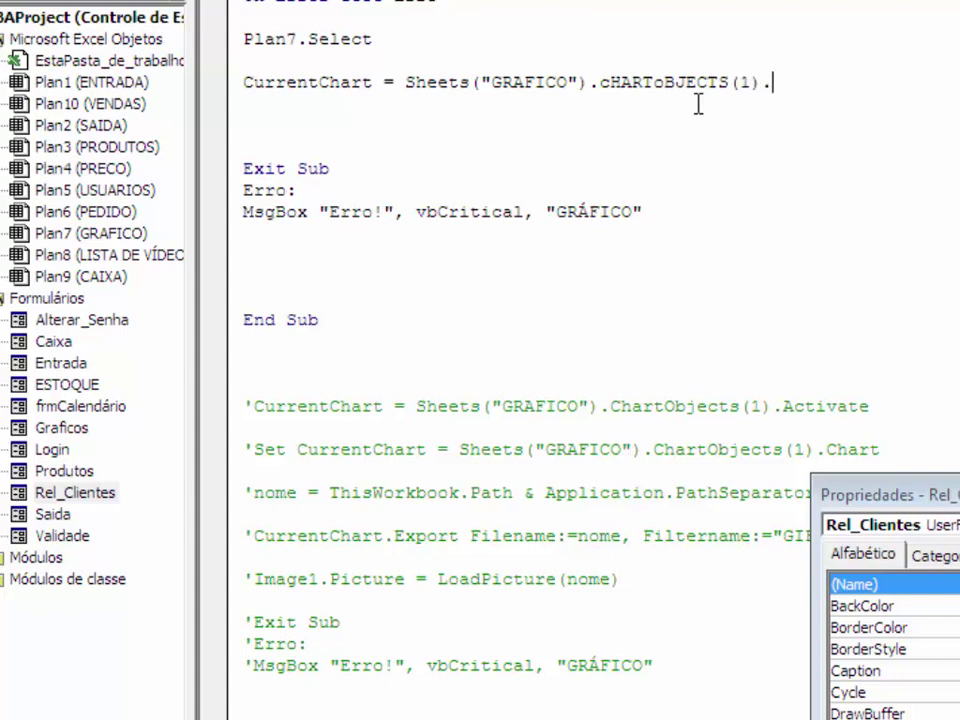
text(Activate)
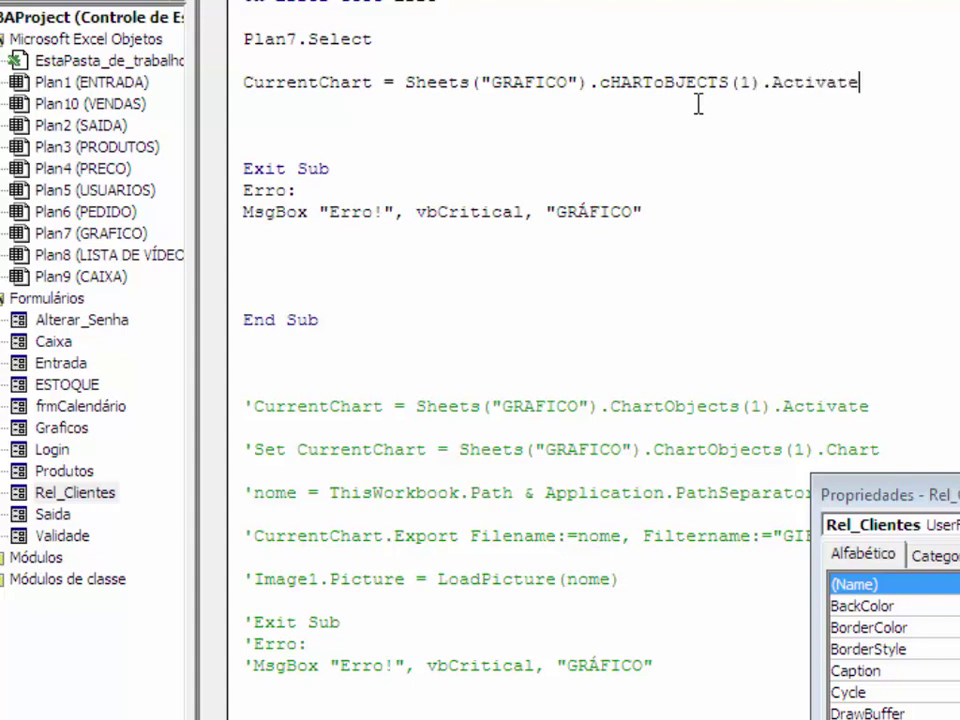
key(Return)
key(Return)
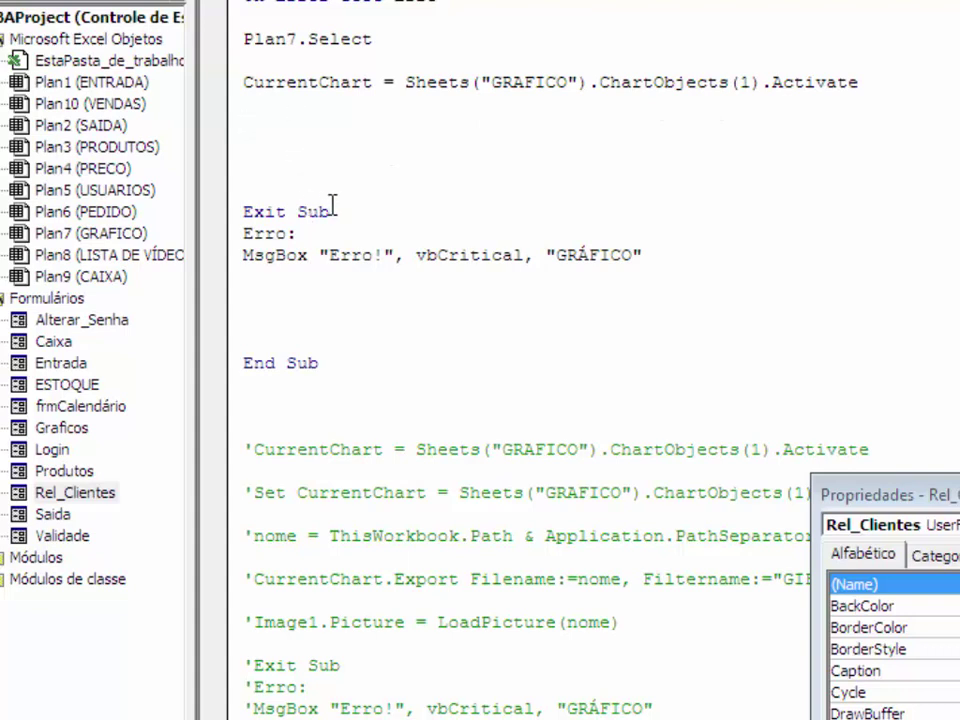
Step: Start a Set CurrentChart line below the activation line and dismiss the compile error
drag(372, 82, 243, 82)
key(ctrl+c)
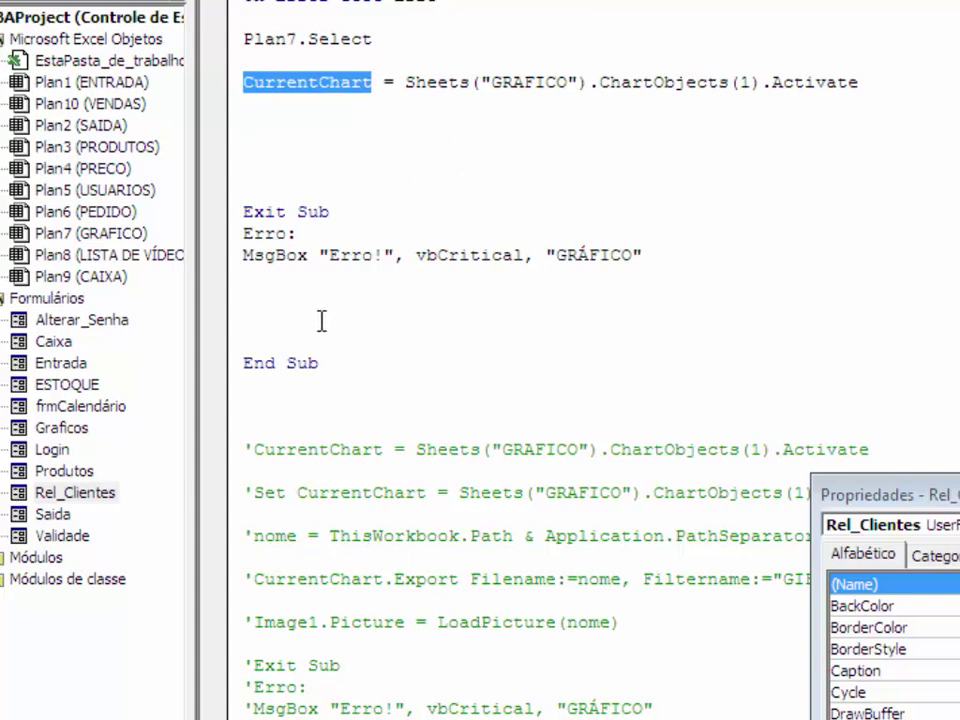
click(285, 126)
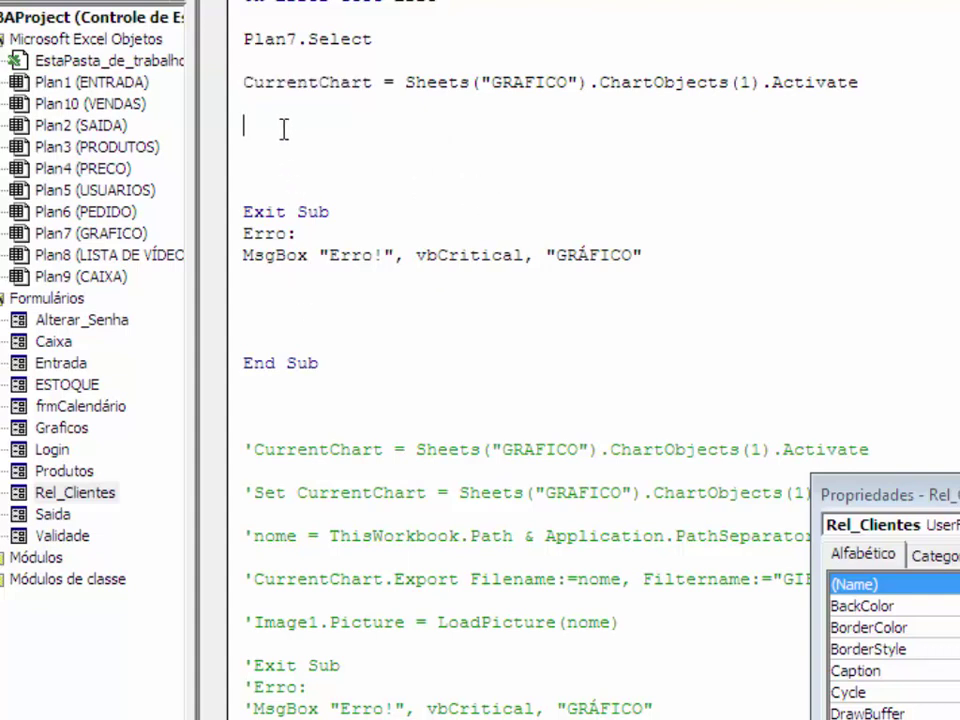
text(Set)
key(ctrl+v)
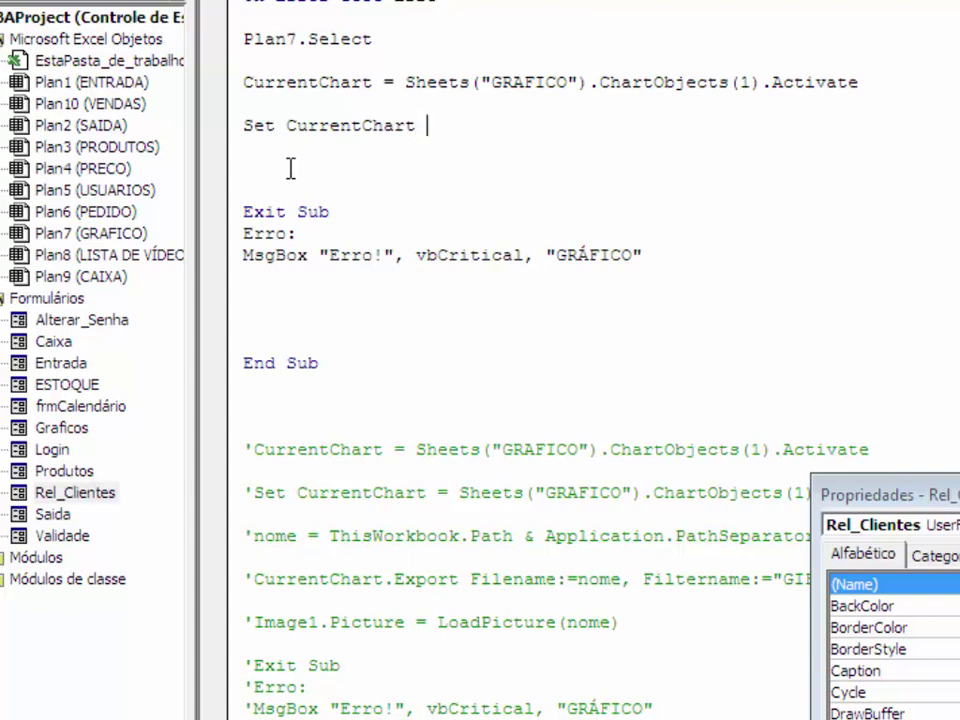
click(360, 221)
click(585, 446)
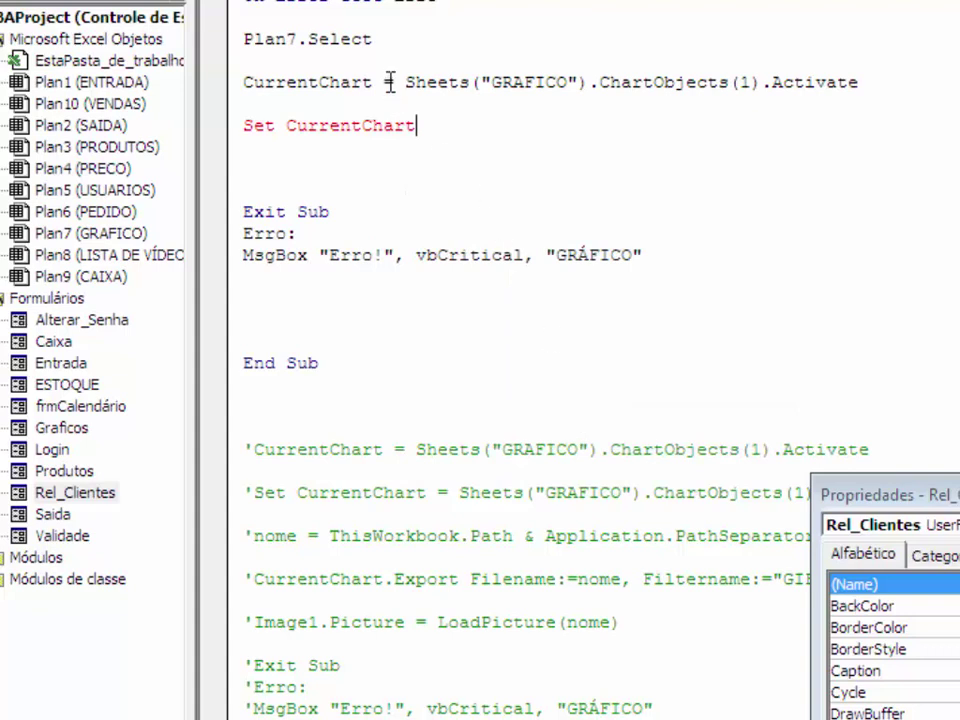
Step: Complete it as Set CurrentChart = Sheets("GRAFICO").ChartObjects(1).Chart and delete two old commented lines
drag(412, 82, 766, 84)
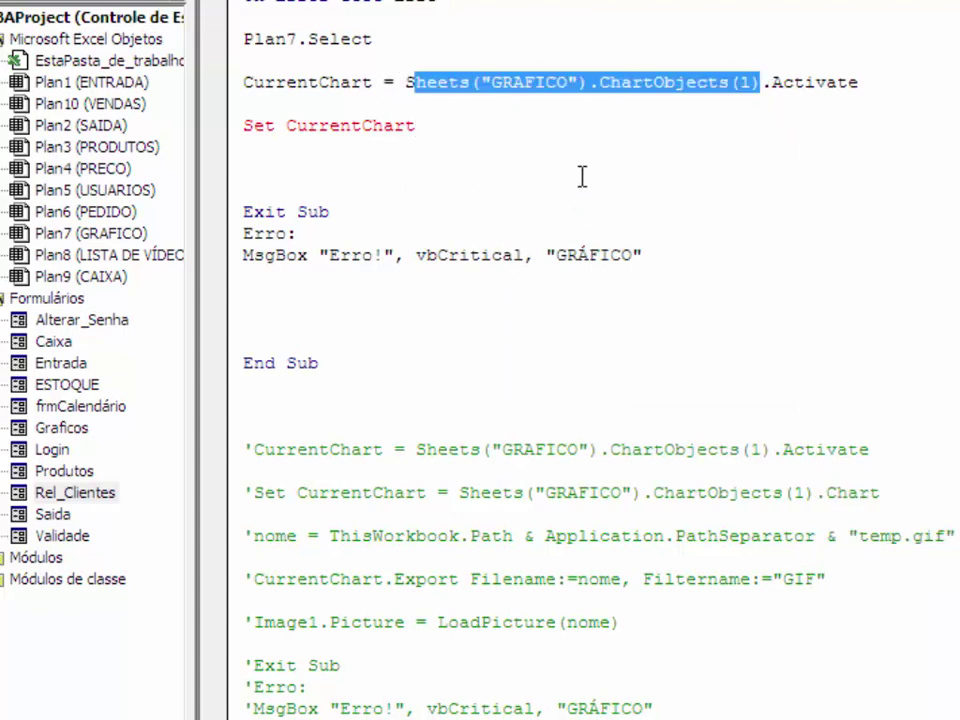
click(520, 128)
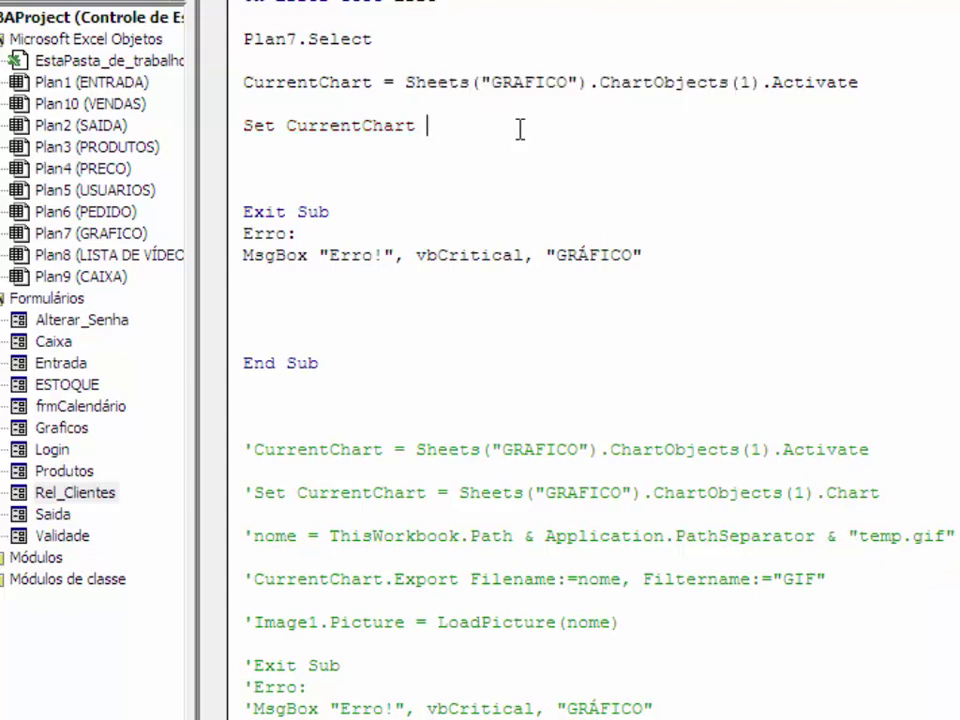
text(=)
text(heets("GRAFICO").ChartObjects(1))
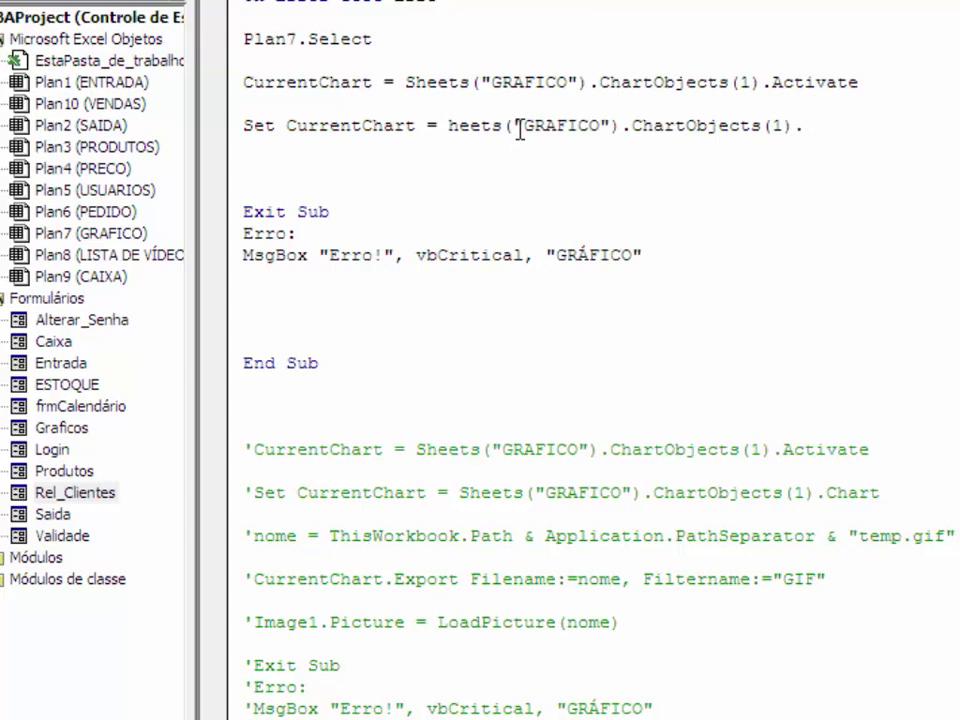
text(Chart)
key(Return)
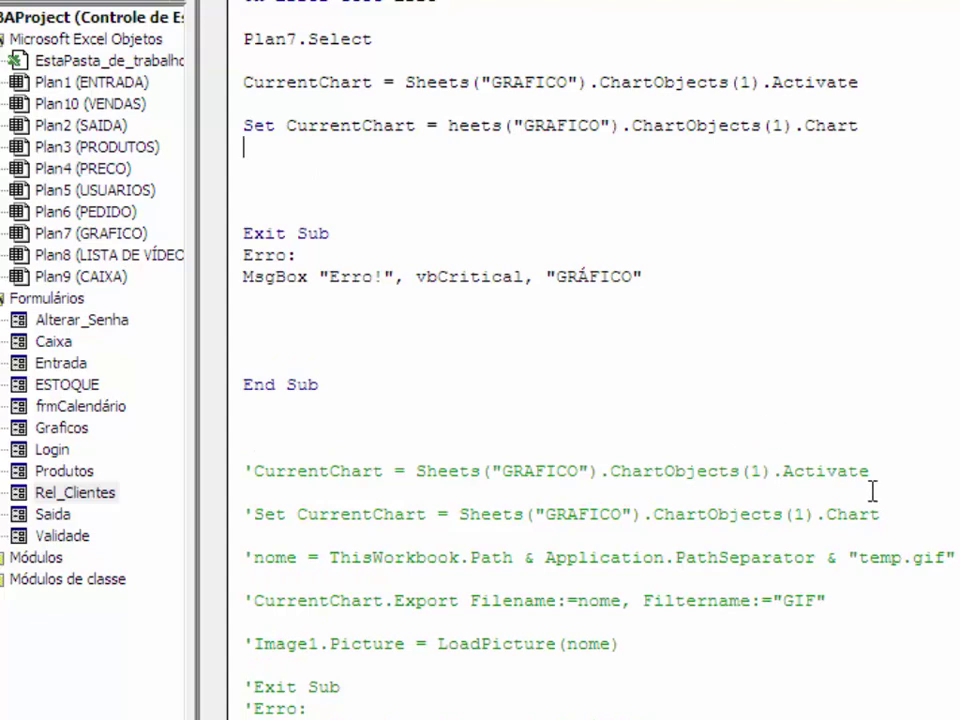
drag(880, 514, 247, 452)
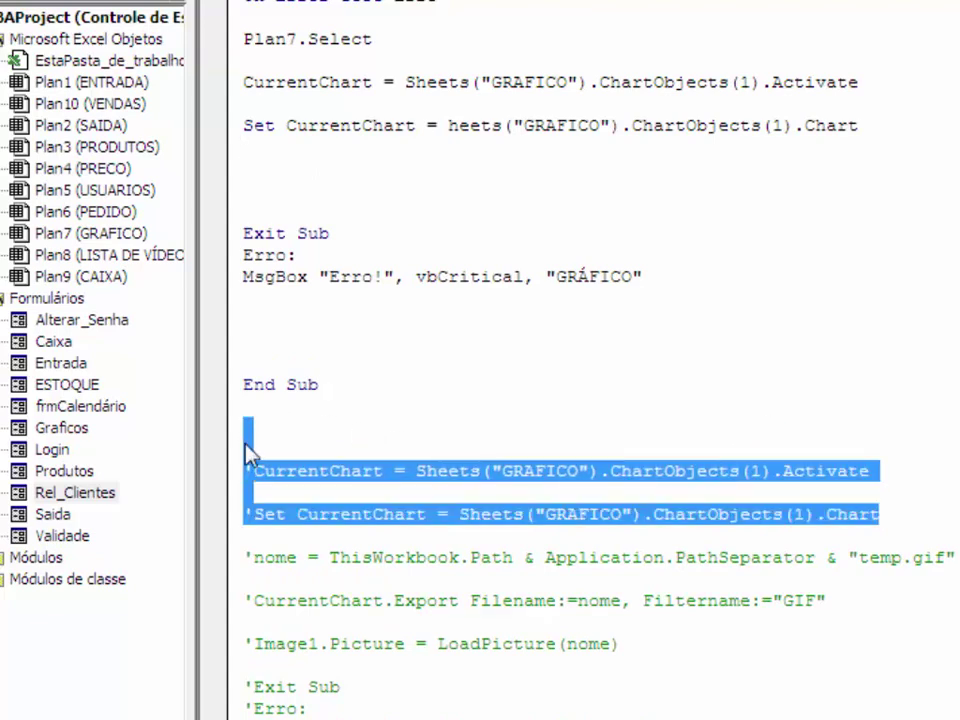
key(Delete)
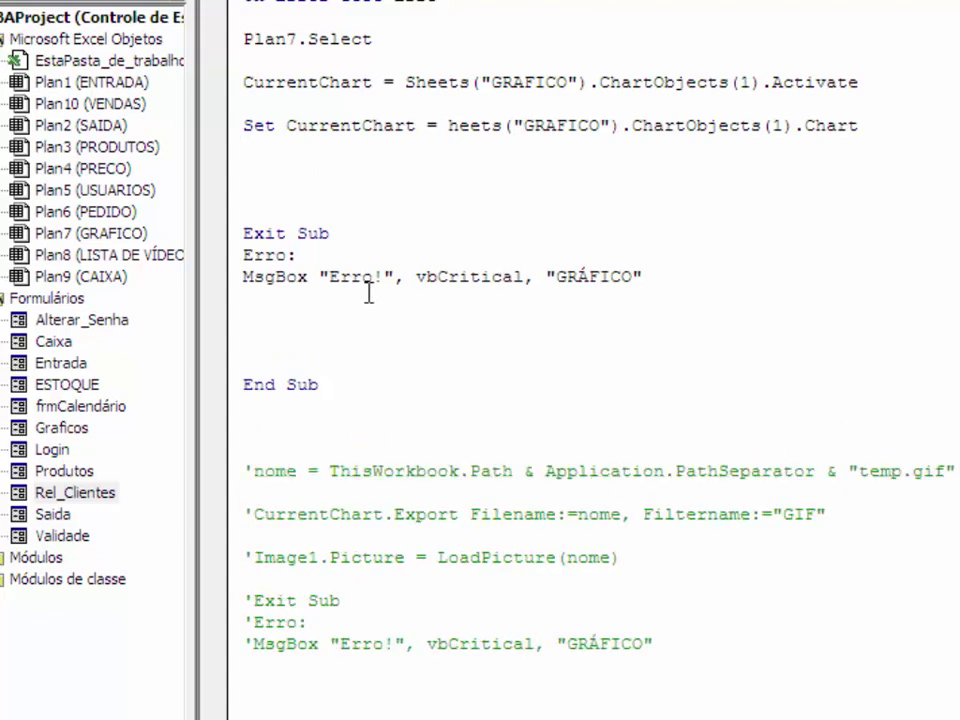
Step: Type nome = ThisWorkbook.Path & Application.PathSeparator & "temp.gif" on the line below Set
click(300, 165)
text(nome = )
text(This)
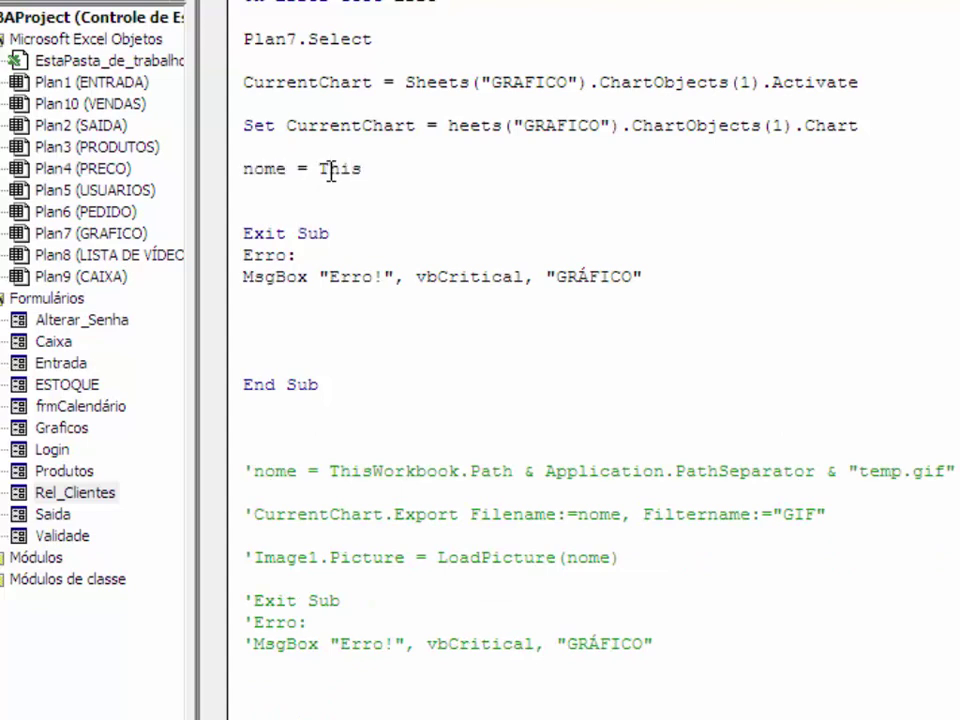
text(Workbook)
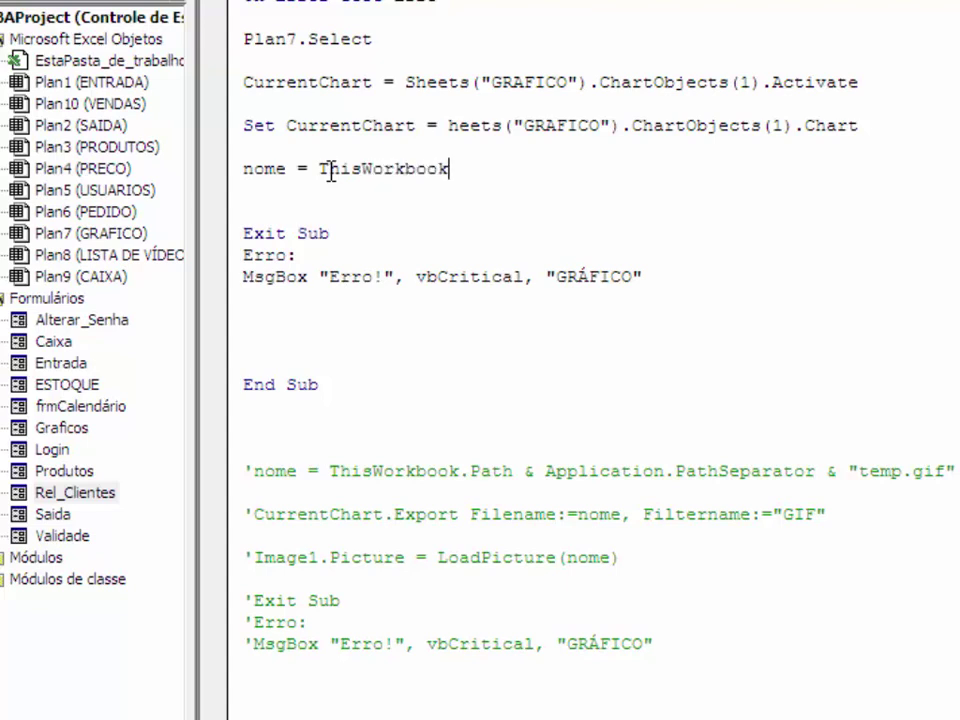
text(.pat)
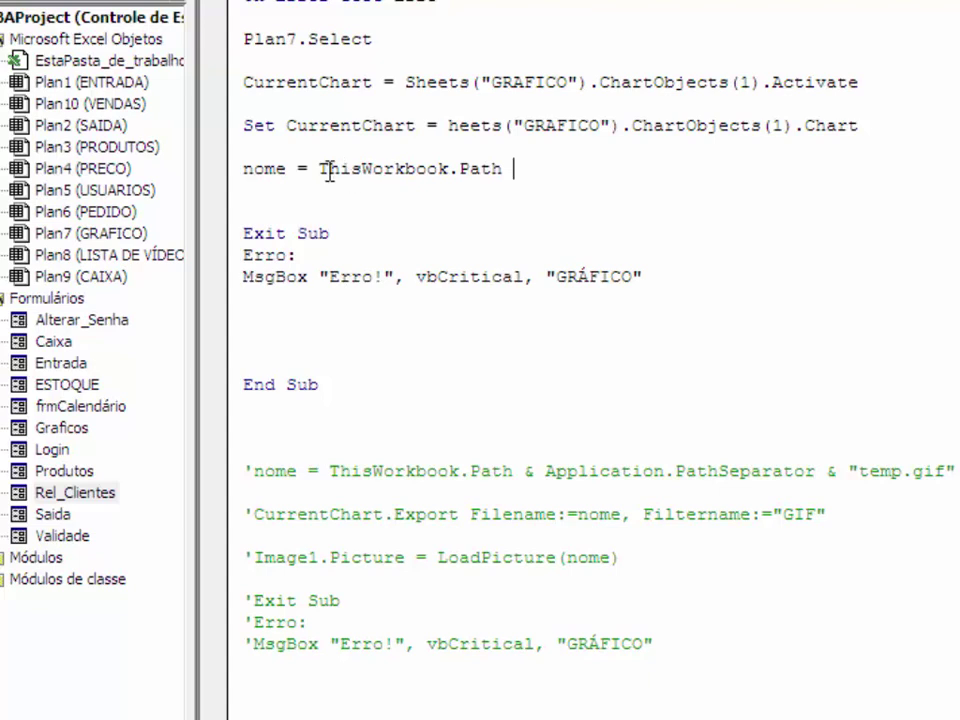
drag(320, 169, 568, 165)
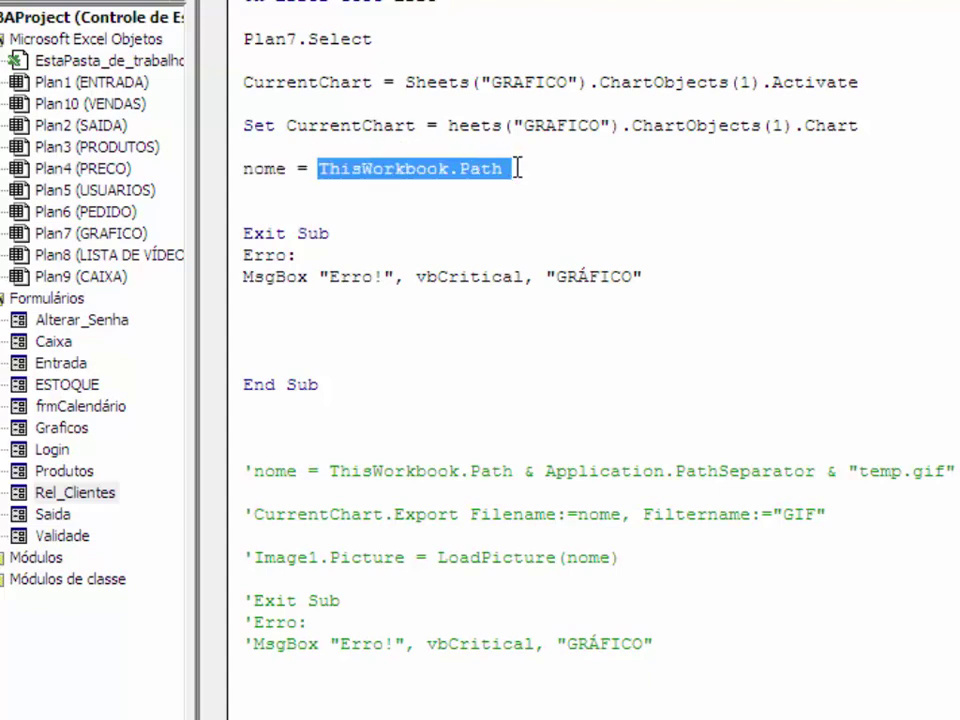
click(566, 168)
text(&)
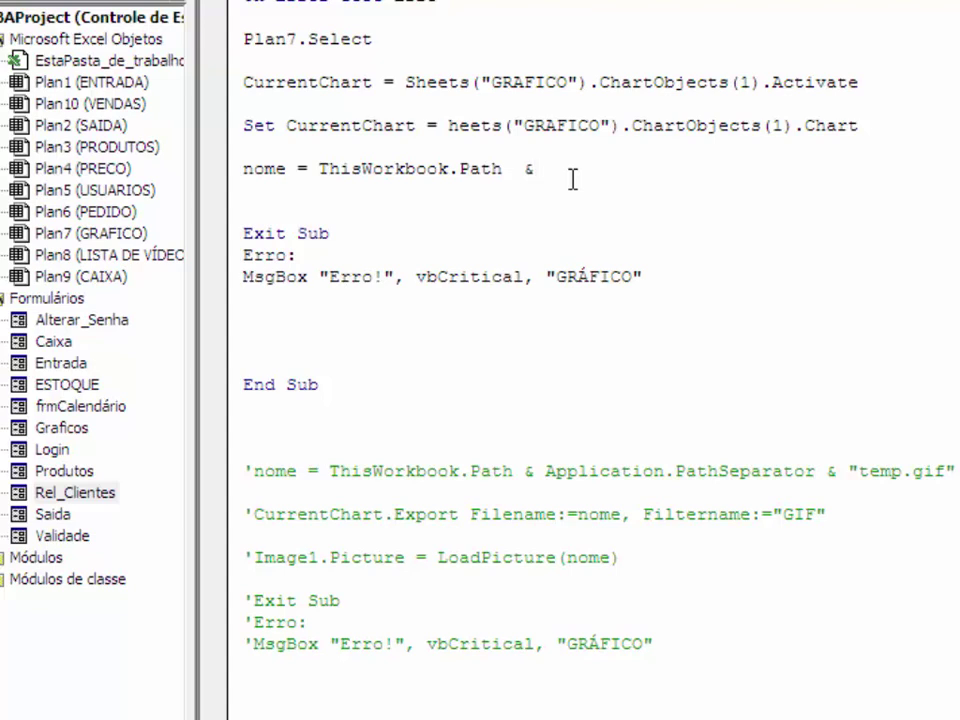
text( Appl)
text(ication)
text(.pat)
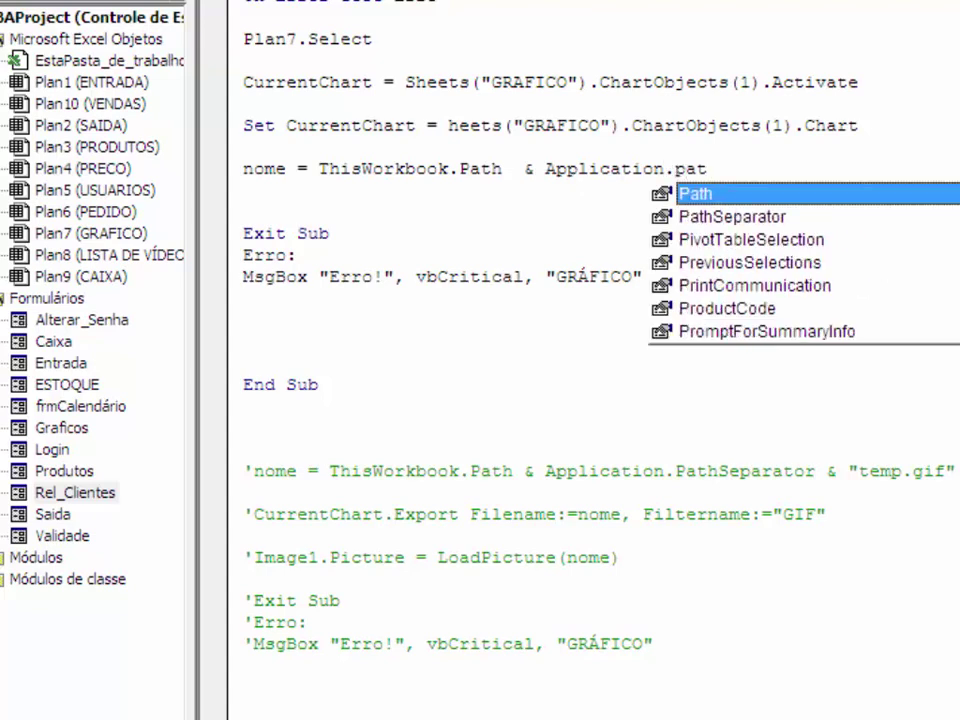
double_click(784, 223)
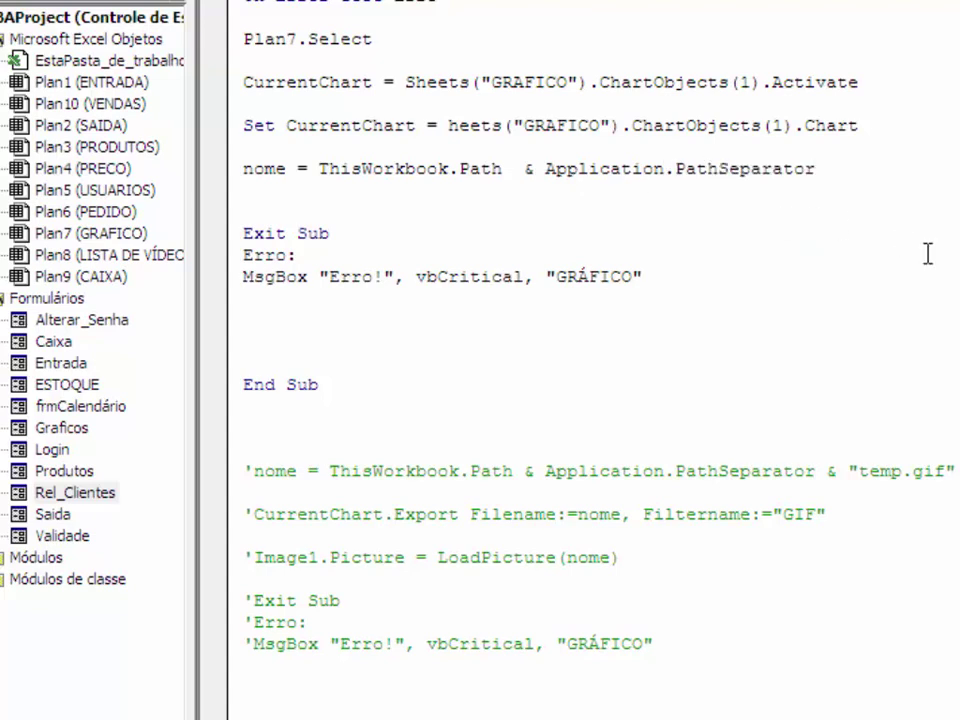
text( & )
text("temp)
text(.g)
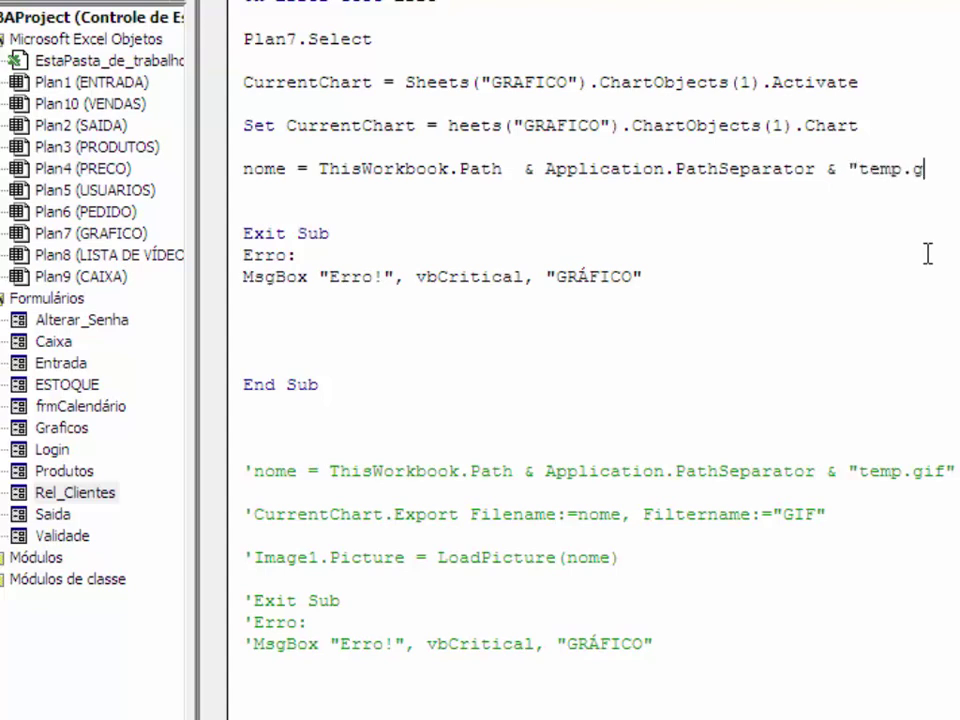
text(if)
text(")
key(Return)
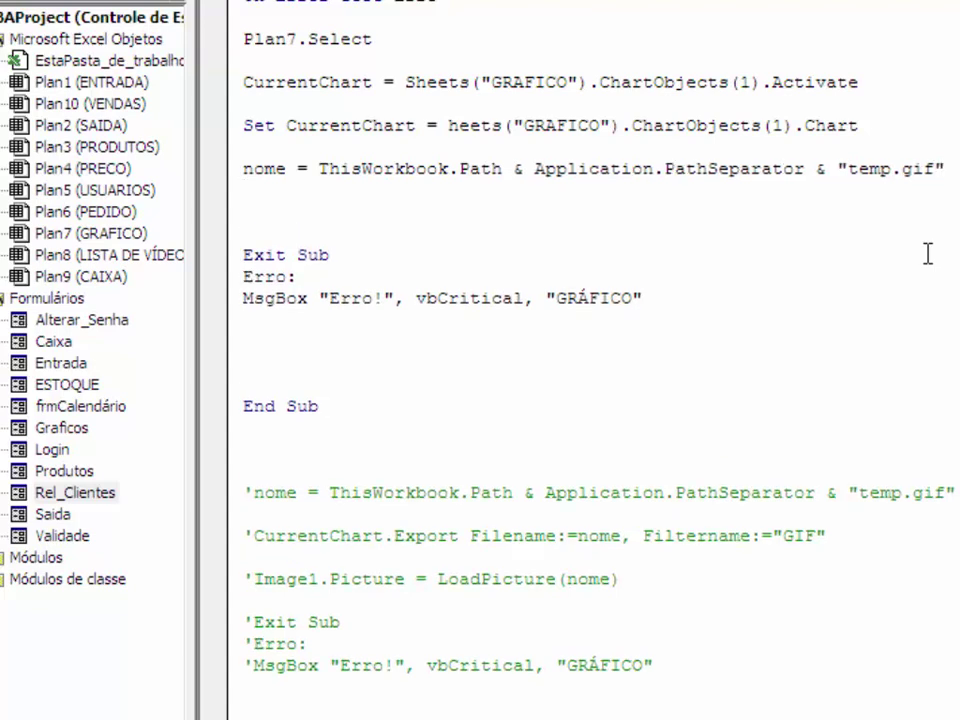
Step: Paste a GRAFICO chart reference below the nome line, then remove it again
key(Return)
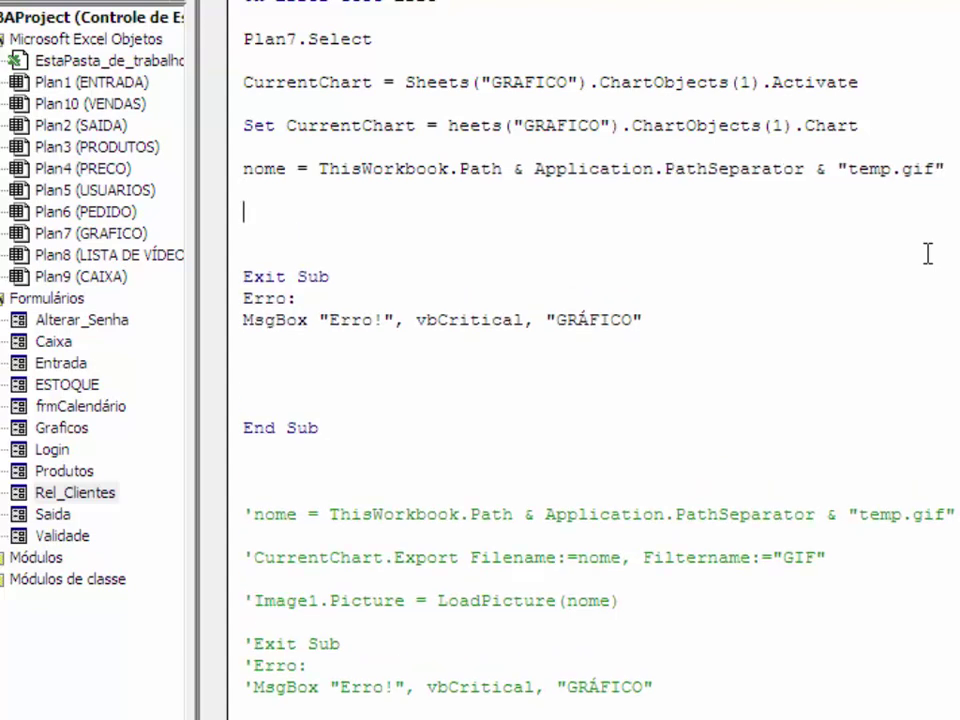
text(heets("GRAFICO").ChartObjects(1))
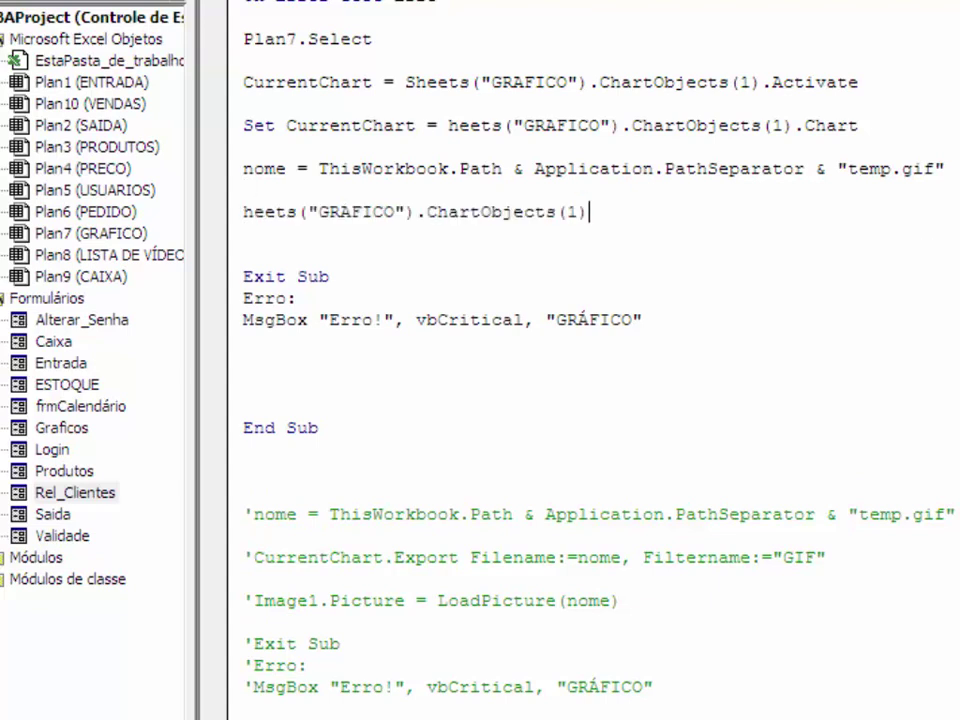
drag(590, 212, 155, 238)
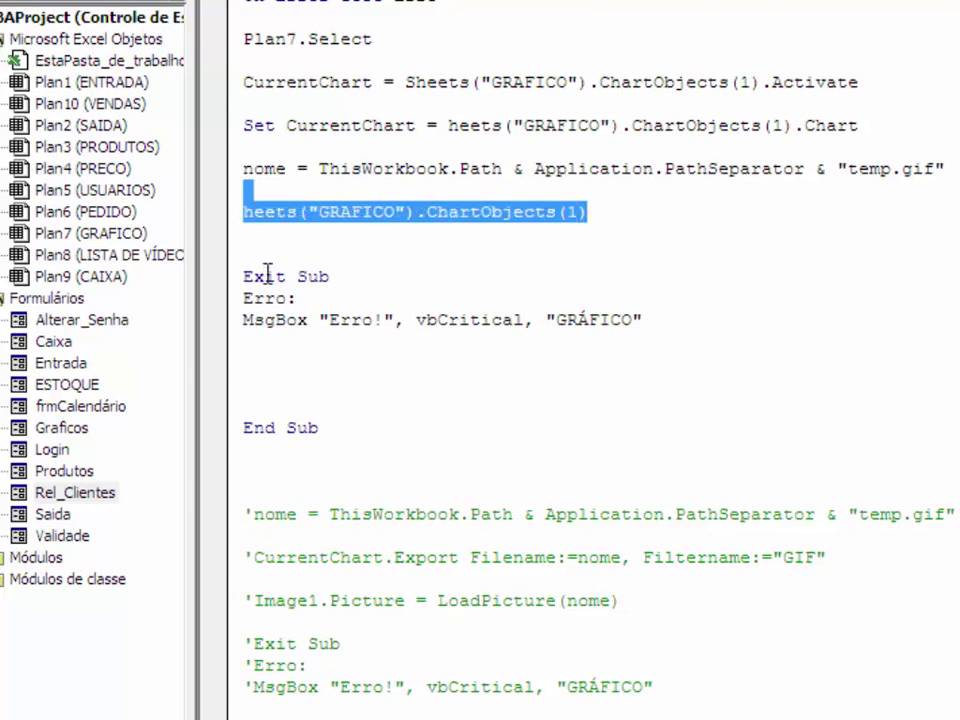
key(Delete)
Step: Correct the misspelt 'heets' to 'Sheets' on the Set line
click(448, 125)
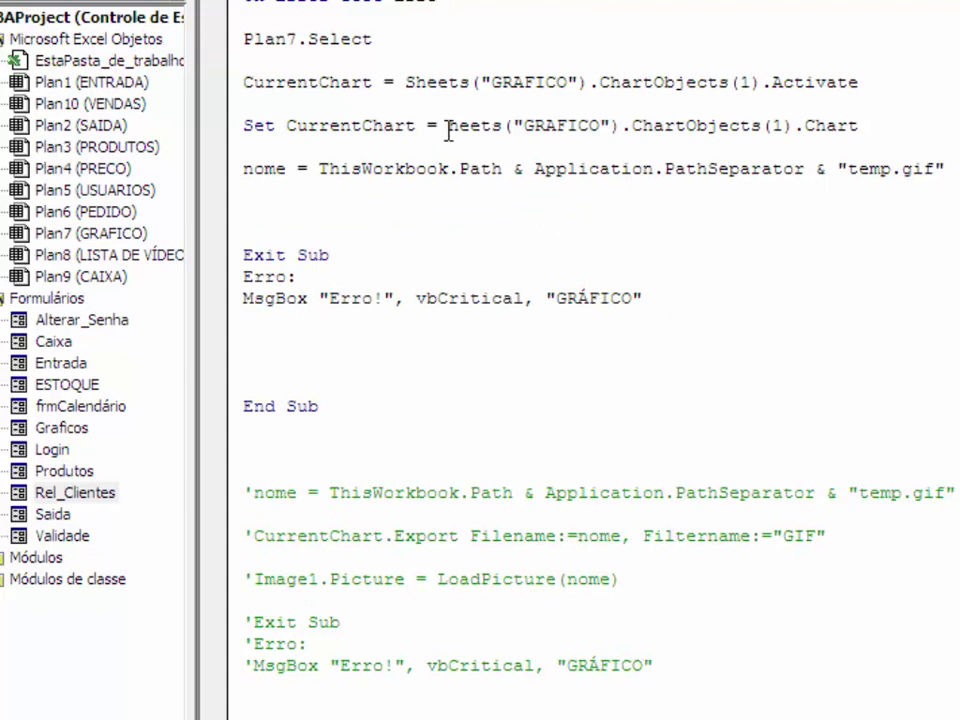
text(S)
click(662, 300)
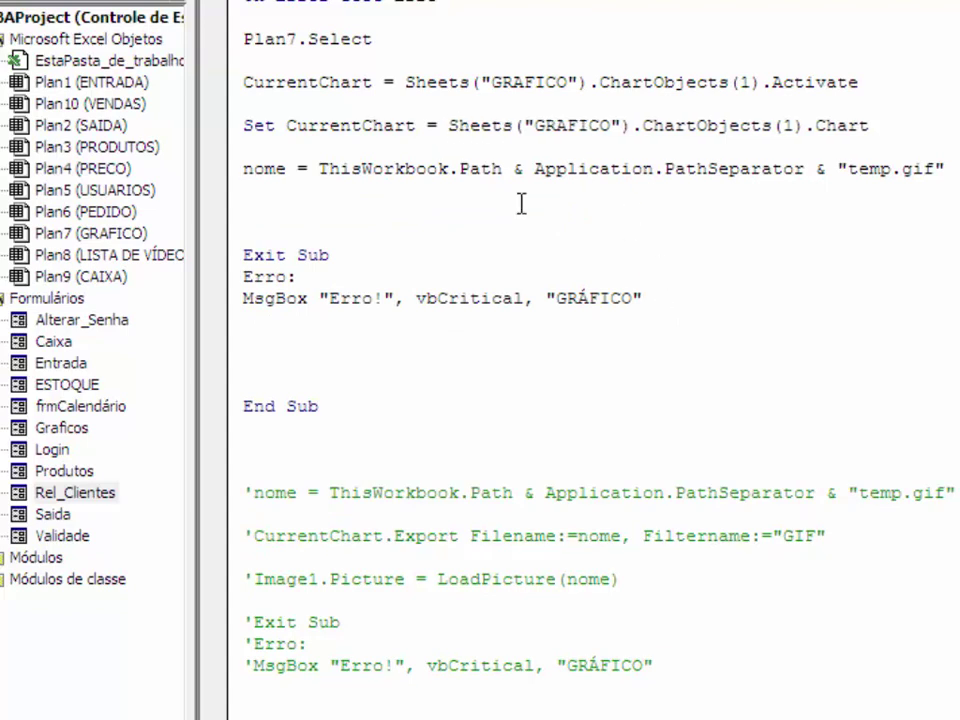
Step: Add CurrentChart.Export Filename:=nome, Filtername:="GIF" on a new line below the nome line
mouse_move(415, 127)
mouse_down()
mouse_move(326, 113)
mouse_move(285, 127)
mouse_up()
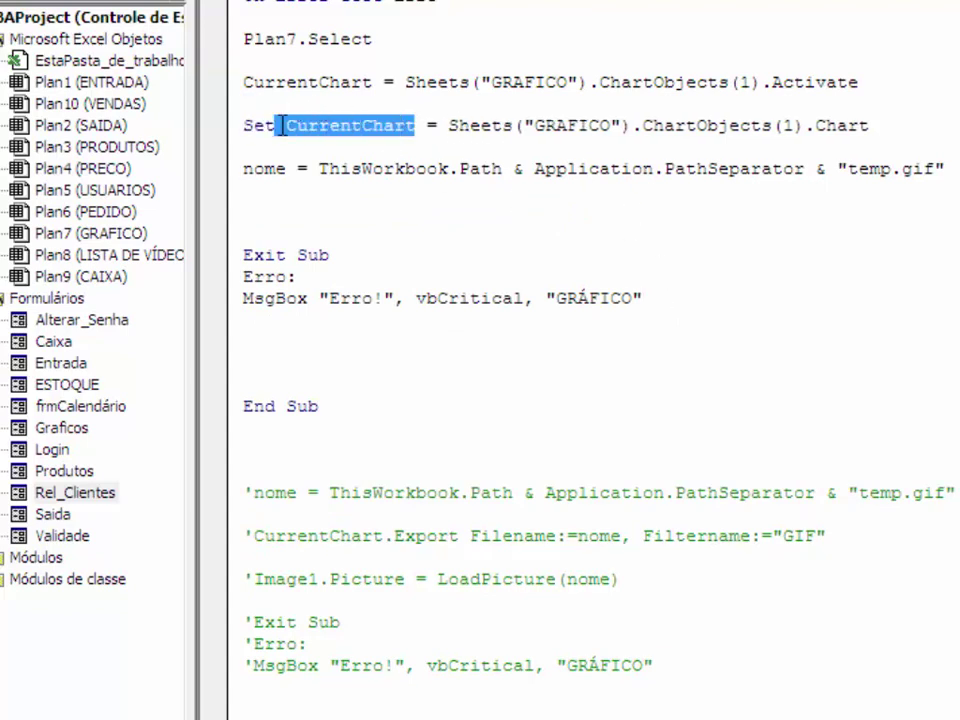
key(ctrl+c)
click(298, 195)
key(Return)
key(ctrl+v)
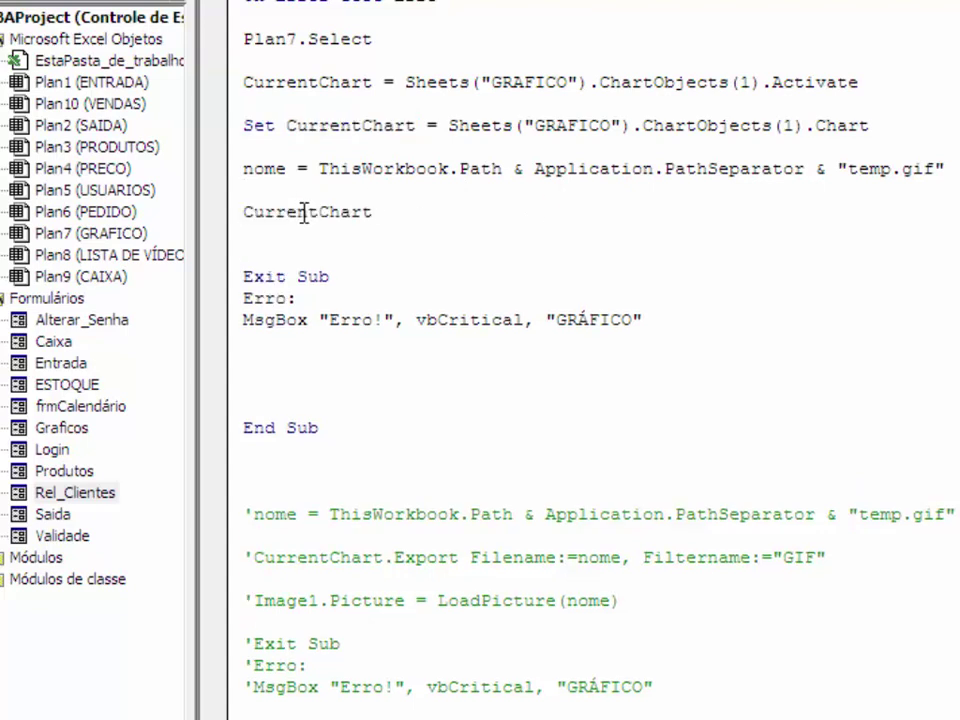
text(.)
text(E)
text(xport )
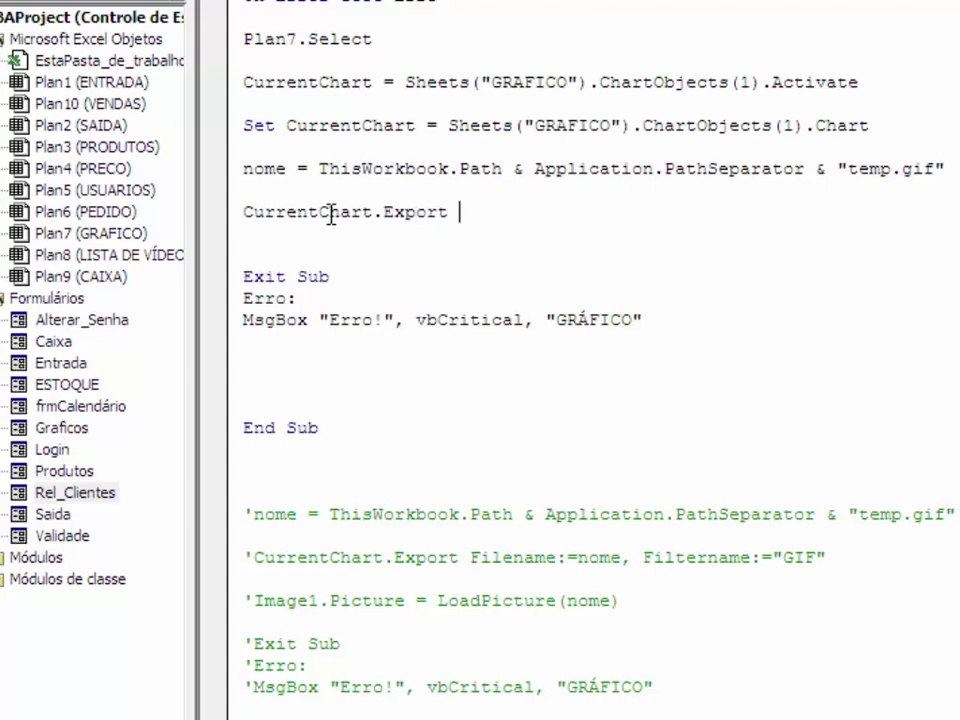
text(Filename)
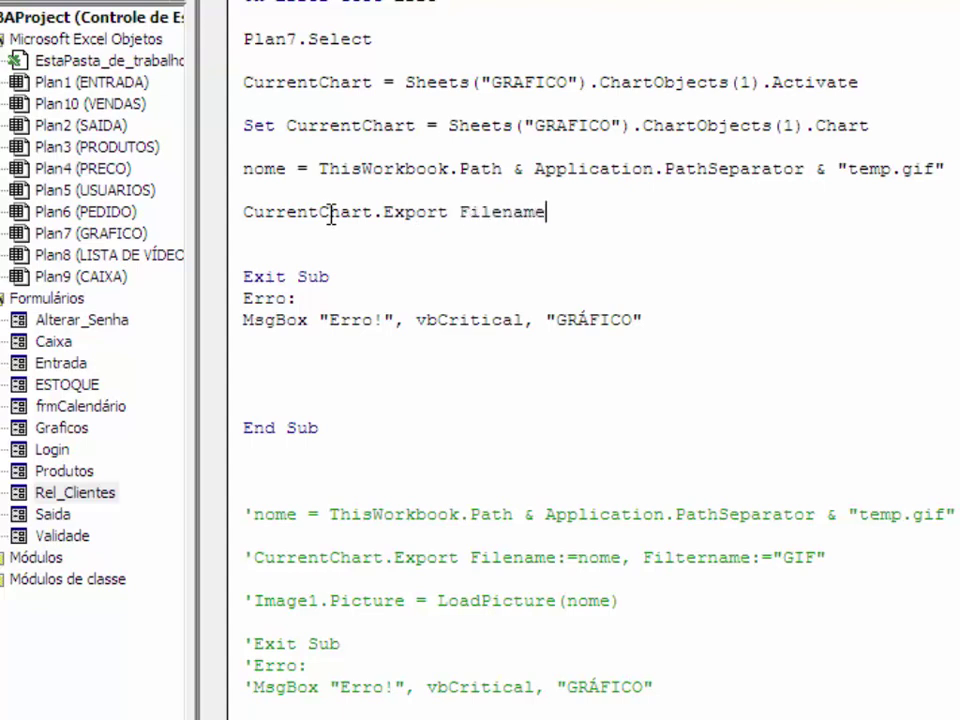
text(:=n)
text(ome)
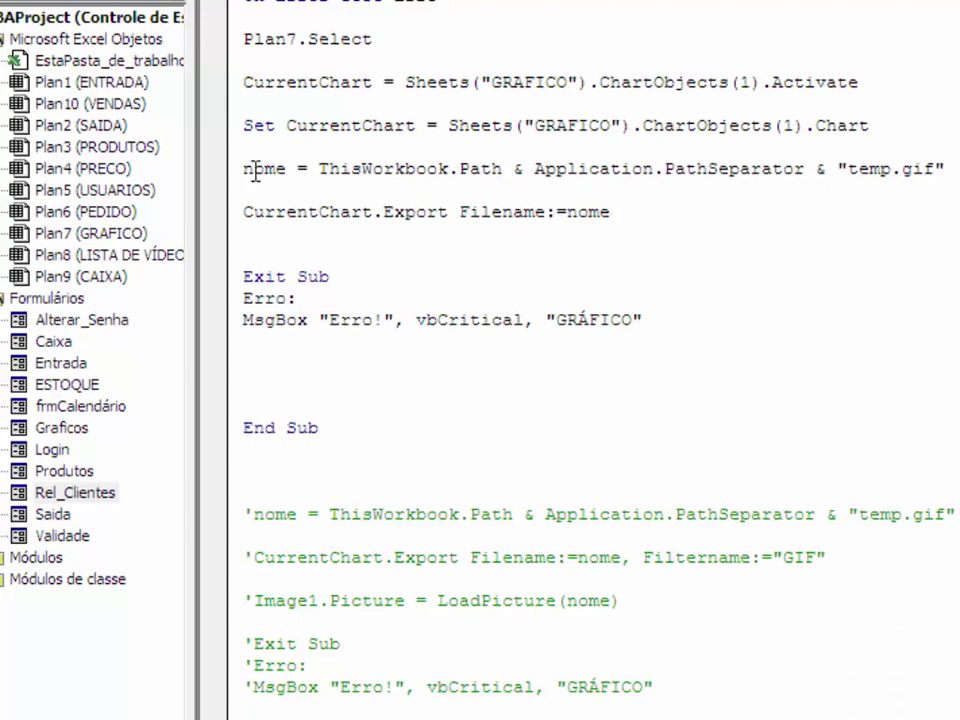
click(640, 218)
text(,)
text(Filternam)
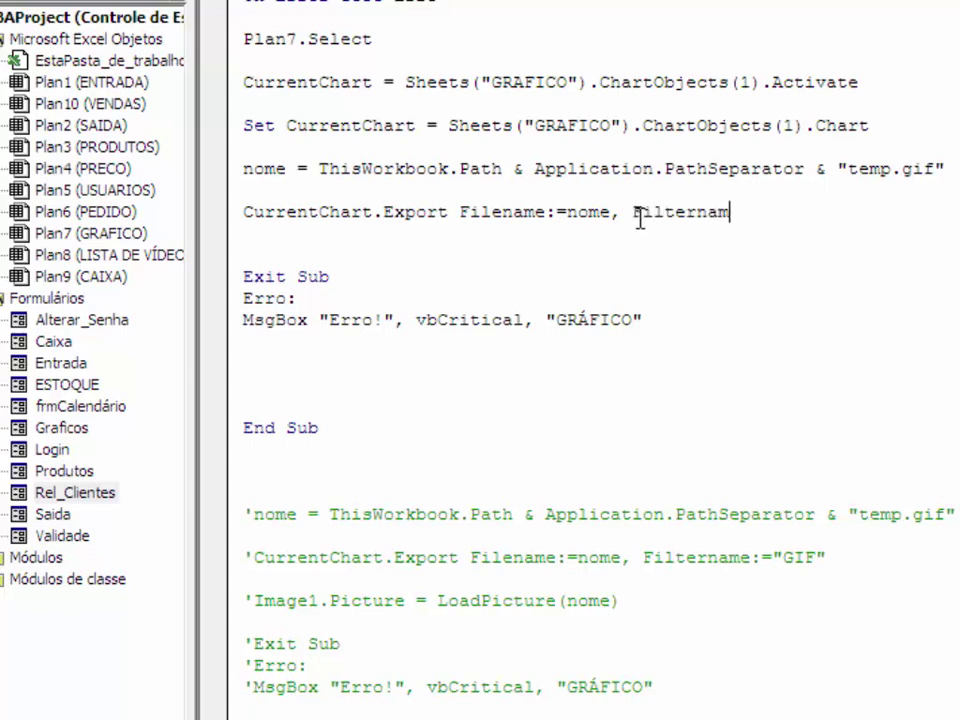
text(e:= )
text("GIF)
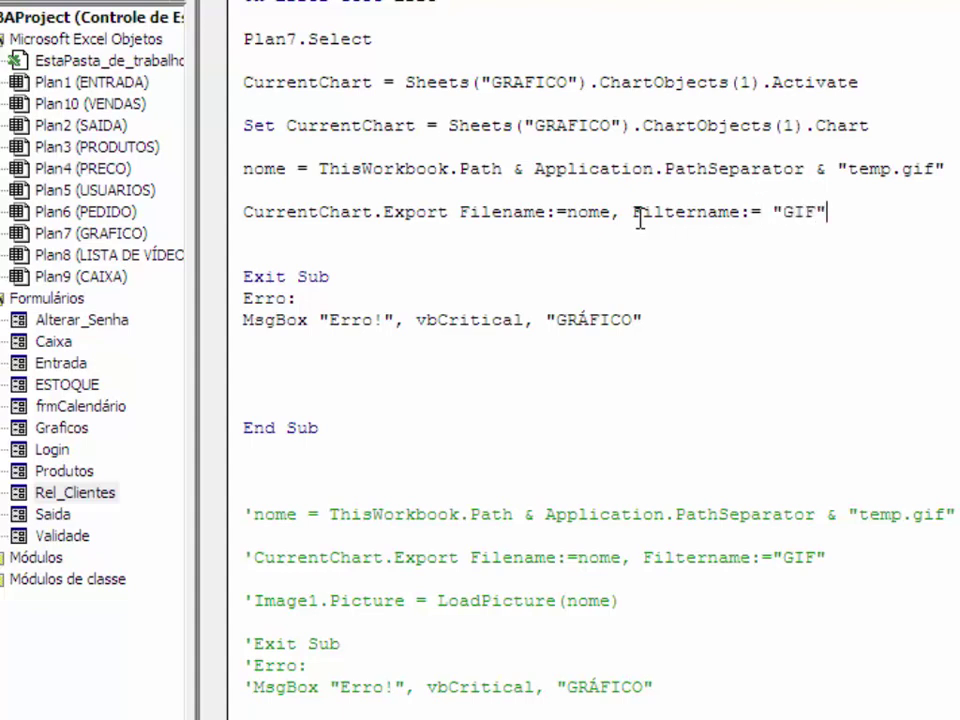
key(Return)
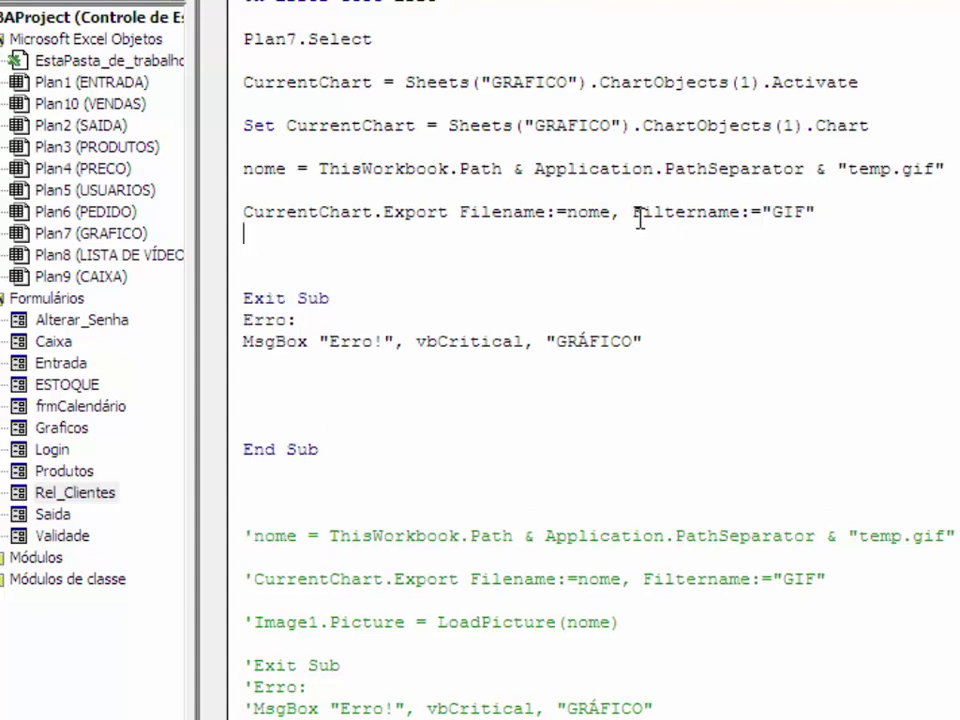
key(Return)
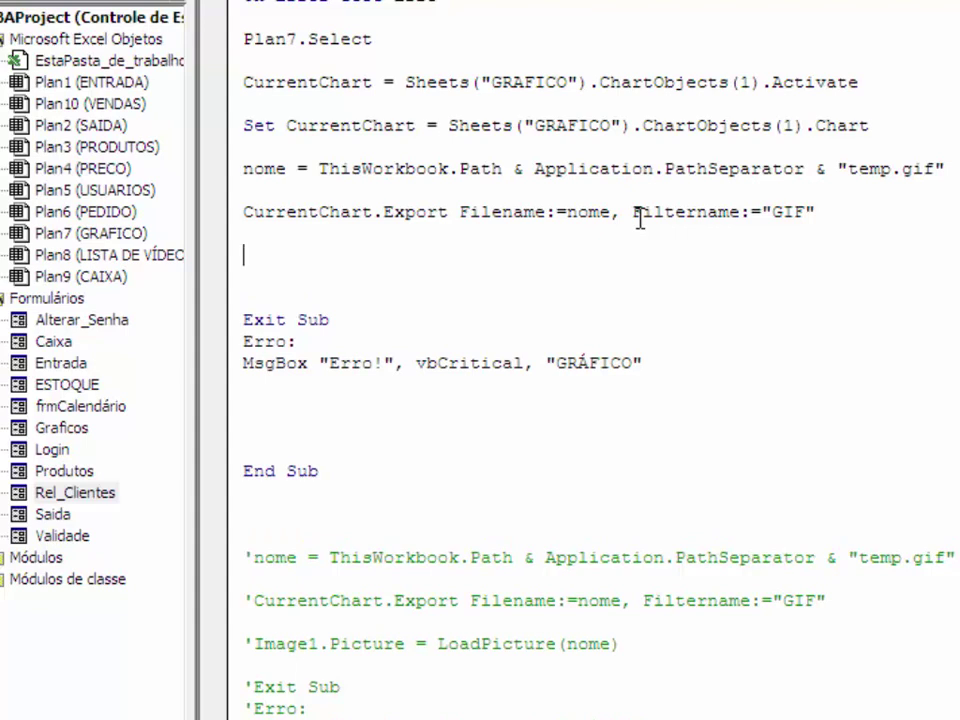
Step: Write Image1.Picture = LoadPicture(nome), then delete the old commented export block and extra blank lines
text(Ima)
text(ge1)
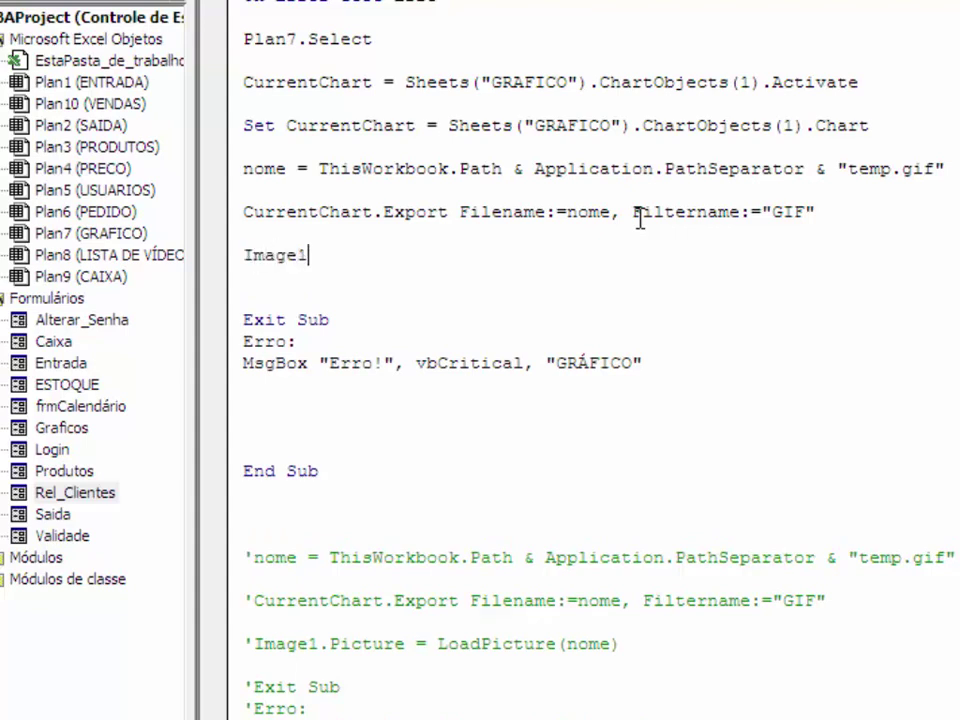
text(.picture )
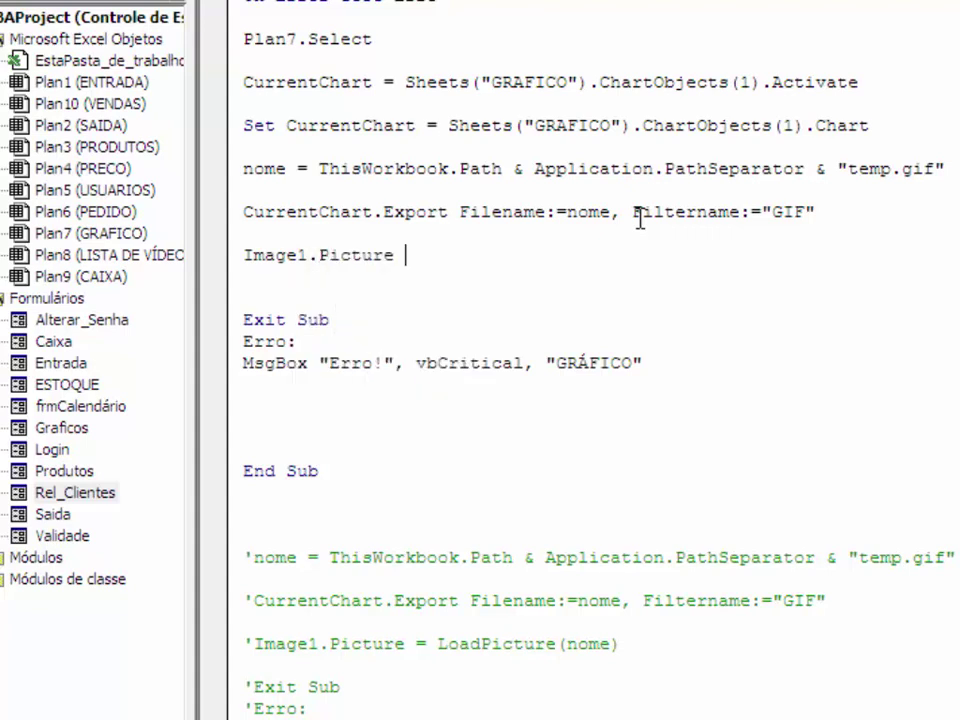
text(= L)
text(oad)
text(Picture)
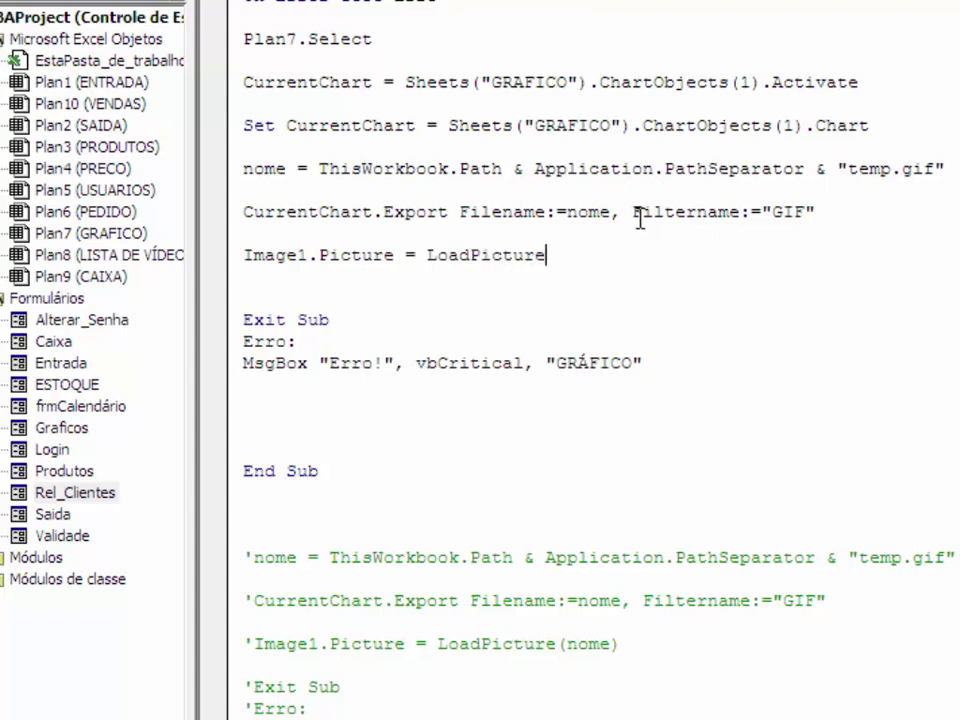
text((nom)
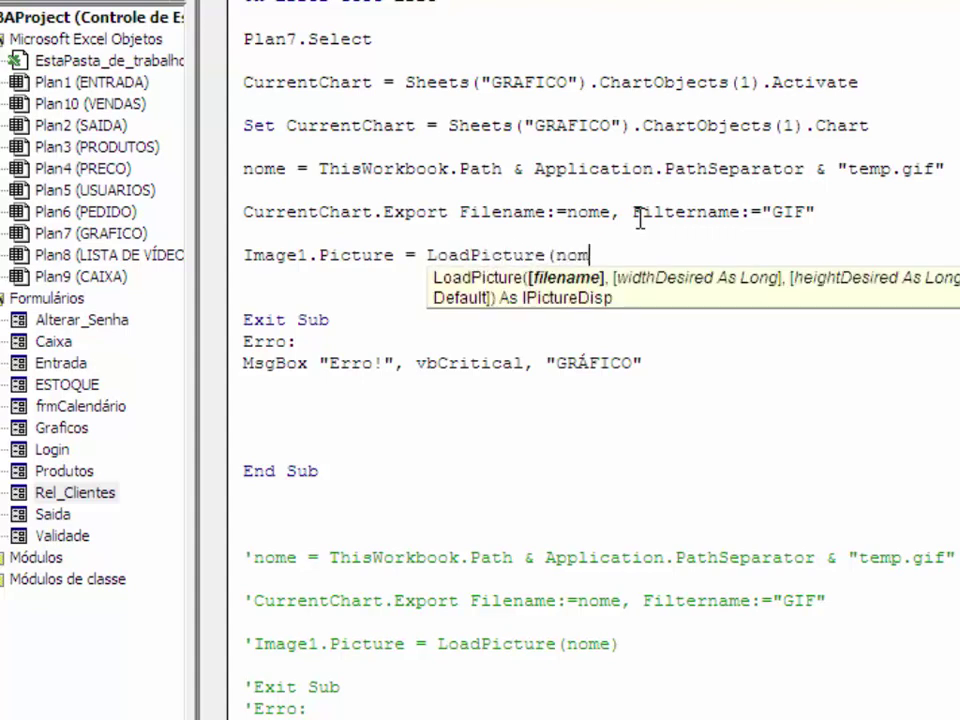
text())
key(Return)
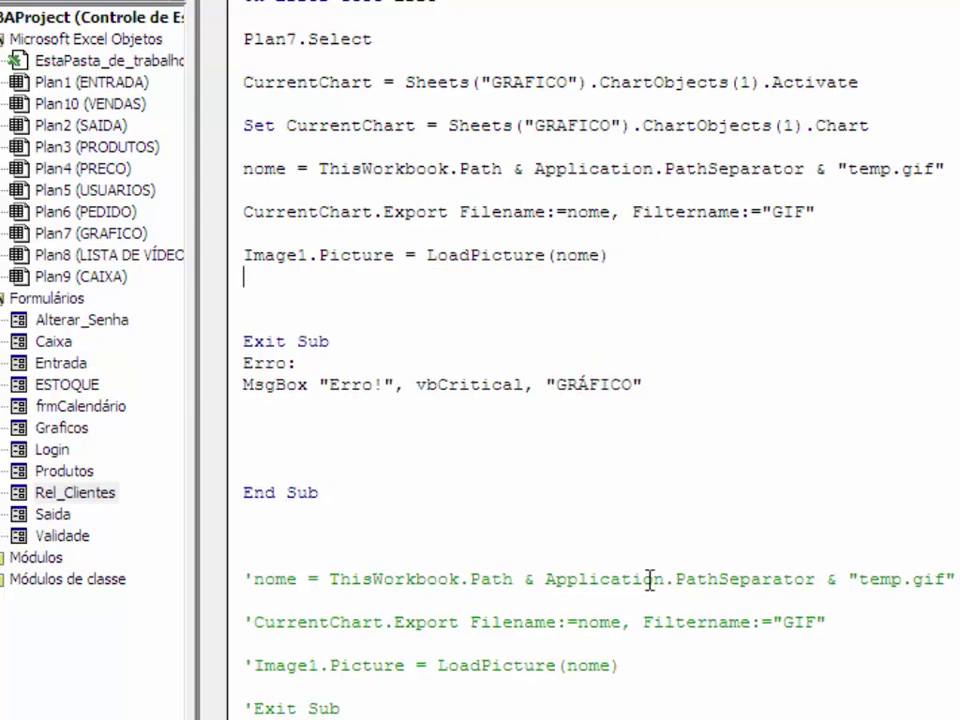
scroll(405, 450, down, 2)
scroll(304, 506, down, 2)
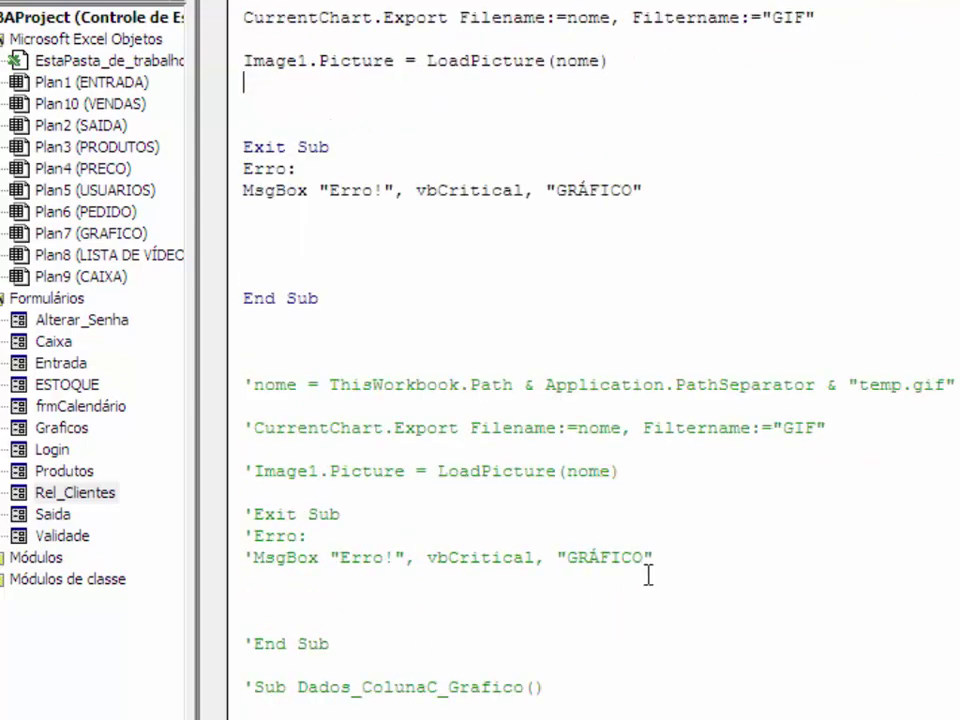
drag(653, 557, 274, 345)
scroll(340, 378, up, 1)
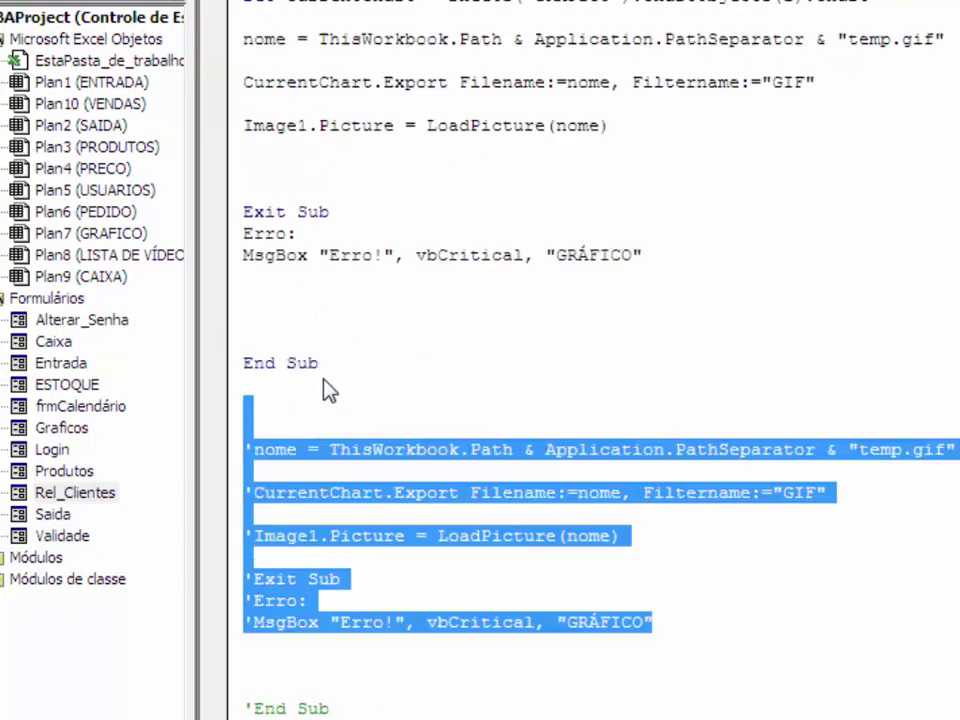
key(Delete)
scroll(340, 300, up, 2)
click(262, 280)
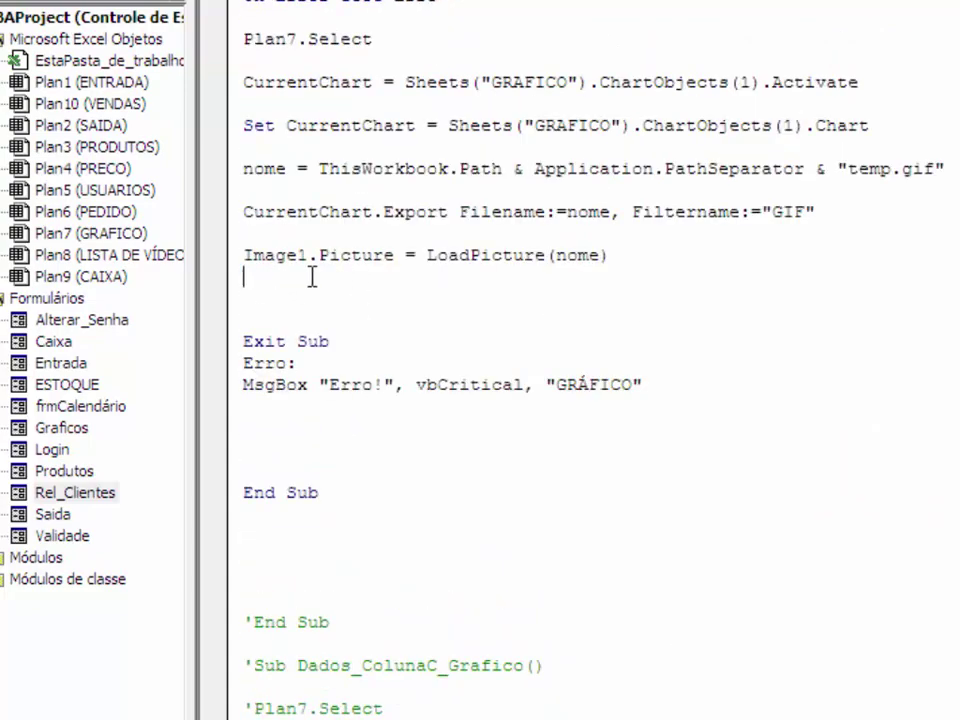
key(Delete)
key(Delete)
Step: Remove blank lines above End Sub, then open ComboBox1's Change code from the Rel_Clientes form
scroll(381, 392, up, 3)
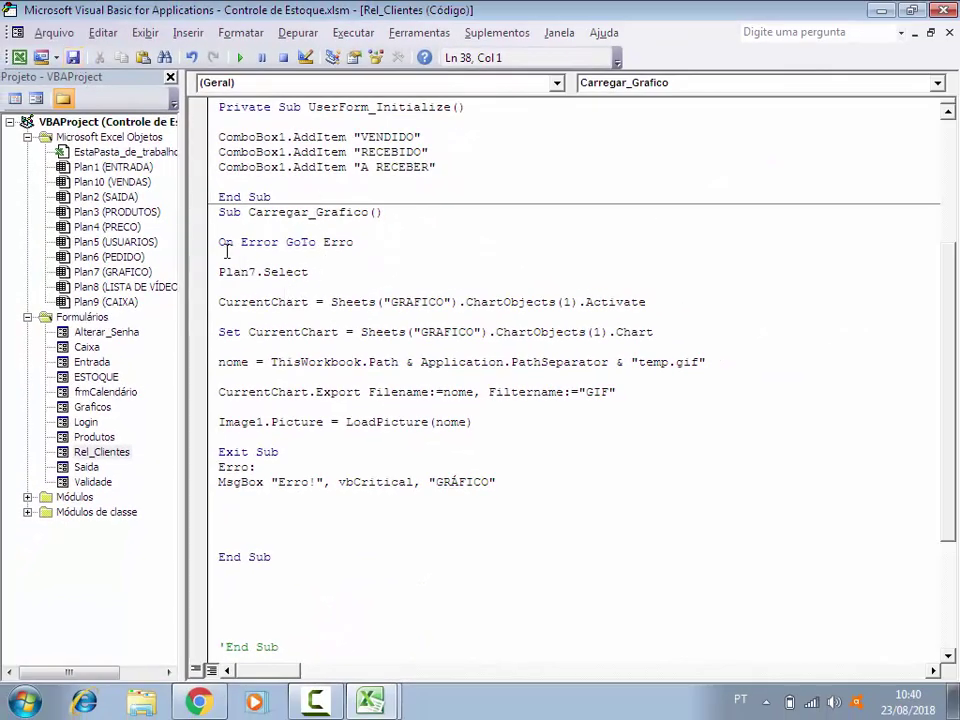
drag(224, 241, 500, 482)
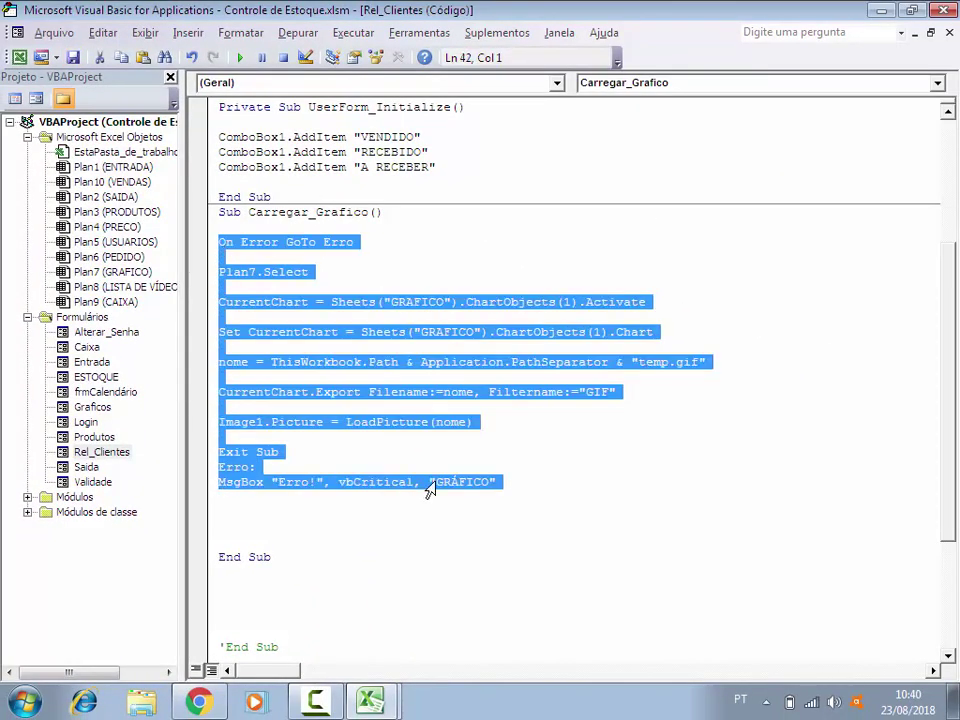
click(241, 509)
key(Delete)
key(Delete)
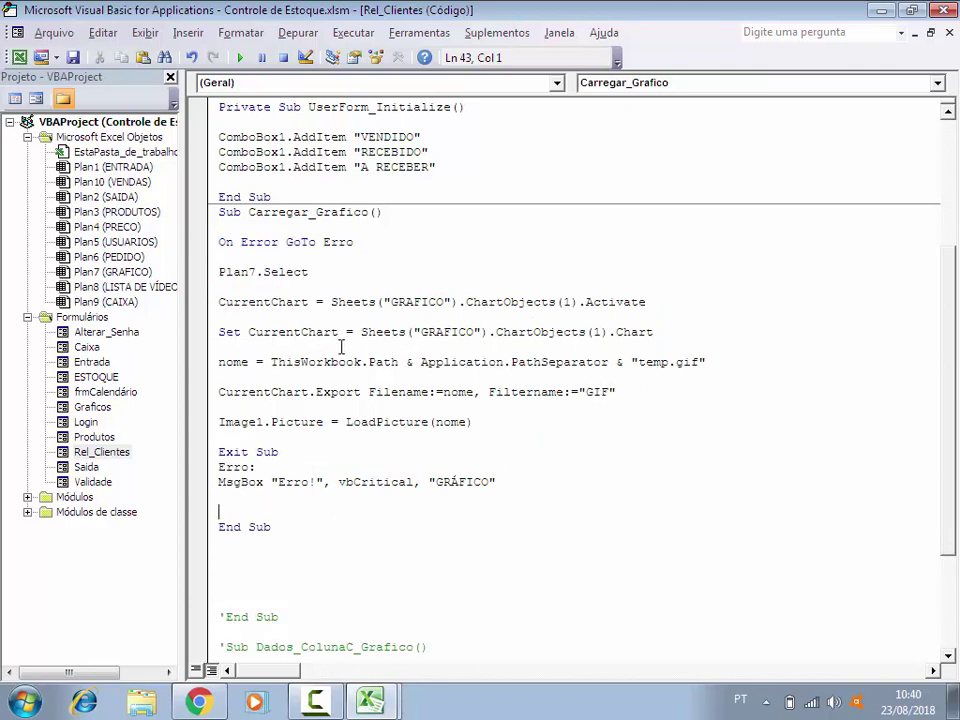
double_click(100, 452)
double_click(431, 138)
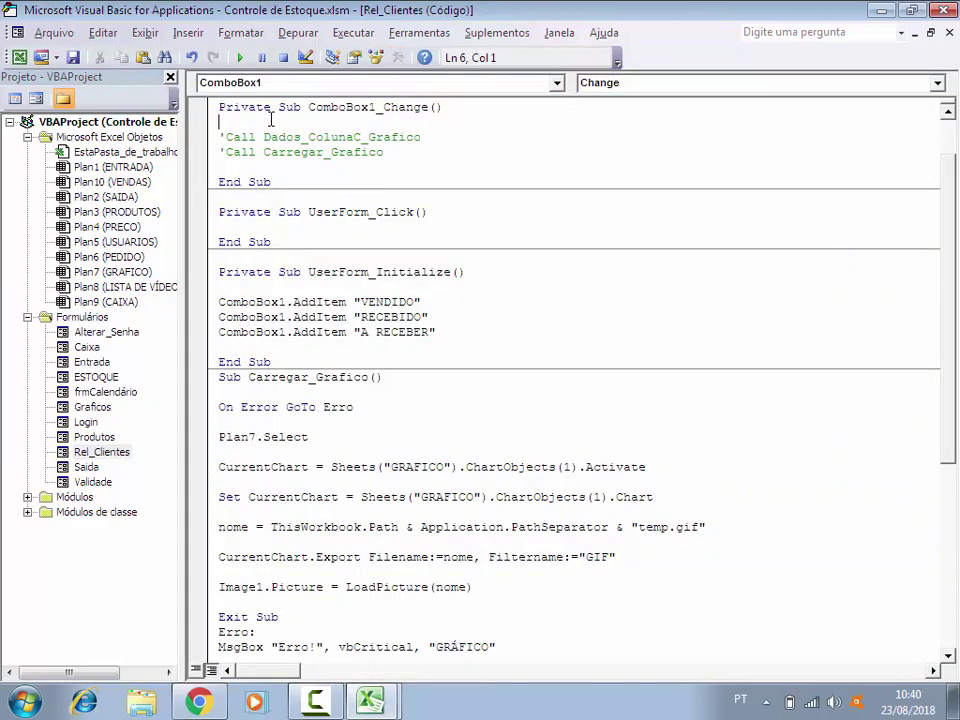
Step: Add Call Carregar_Grafico in ComboBox1_Change and delete the commented 'Call Carregar_Grafico line
key(Return)
text(call ca)
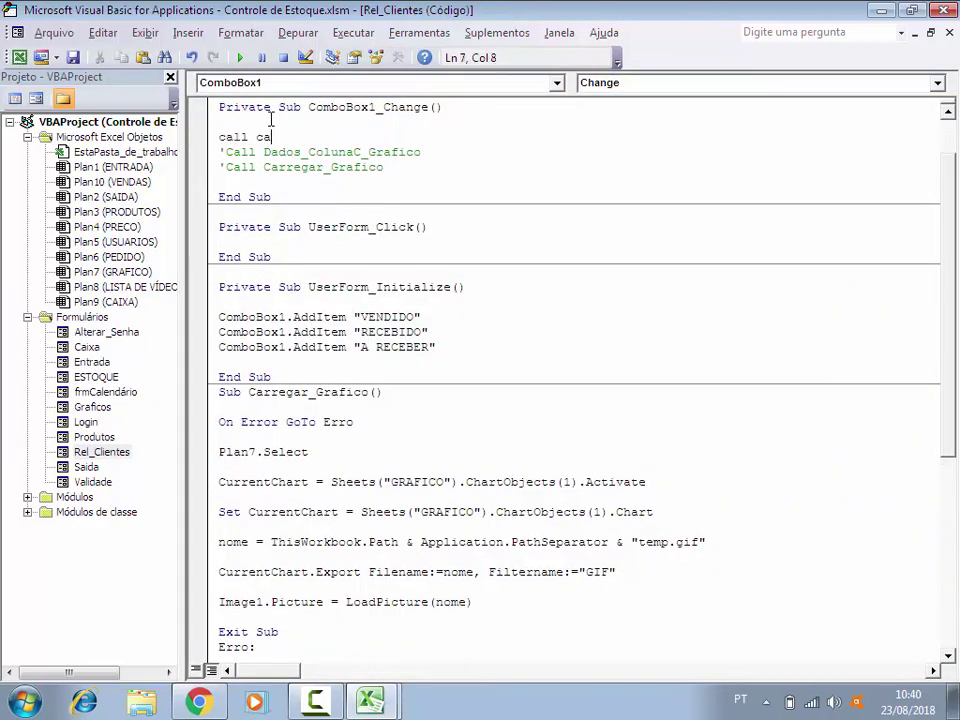
text(rregar)
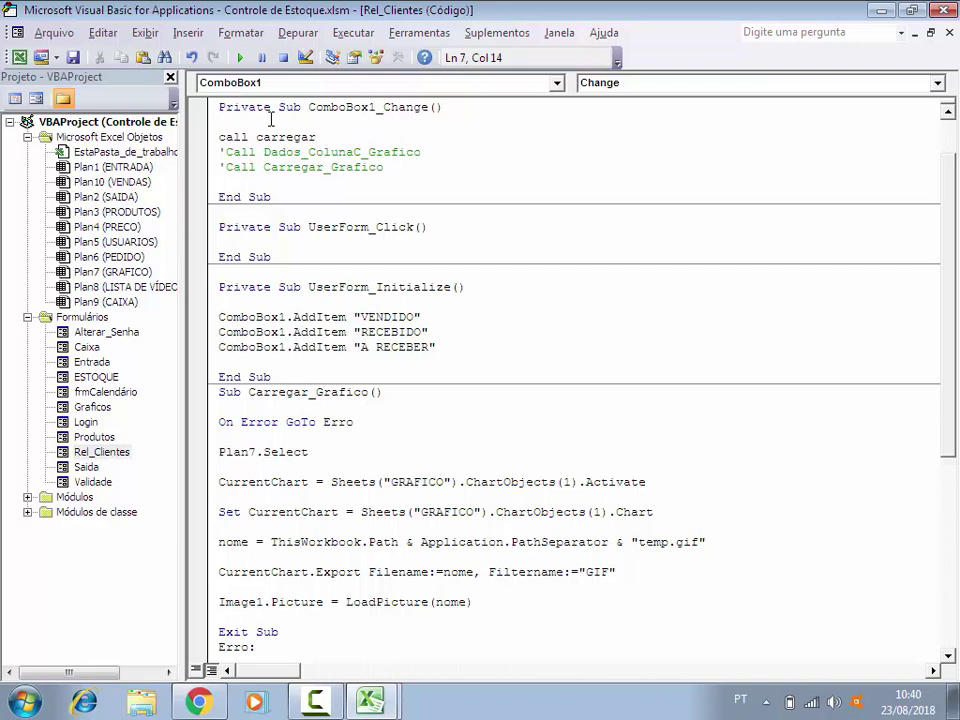
key(ctrl+space)
key(Return)
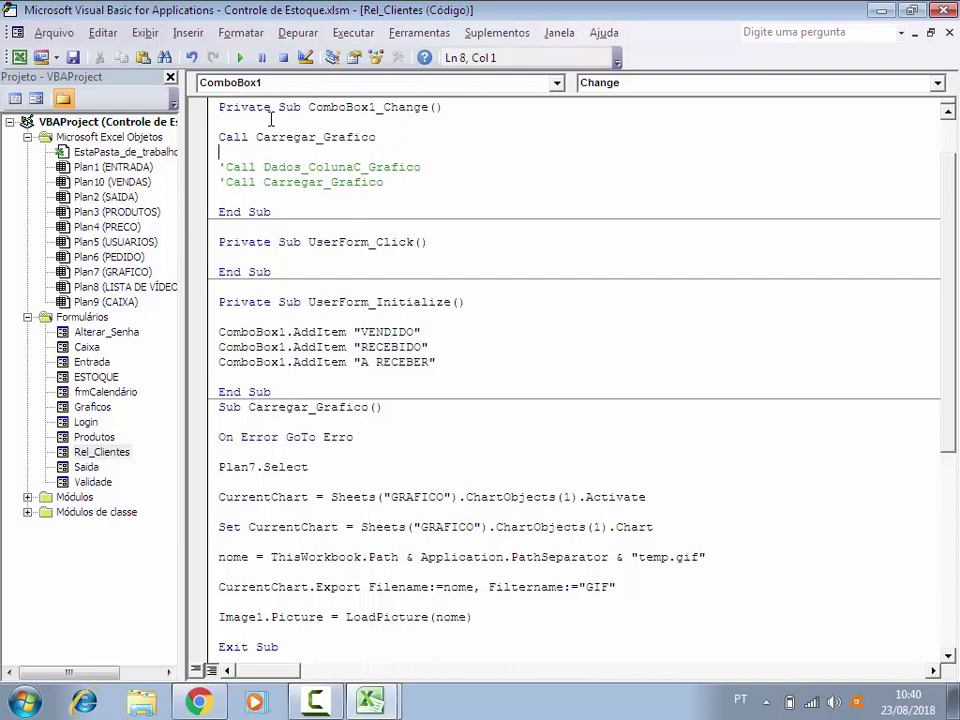
drag(389, 185, 208, 192)
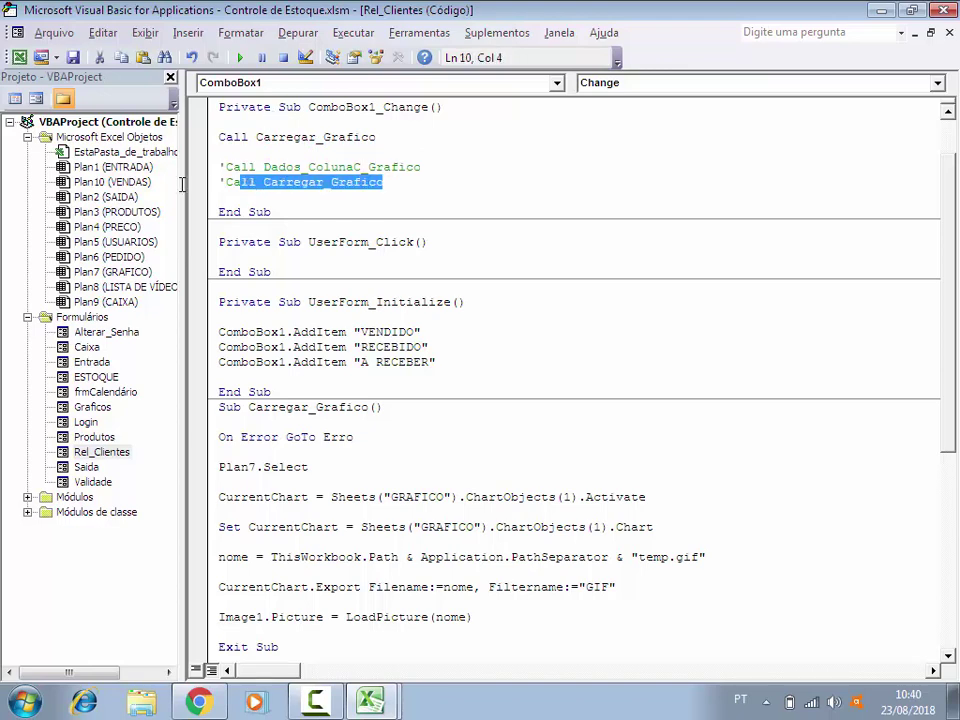
key(Delete)
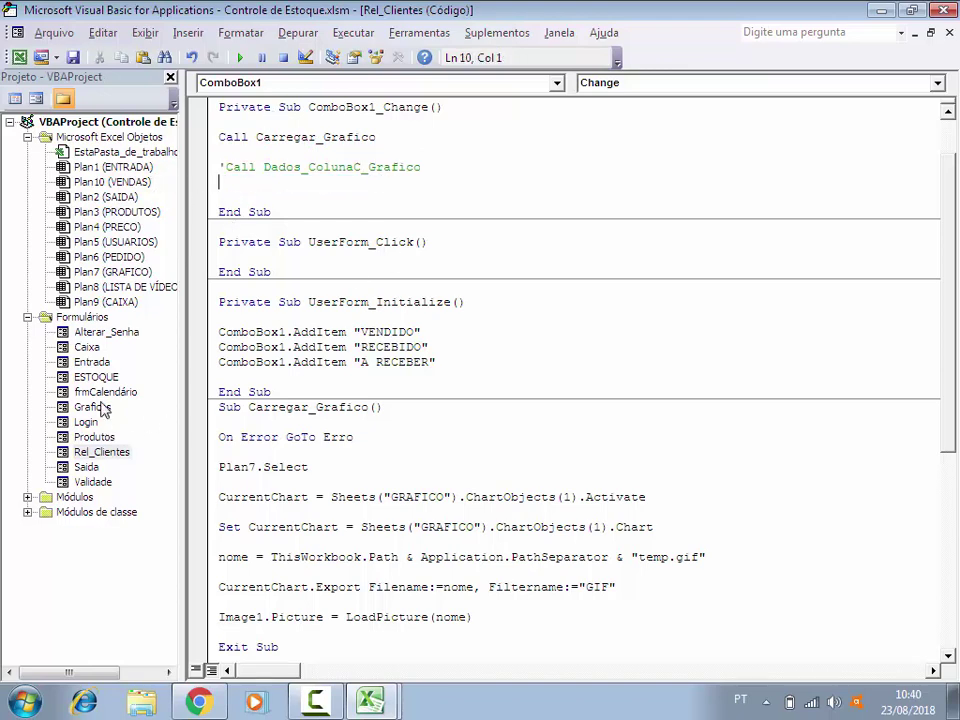
Step: Run the Rel_Clientes form, choose VENDIDO to show the CLIENTE chart, then close it
double_click(100, 452)
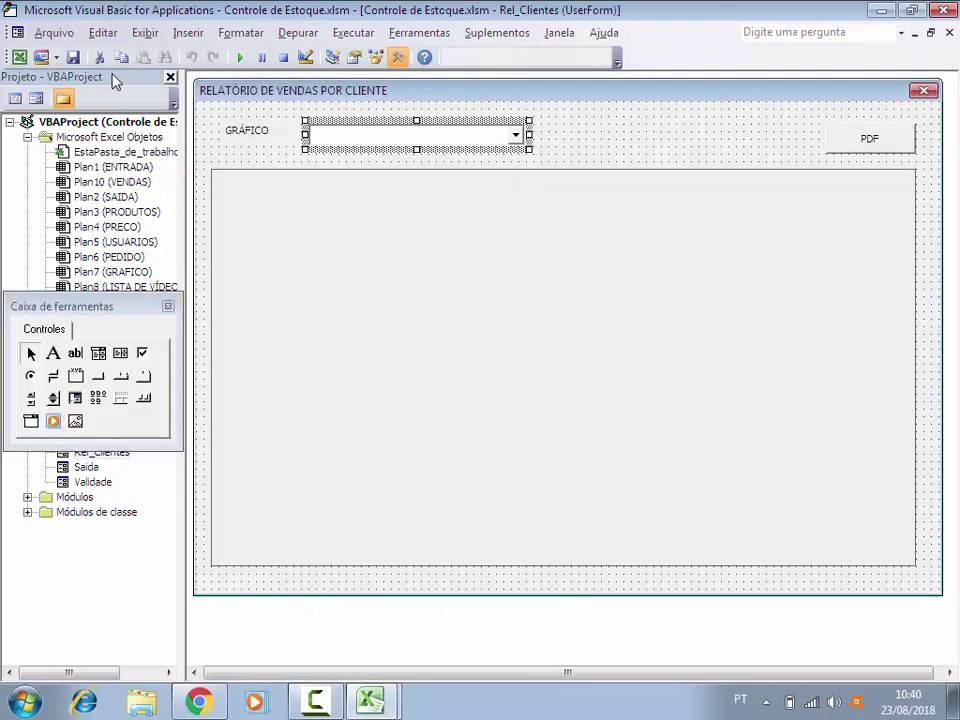
click(240, 57)
click(430, 140)
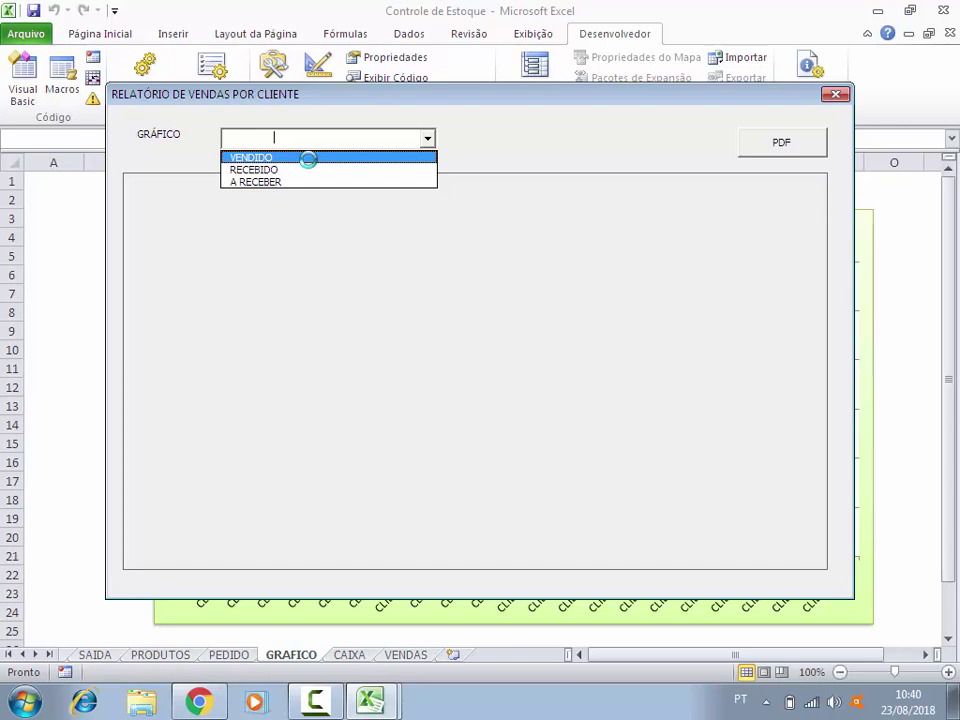
click(308, 159)
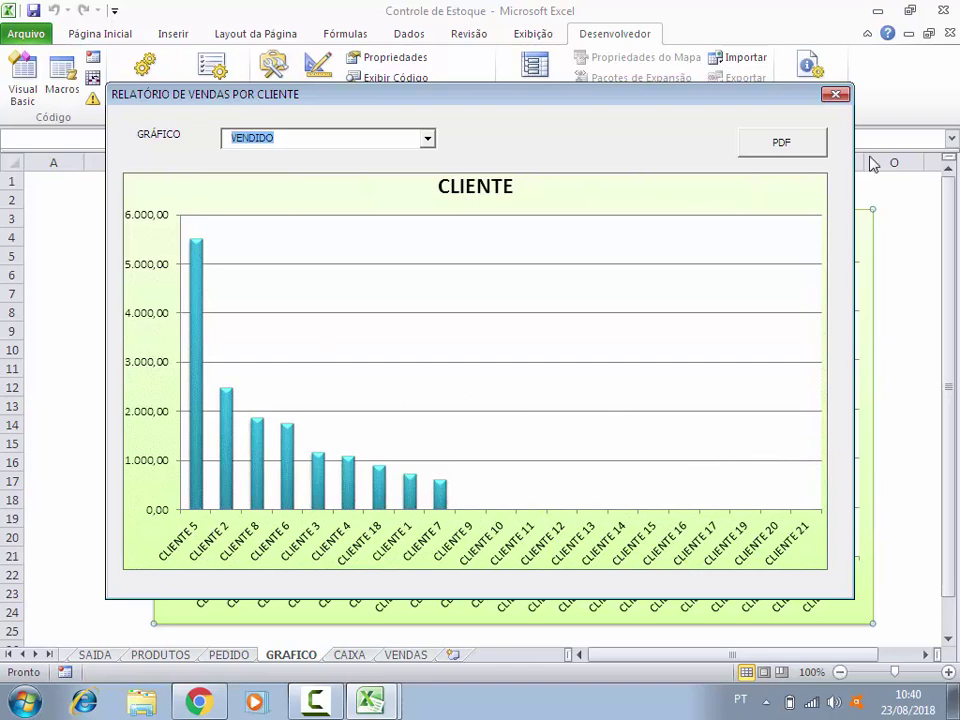
click(835, 95)
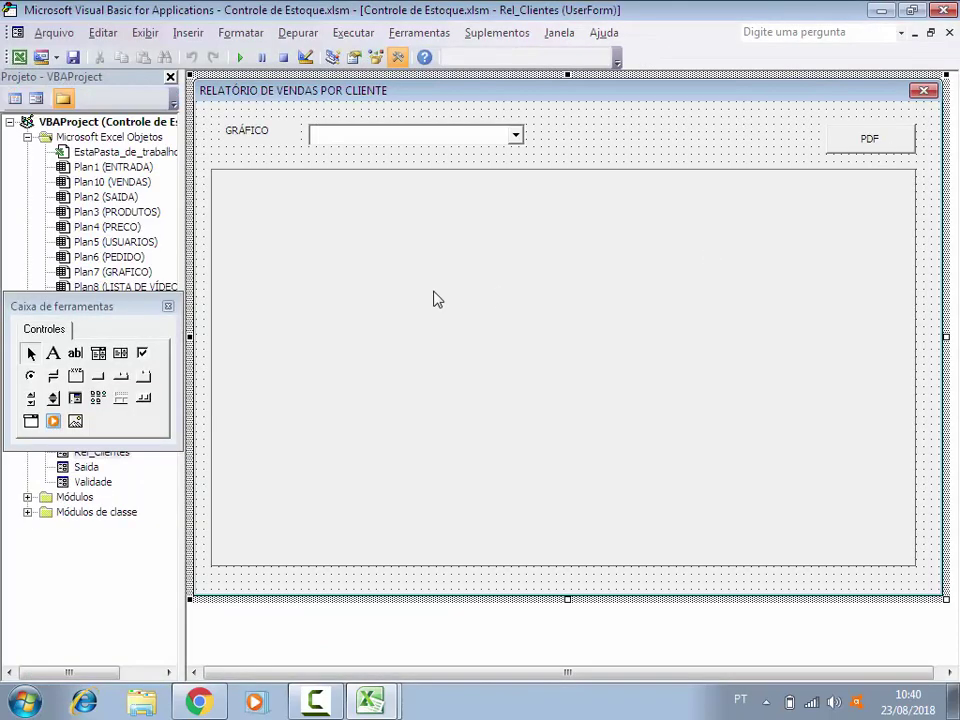
Step: Set Image1's PictureSizeMode to 1 - fmPictureSizeModeStretch in its properties
right_click(435, 298)
click(531, 400)
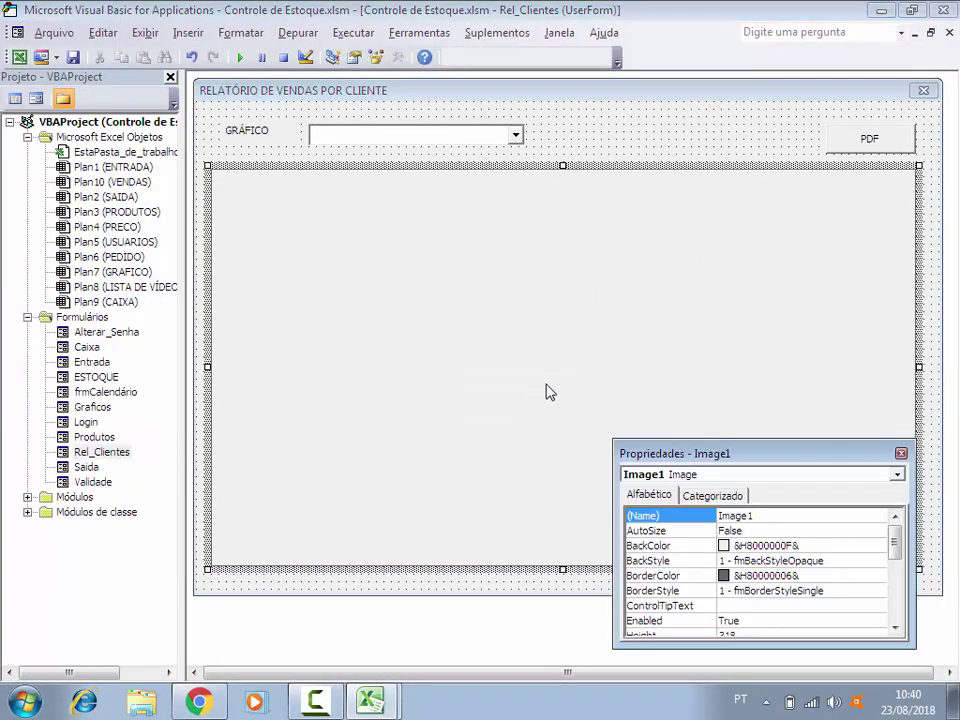
drag(761, 460, 732, 349)
click(640, 483)
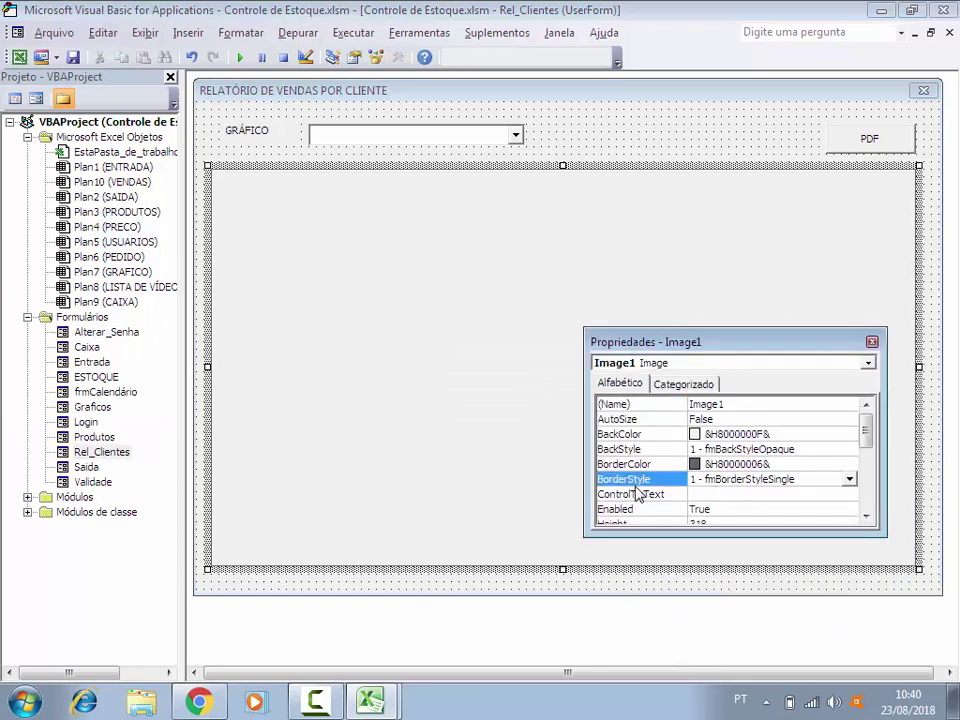
scroll(636, 492, down, 4)
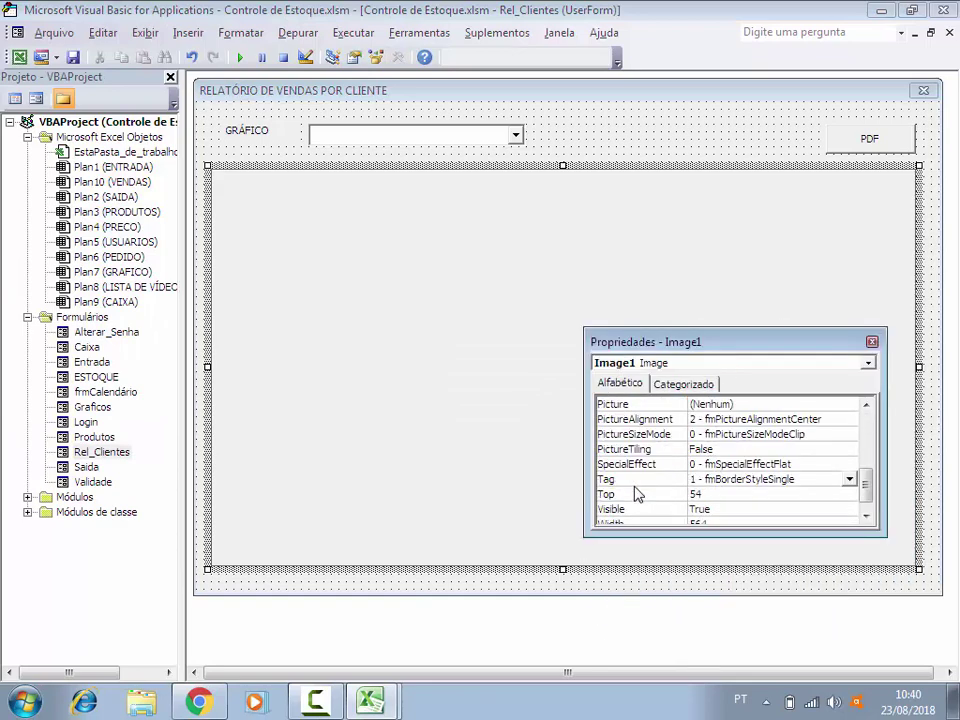
click(652, 434)
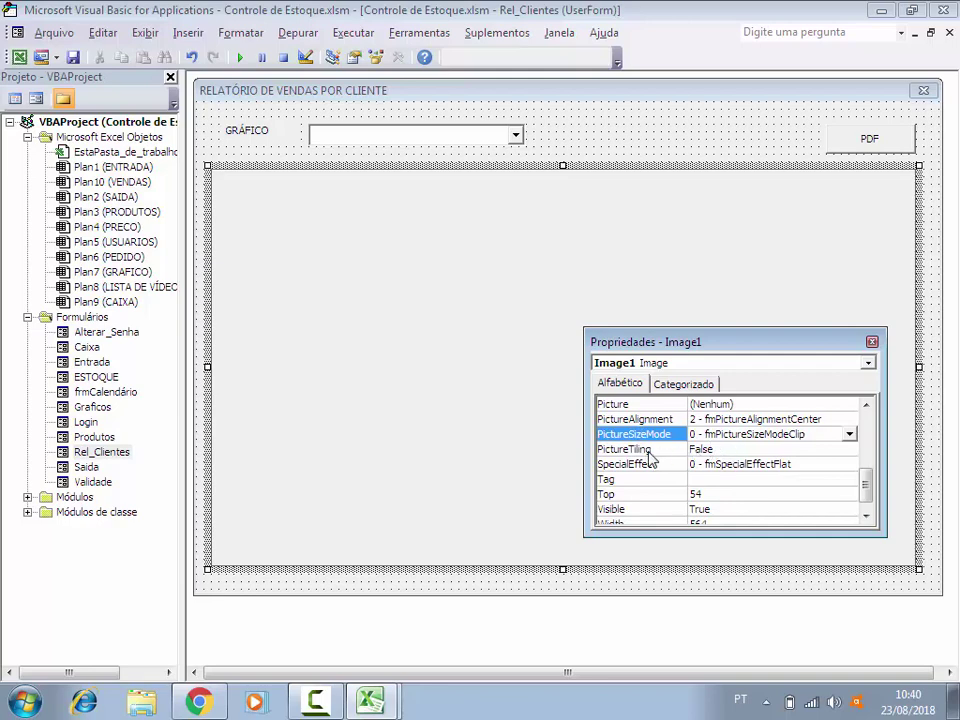
click(850, 436)
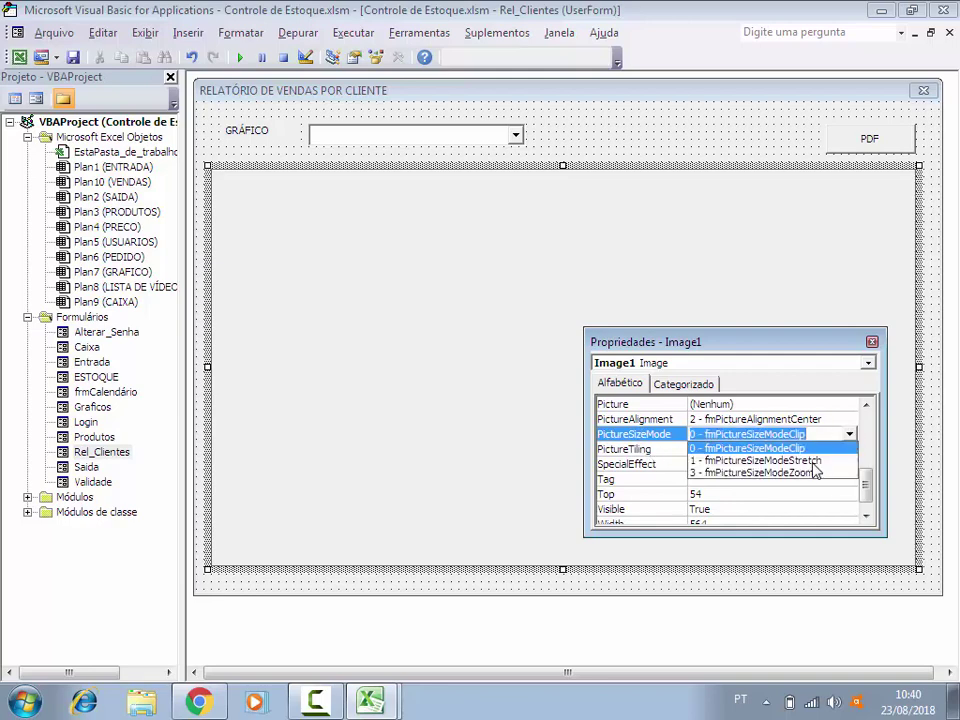
click(814, 461)
click(553, 160)
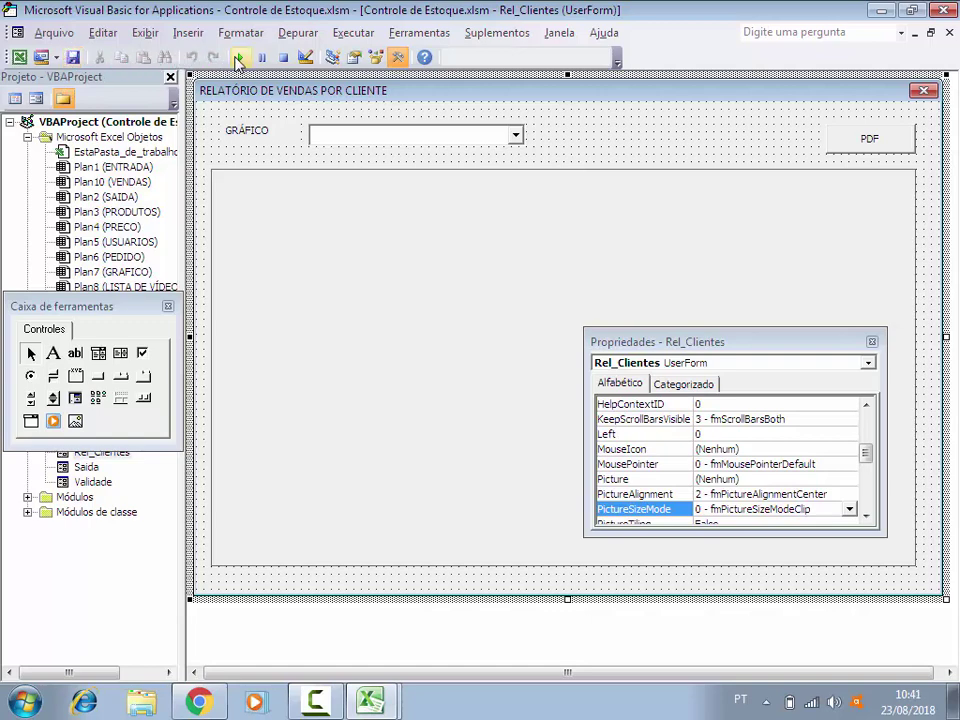
click(240, 57)
click(427, 141)
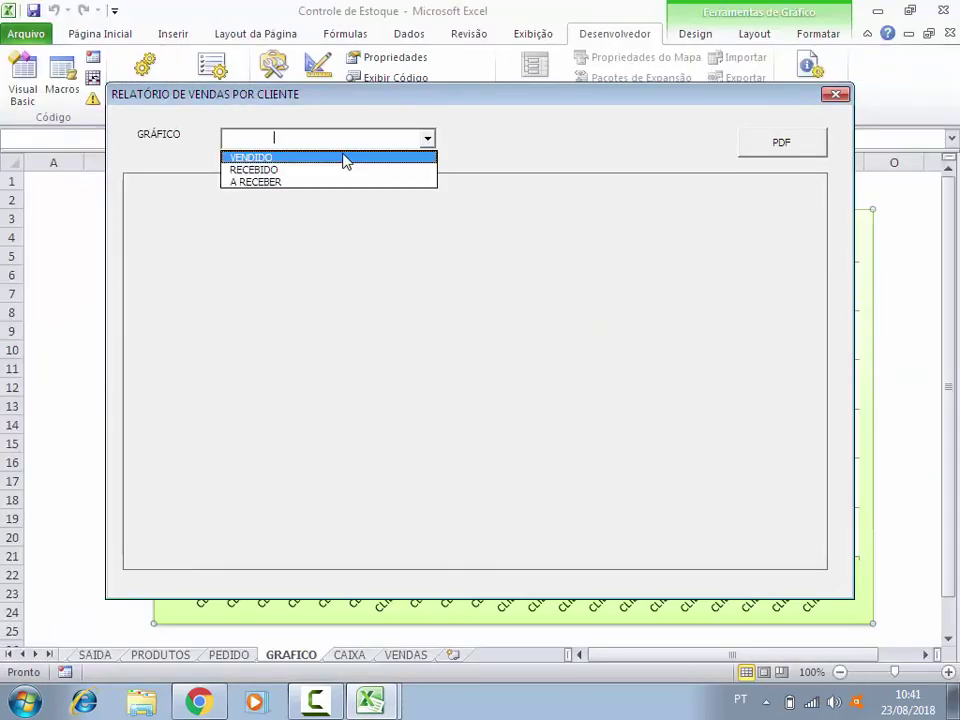
click(344, 159)
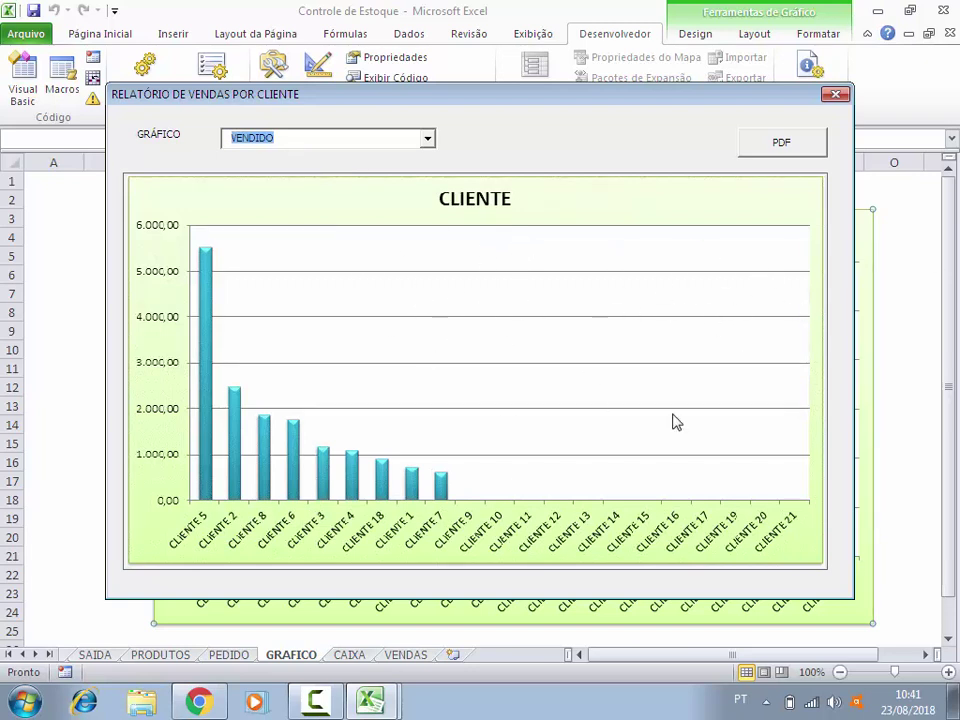
click(835, 94)
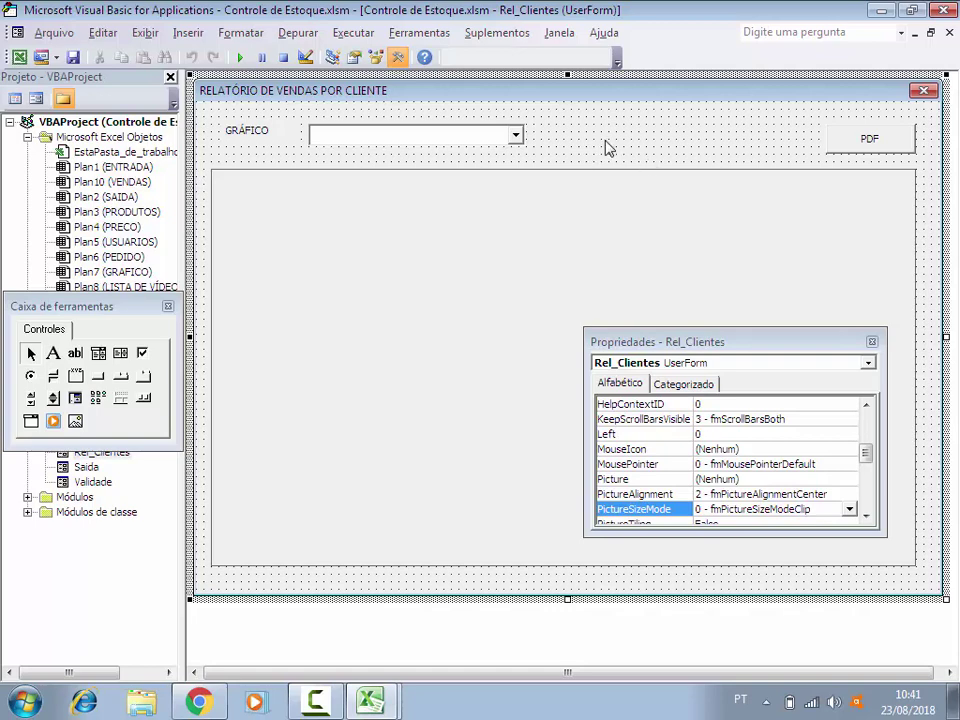
Step: Delete the stray commented 'End Sub line in the form's code, then go back to Excel
double_click(604, 195)
scroll(425, 446, down, 3)
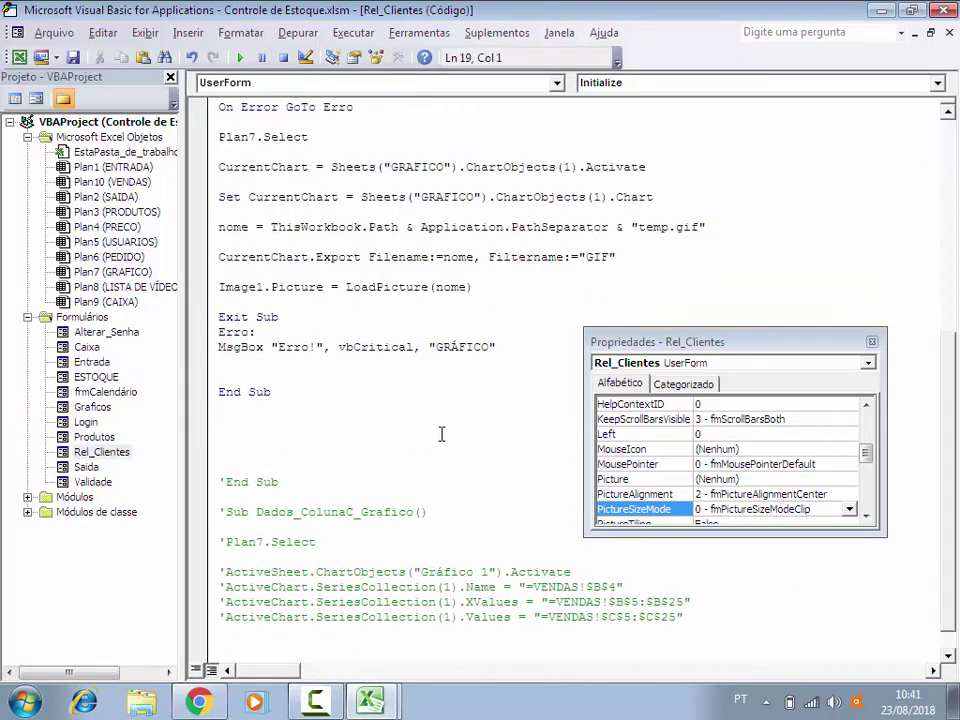
scroll(458, 421, down, 1)
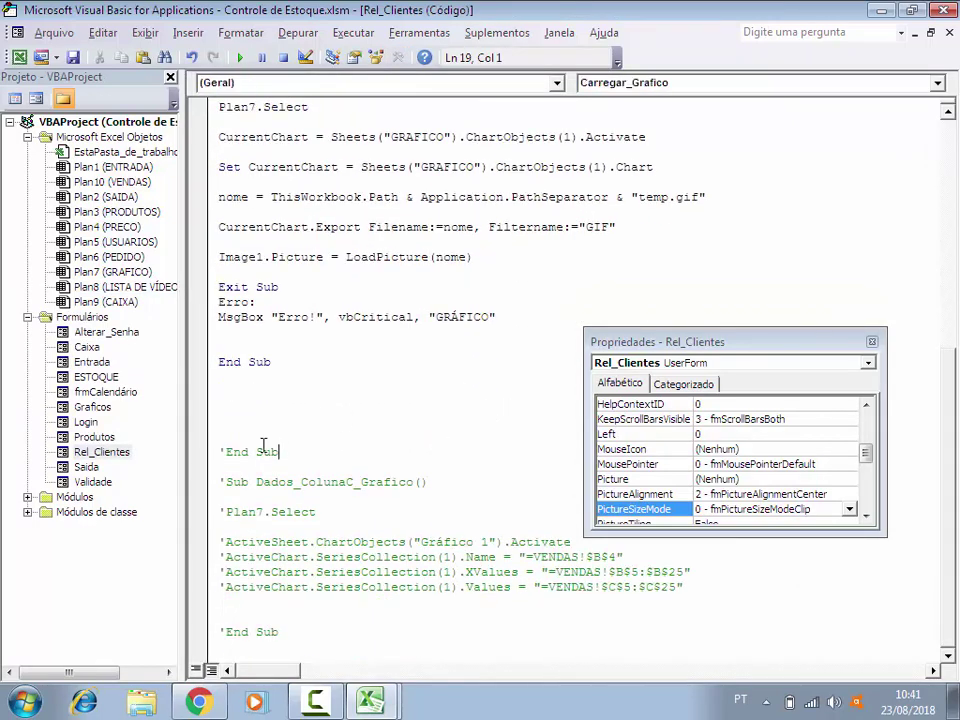
drag(279, 451, 216, 452)
key(Delete)
key(Up)
key(Up)
key(Up)
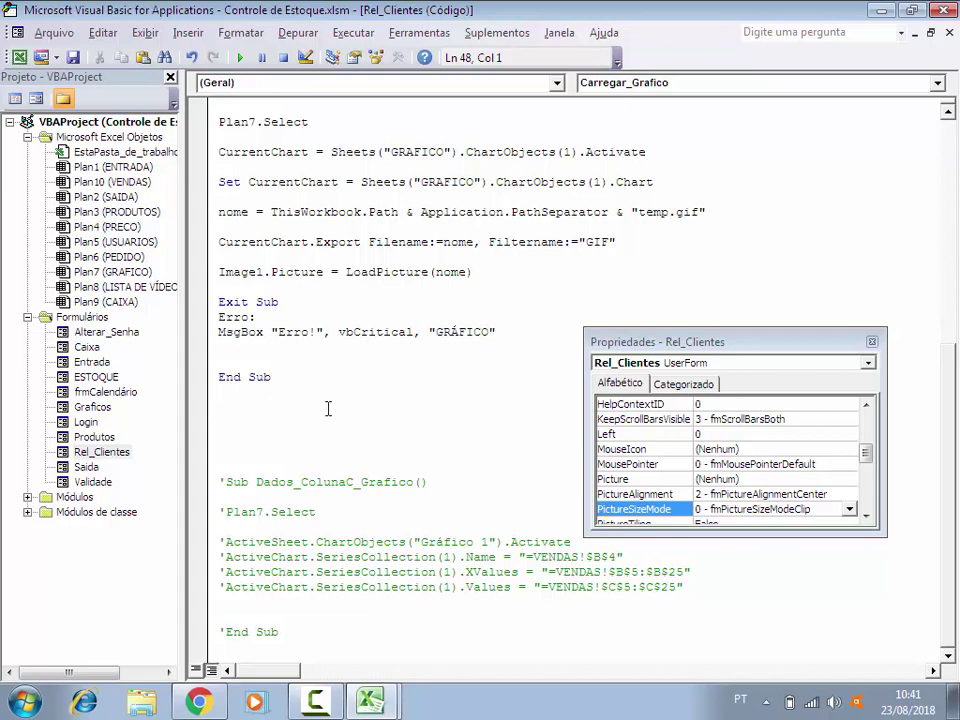
click(19, 57)
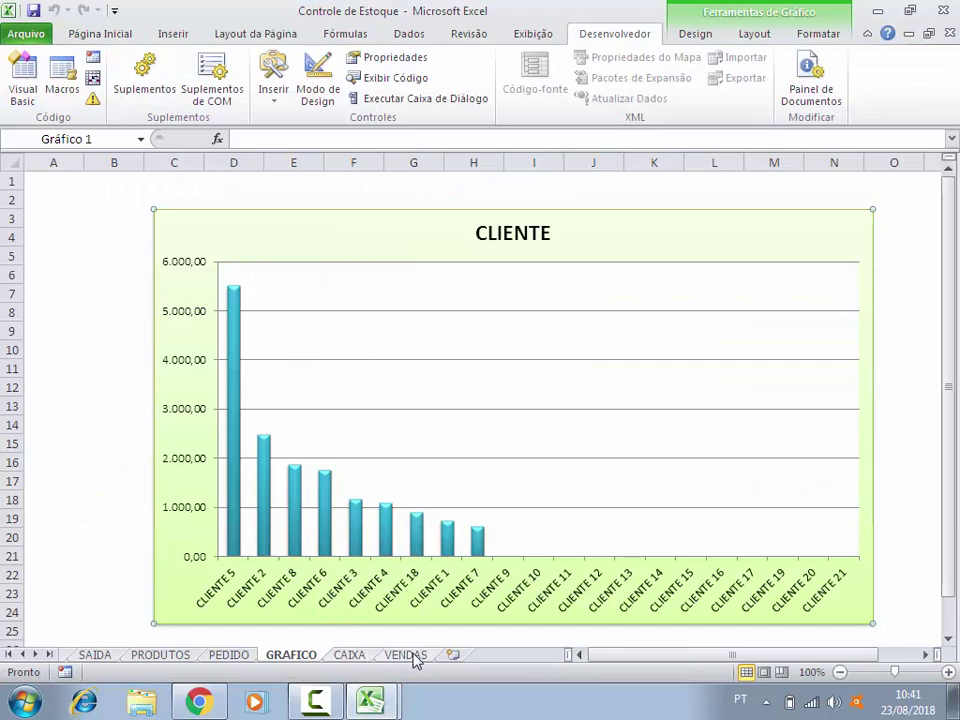
Step: Inspect the VENDIDO header in cell C4 of the VENDAS sheet, then return to the VBA editor
click(415, 656)
click(390, 256)
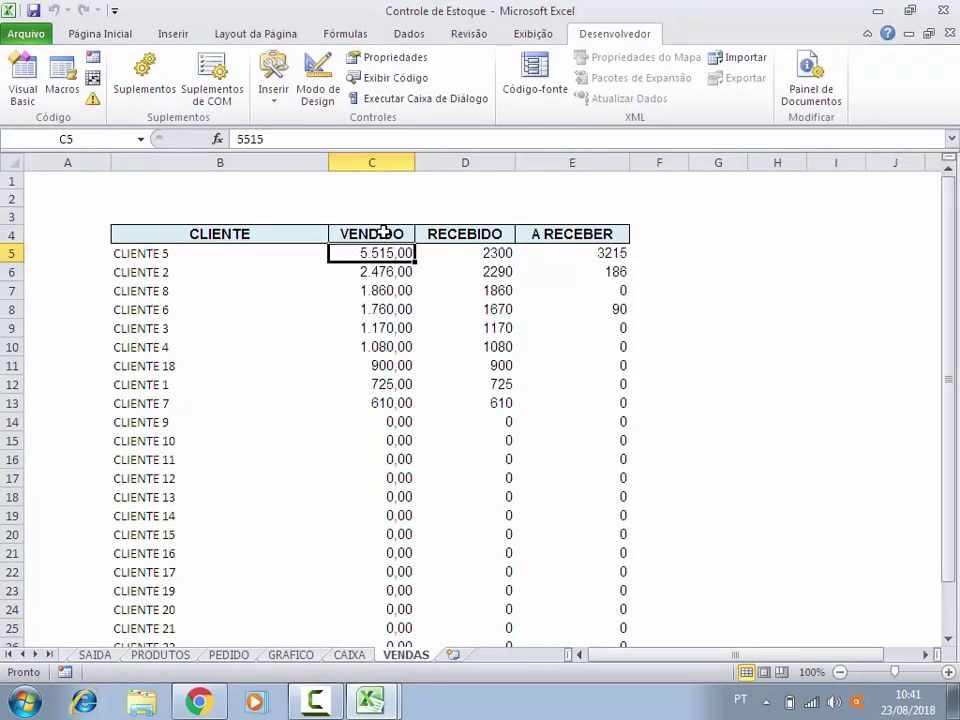
click(383, 232)
click(398, 256)
click(386, 236)
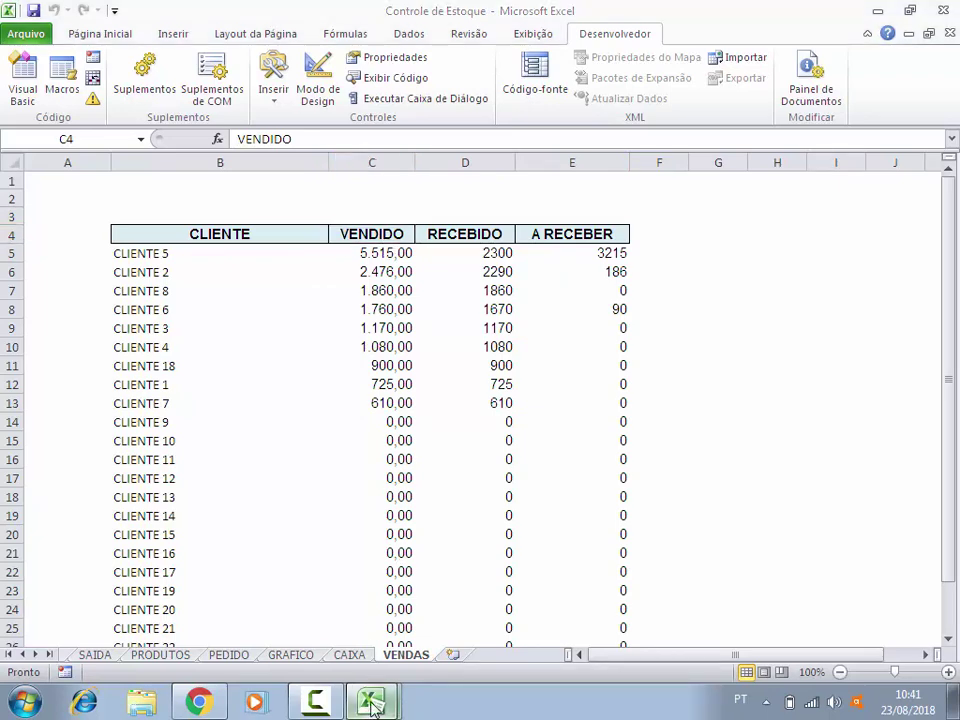
mouse_move(370, 700)
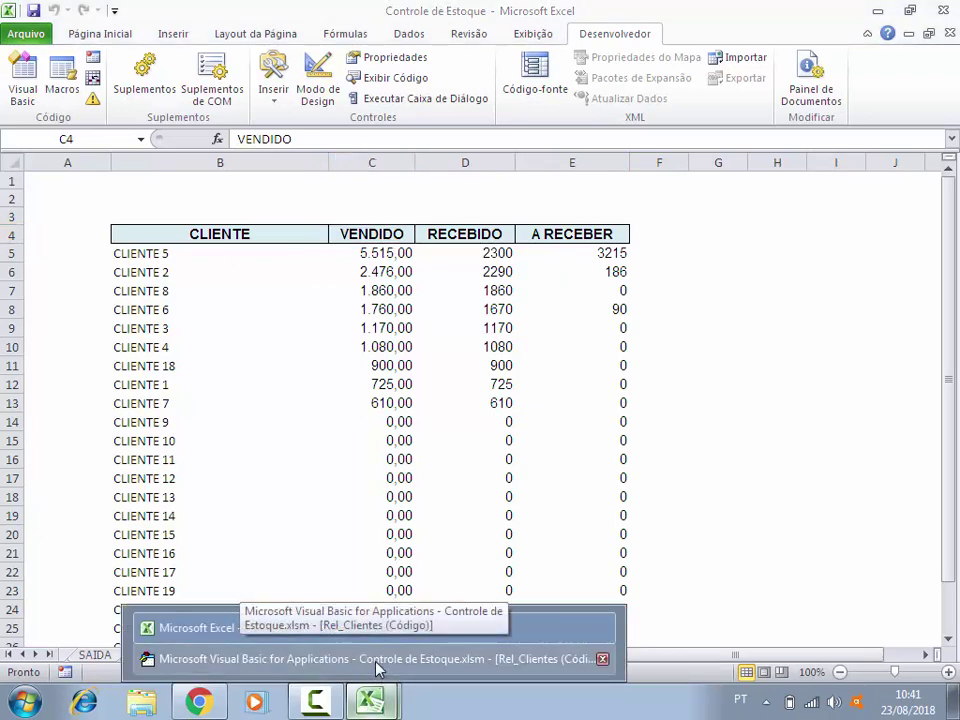
click(424, 660)
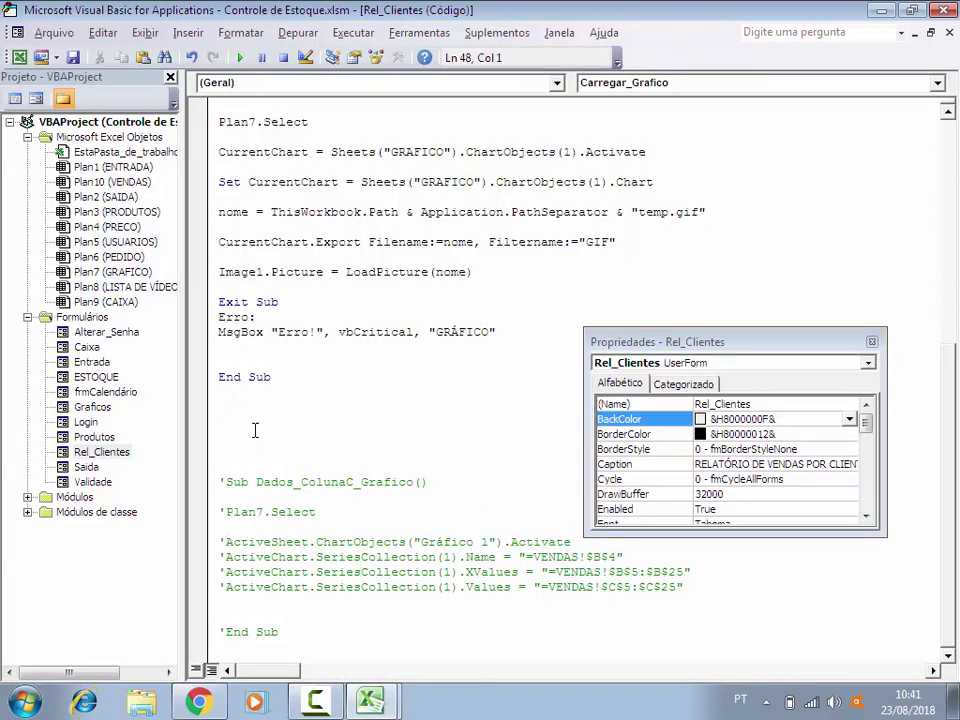
Step: Create Sub Dados_ColunaC_Grafico() with its End Sub below Carregar_Grafico
text(Sub )
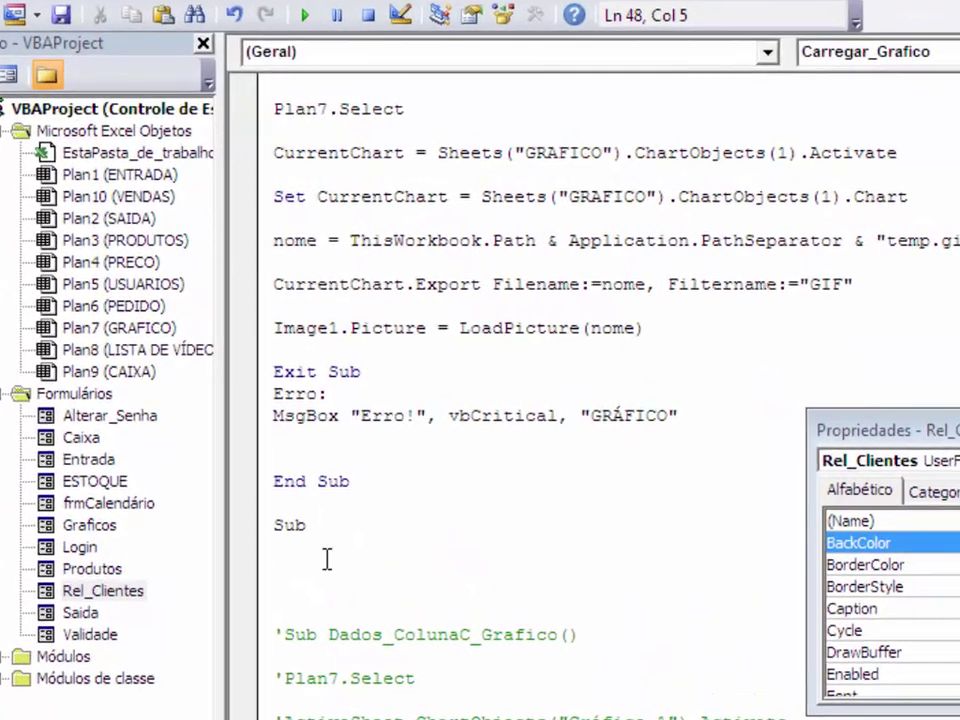
text(Dados)
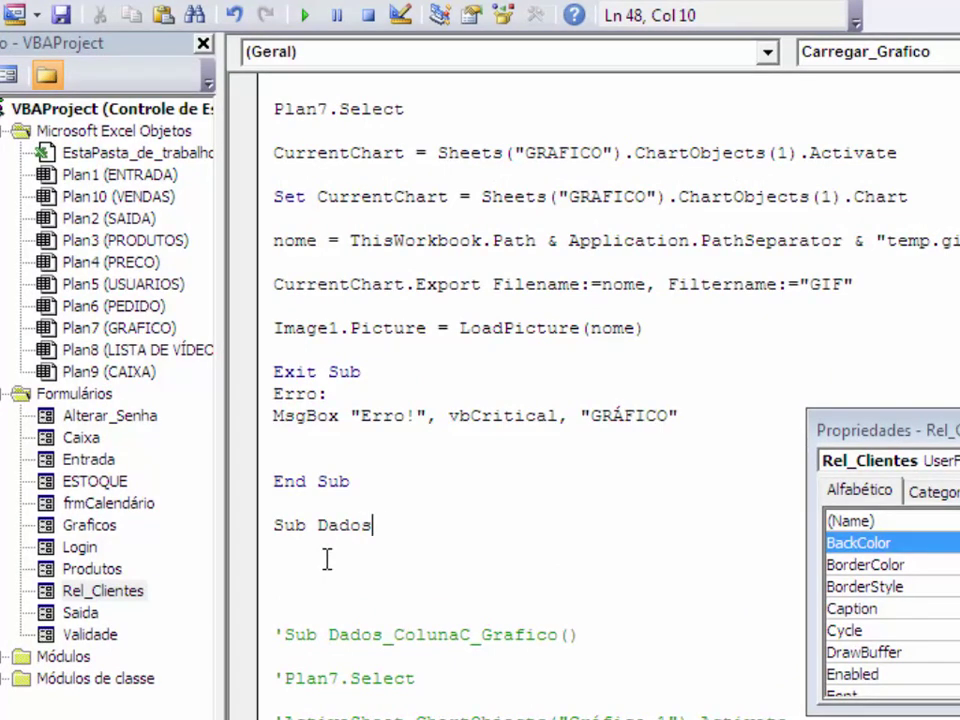
text(_Coluna)
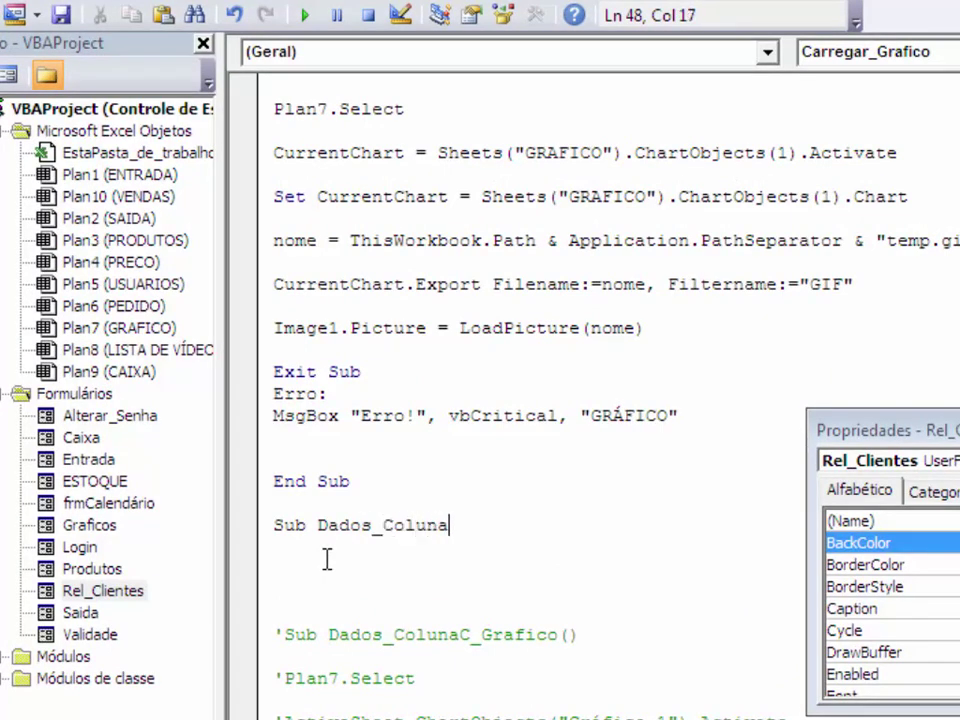
text(C_)
text(Grafico)
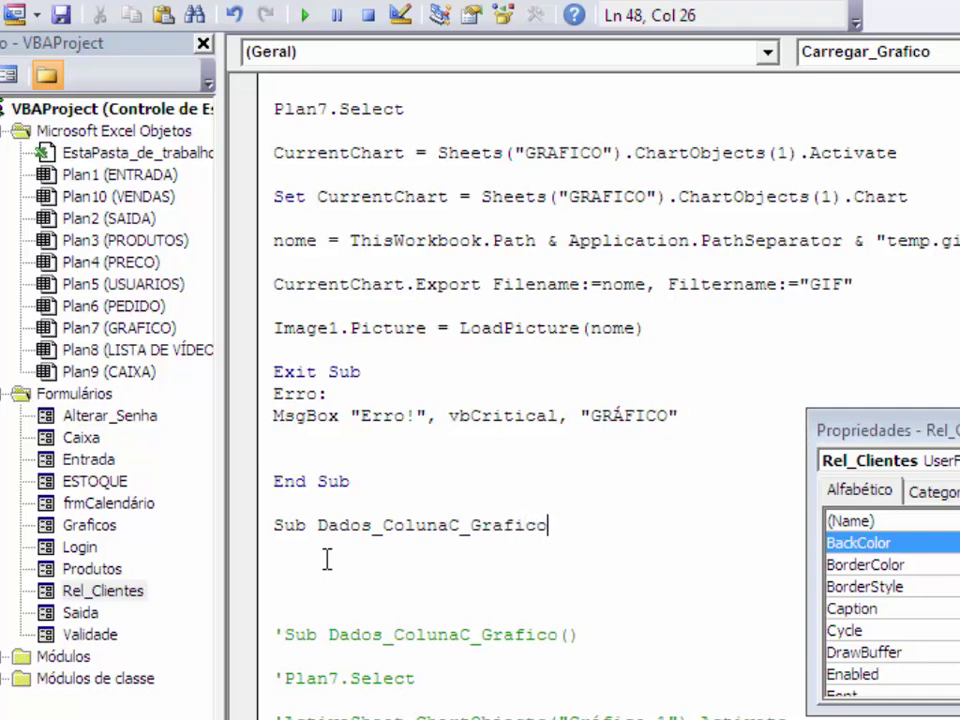
key(Return)
key(Return)
key(Return)
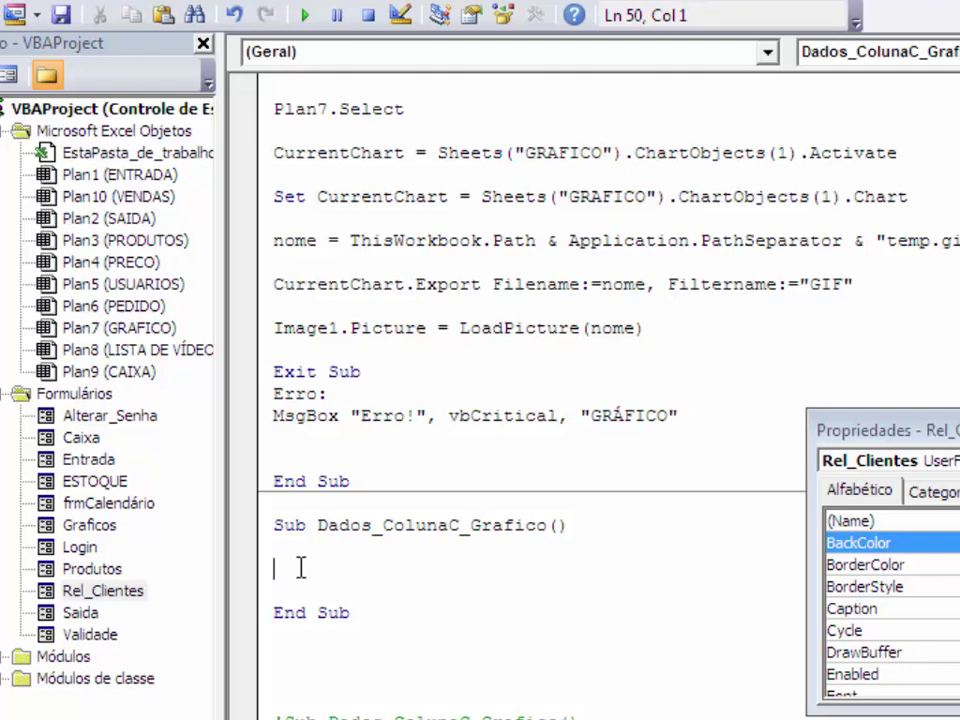
scroll(308, 566, down, 1)
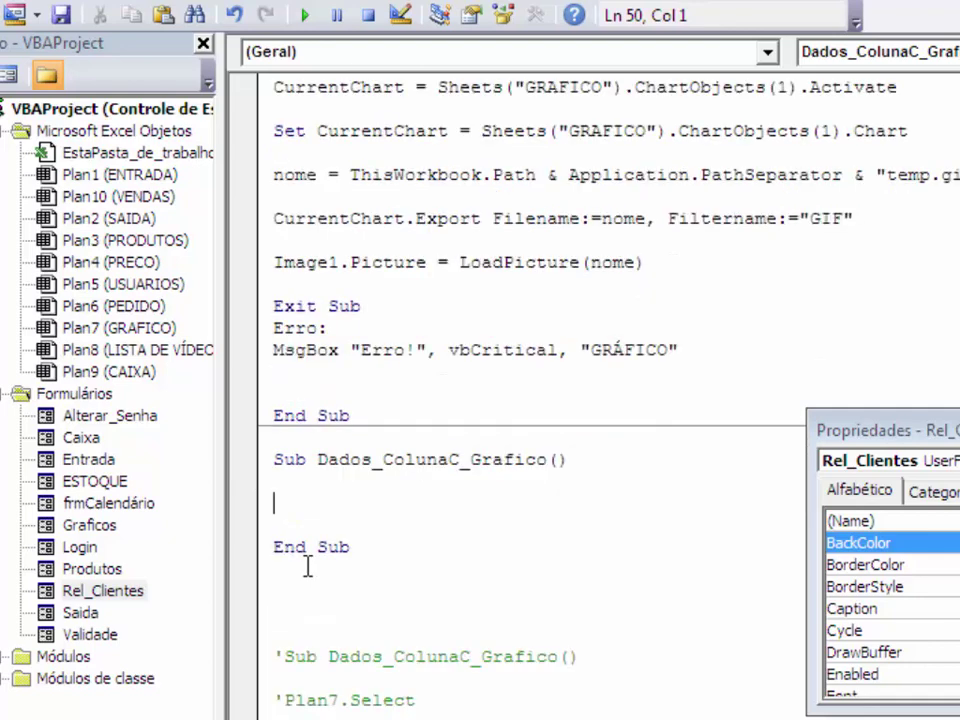
scroll(312, 590, down, 1)
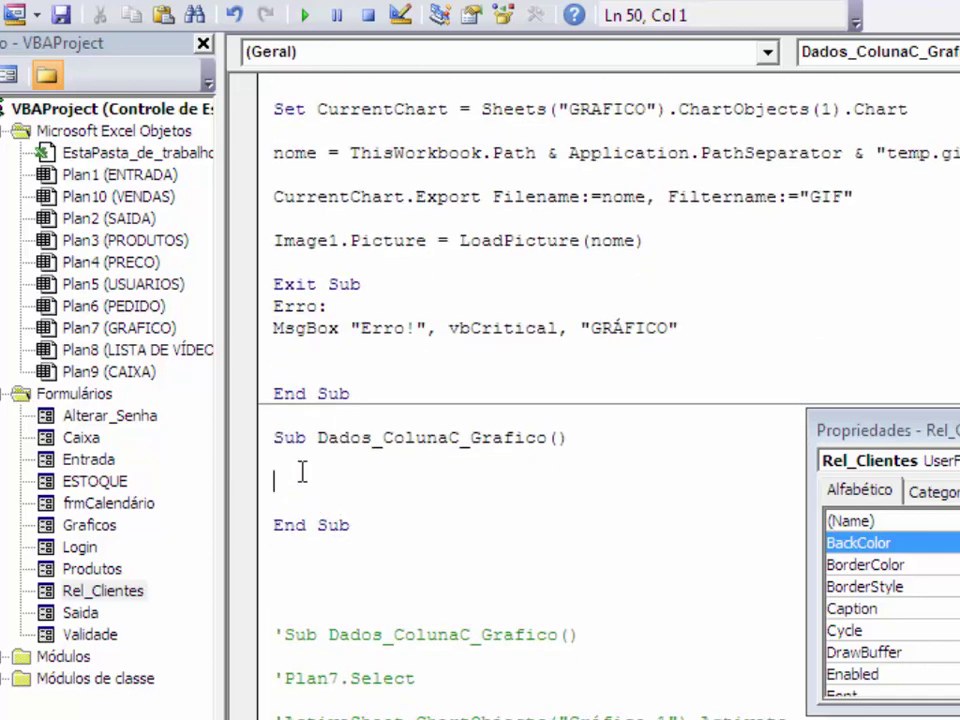
scroll(336, 499, up, 3)
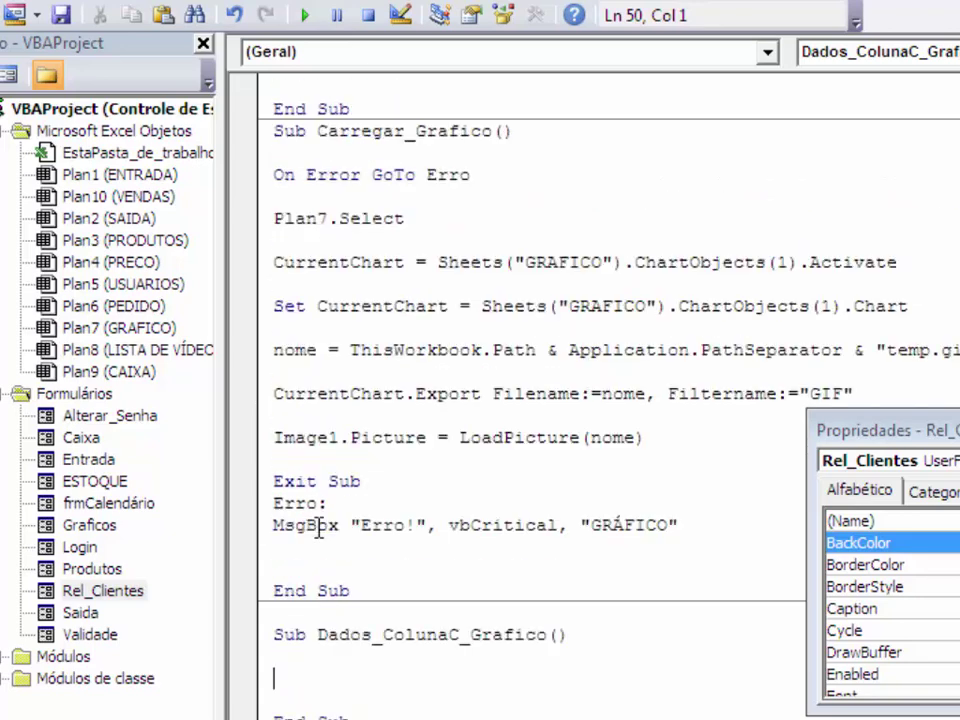
scroll(319, 527, up, 1)
mouse_move(699, 589)
mouse_down()
mouse_move(284, 556)
mouse_move(273, 547)
mouse_up()
scroll(508, 634, down, 1)
scroll(450, 636, down, 1)
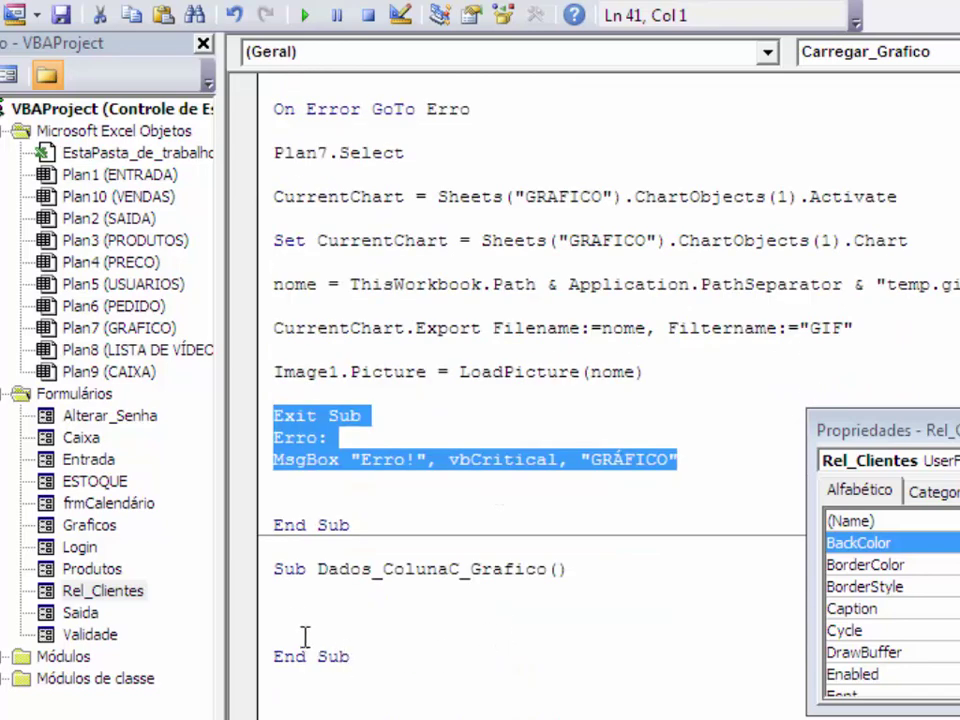
Step: Add Plan7.Select and begin Activesheet.ChartObjects(" inside the new sub
click(304, 589)
key(Return)
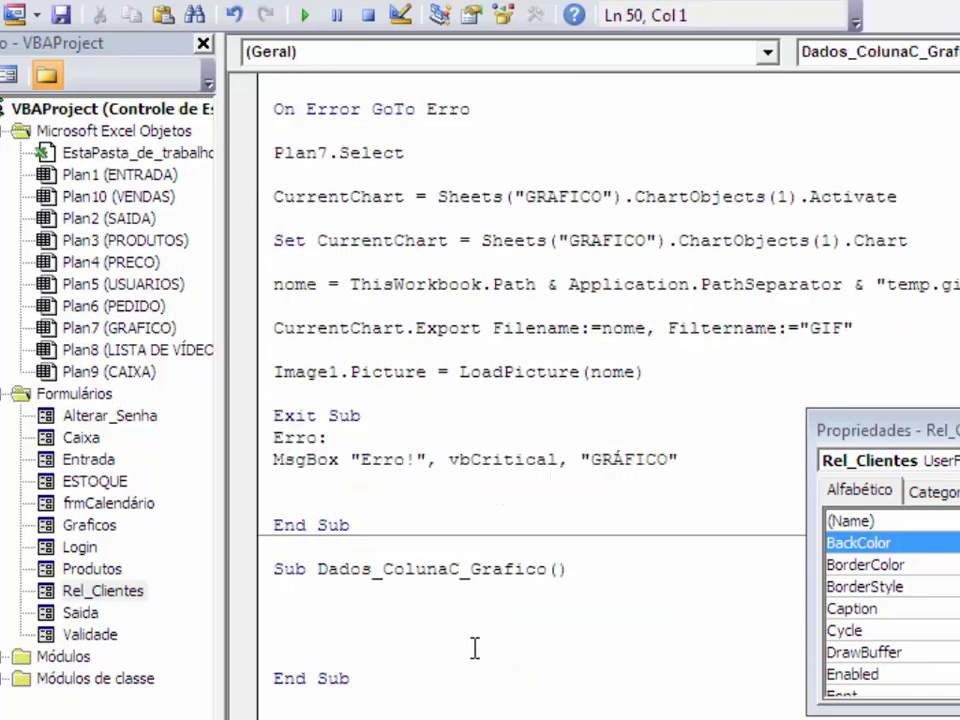
text(Plan7.)
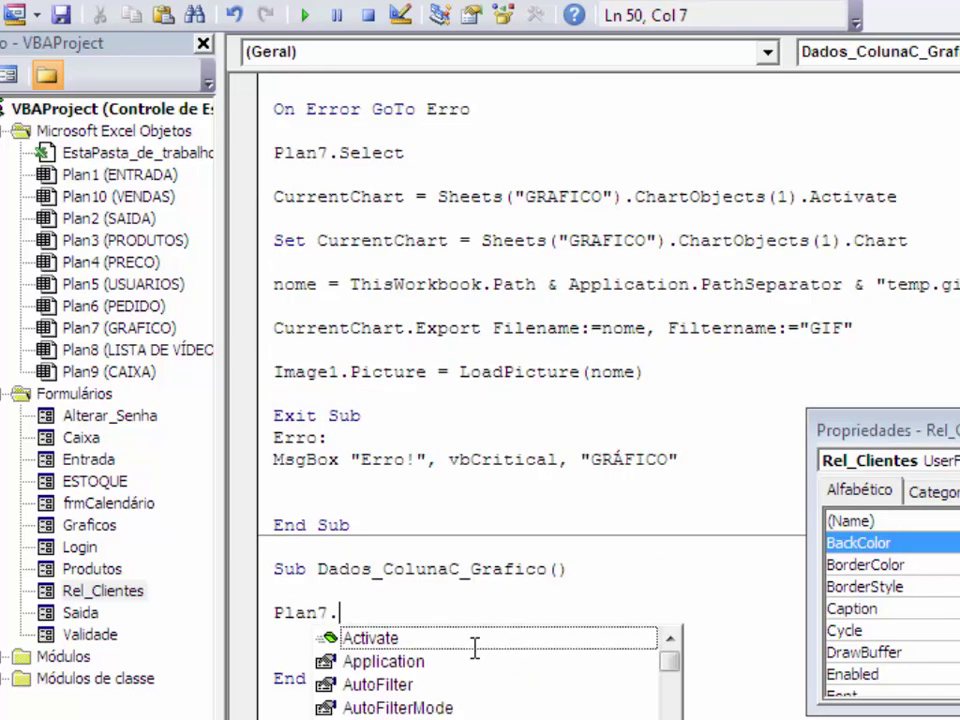
text(se)
key(Return)
key(Return)
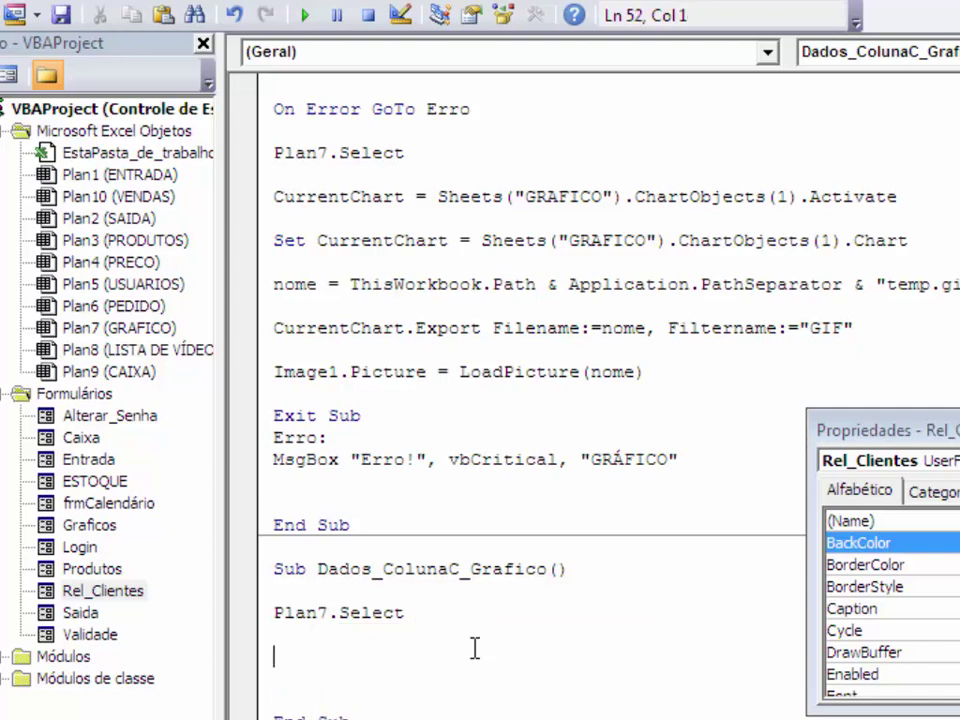
scroll(473, 647, down, 3)
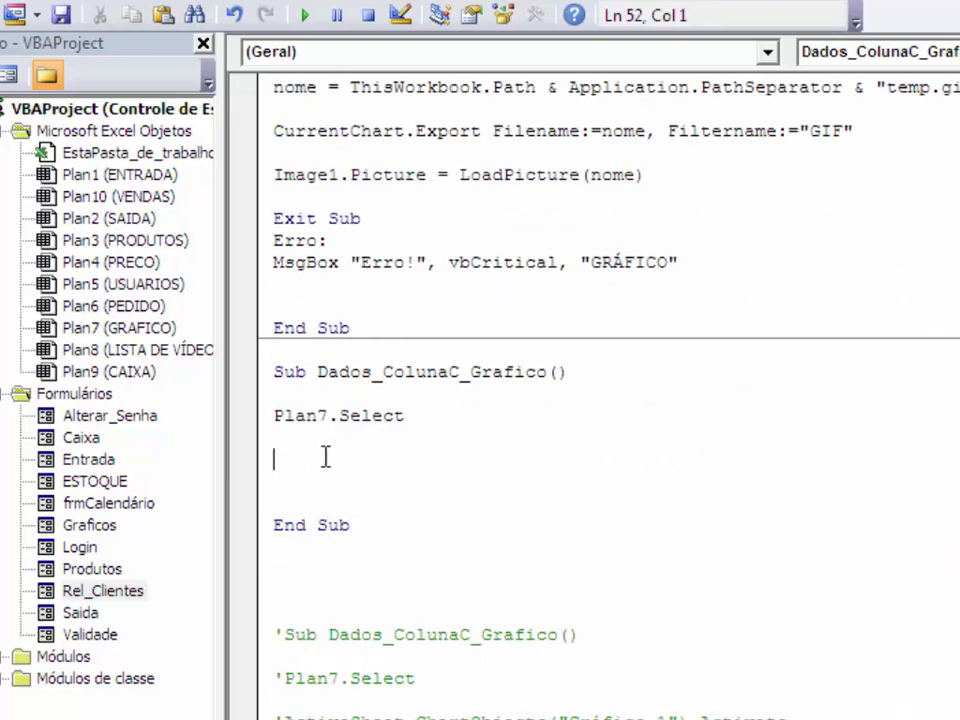
text(Ac)
text(tivesheet)
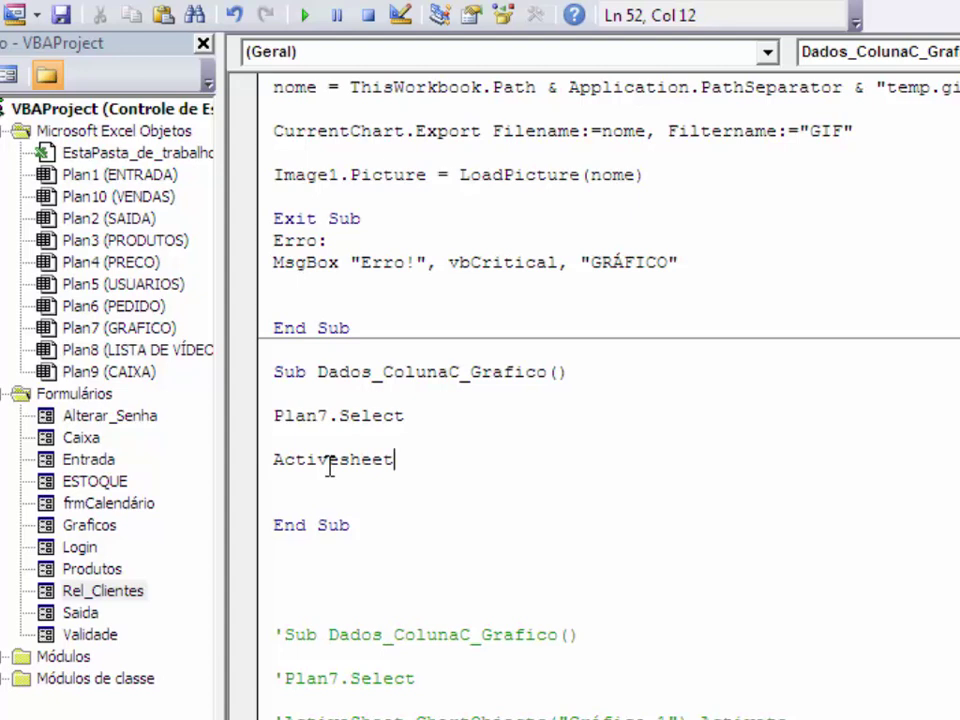
text(.Chart)
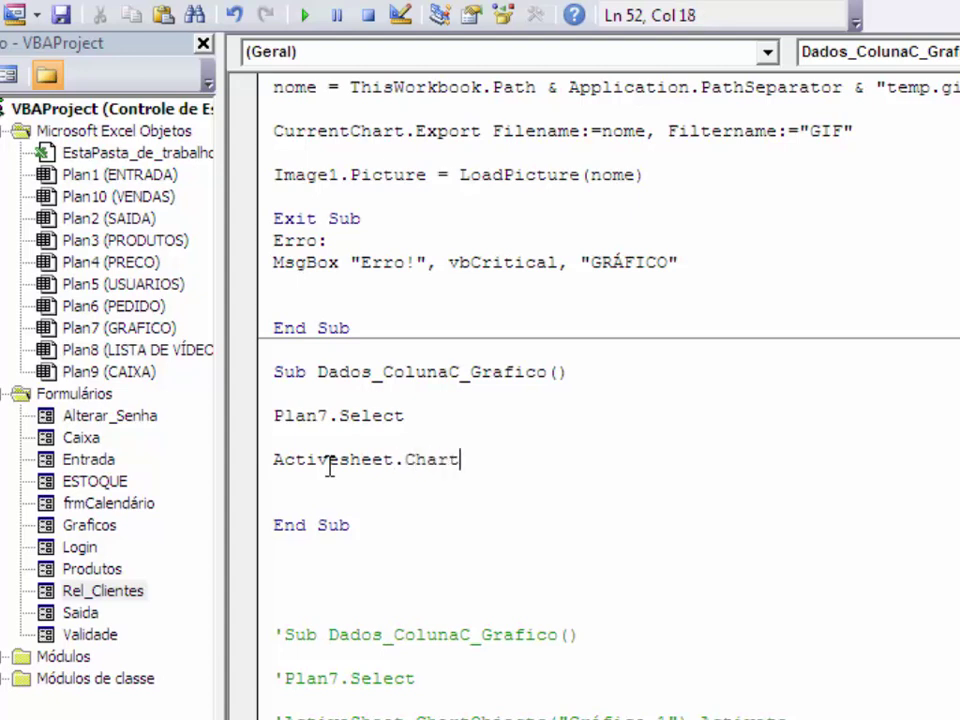
text(Obje)
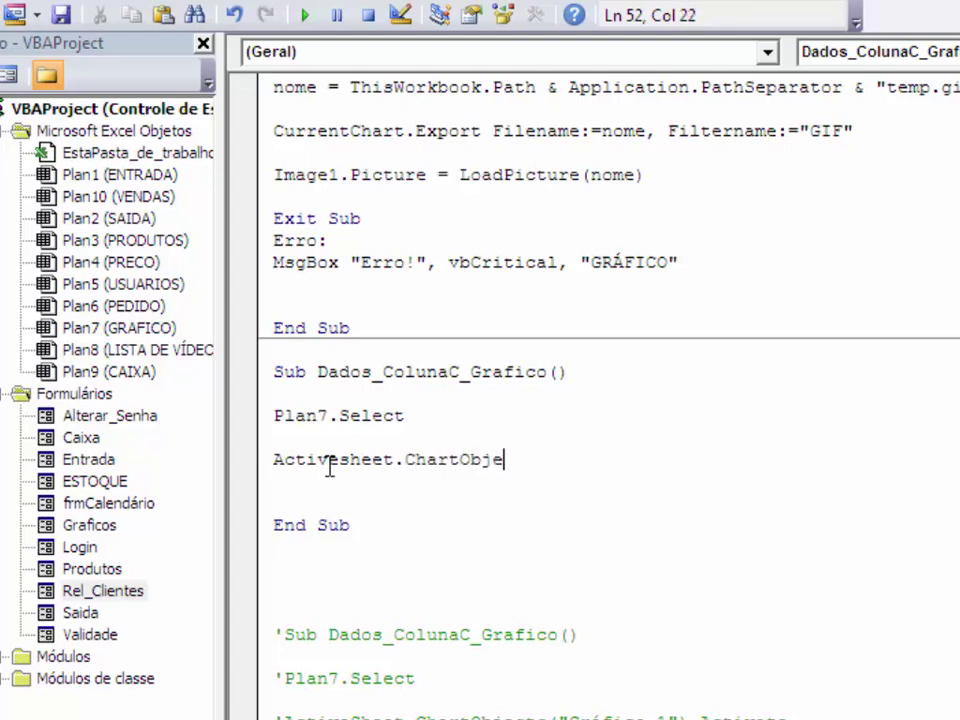
text(cts)
text(()
text(")
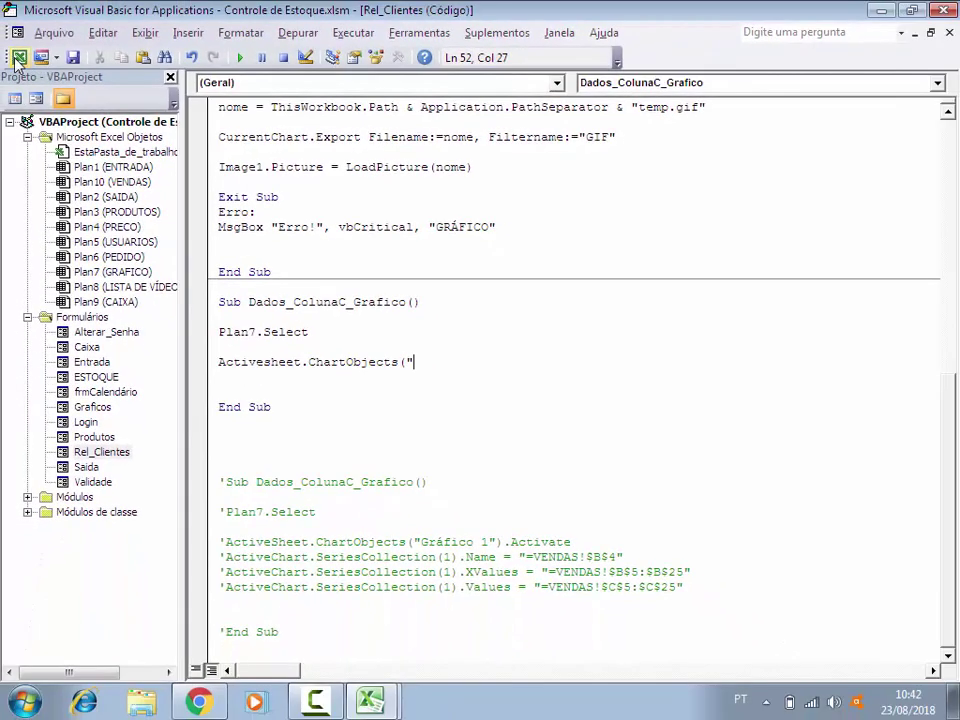
Step: On the GRAFICO sheet, confirm the CLIENTE chart is named Gráfico 1, then return to the VBA editor
click(14, 55)
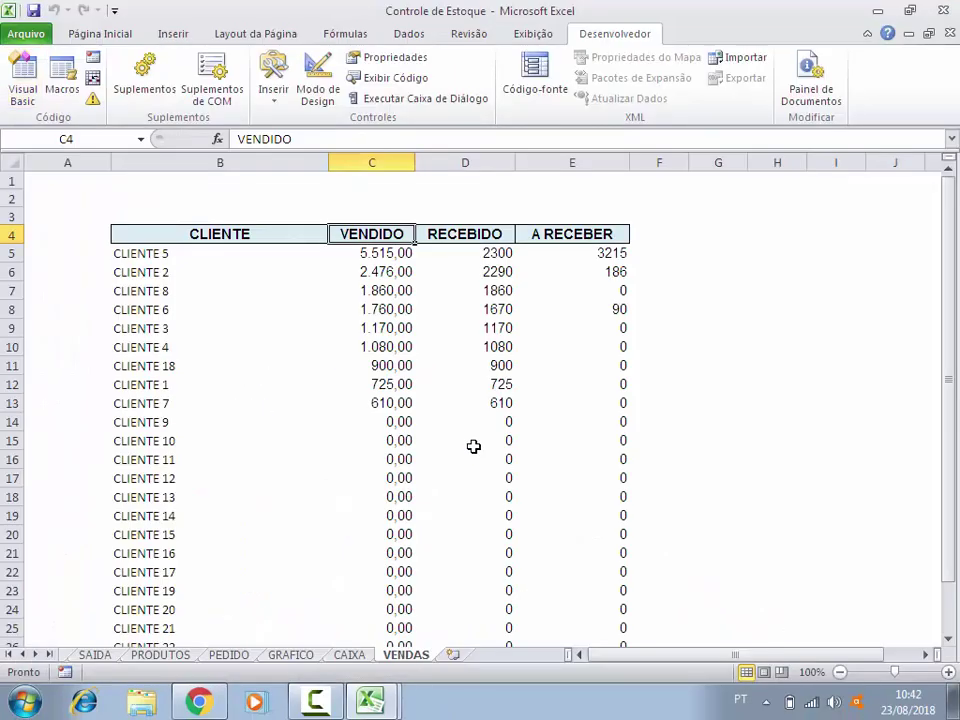
click(284, 657)
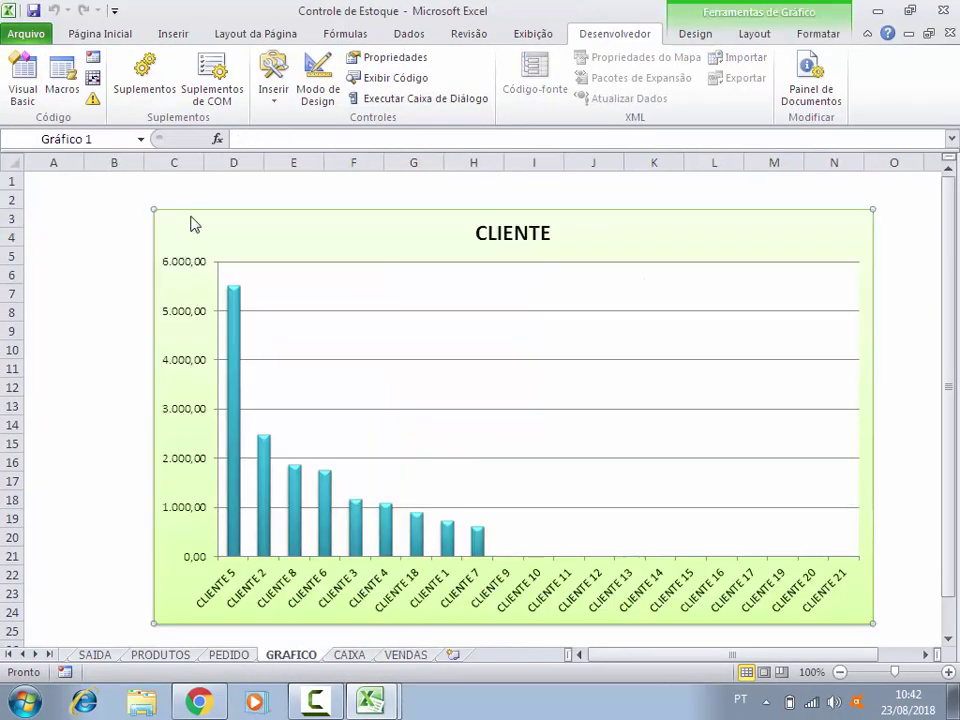
click(90, 139)
click(103, 201)
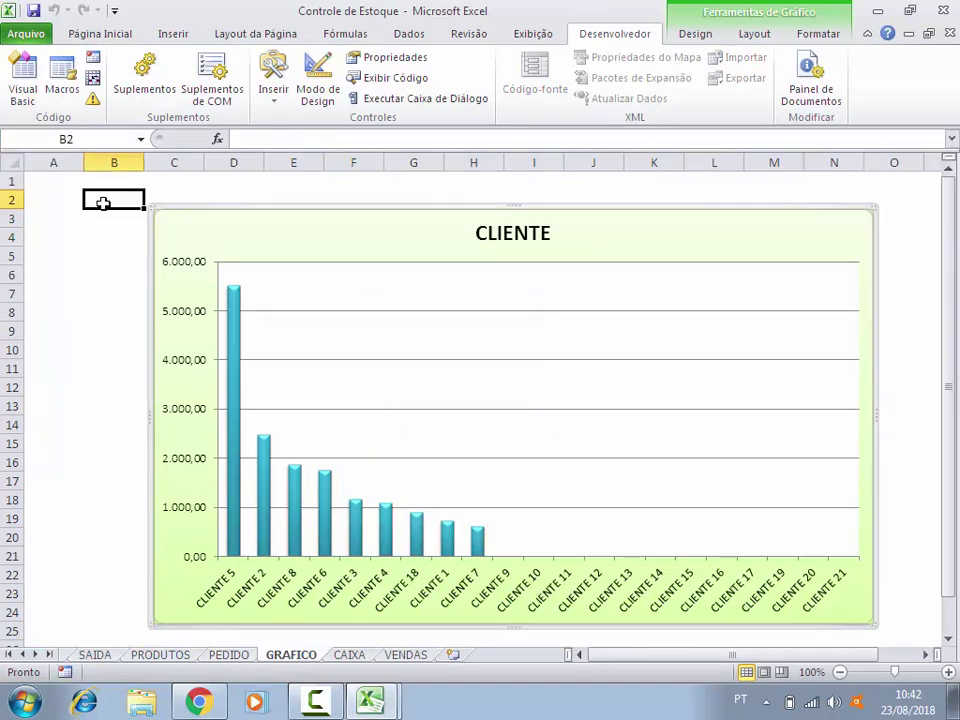
click(373, 700)
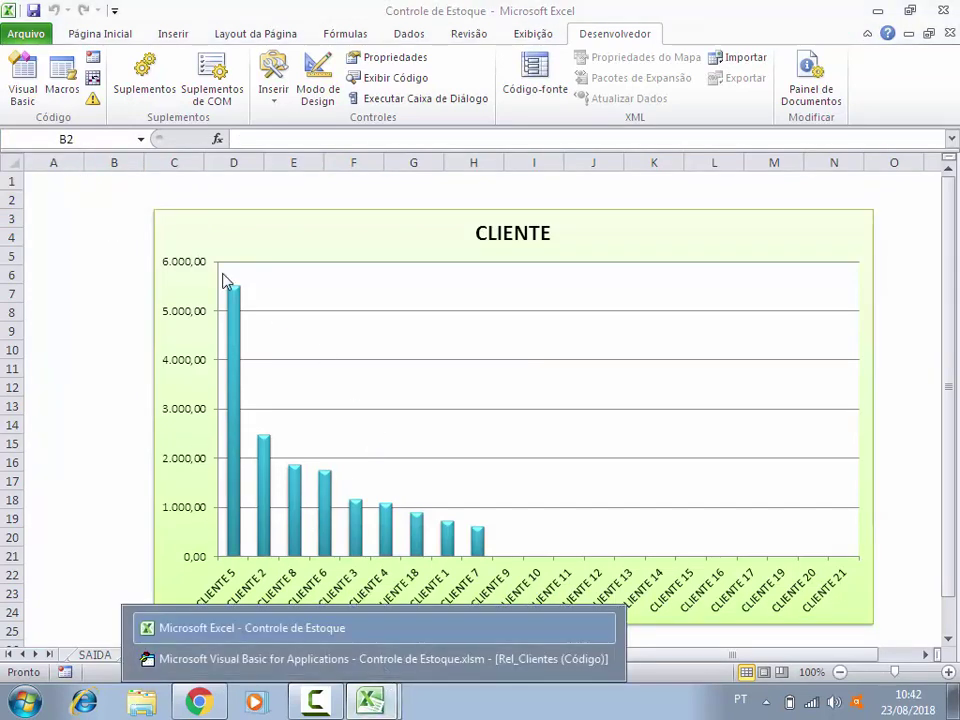
click(172, 228)
click(155, 220)
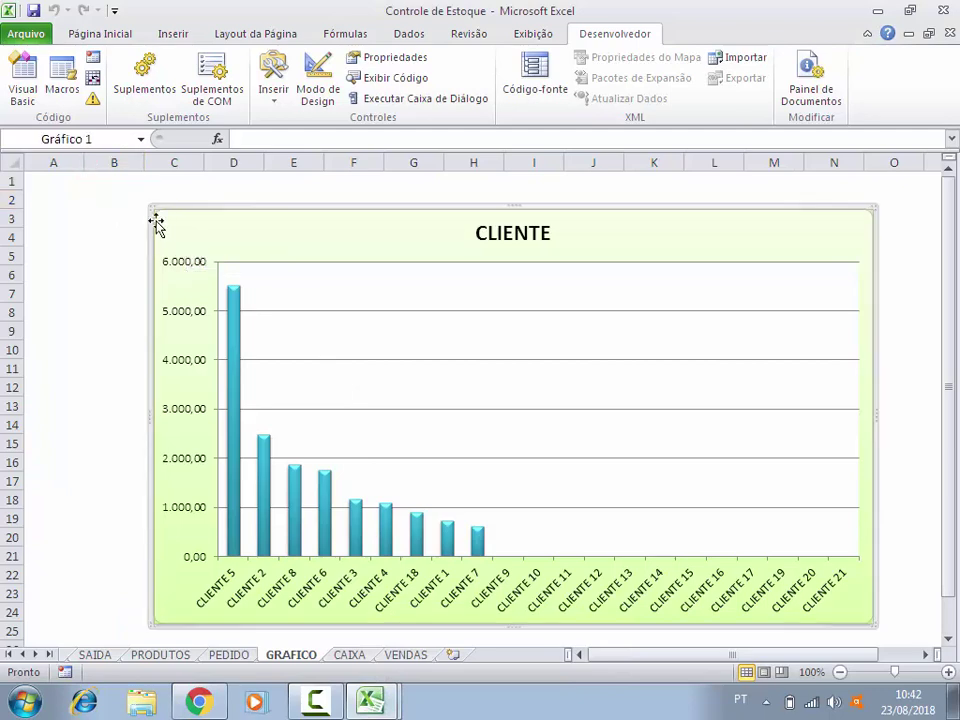
click(92, 141)
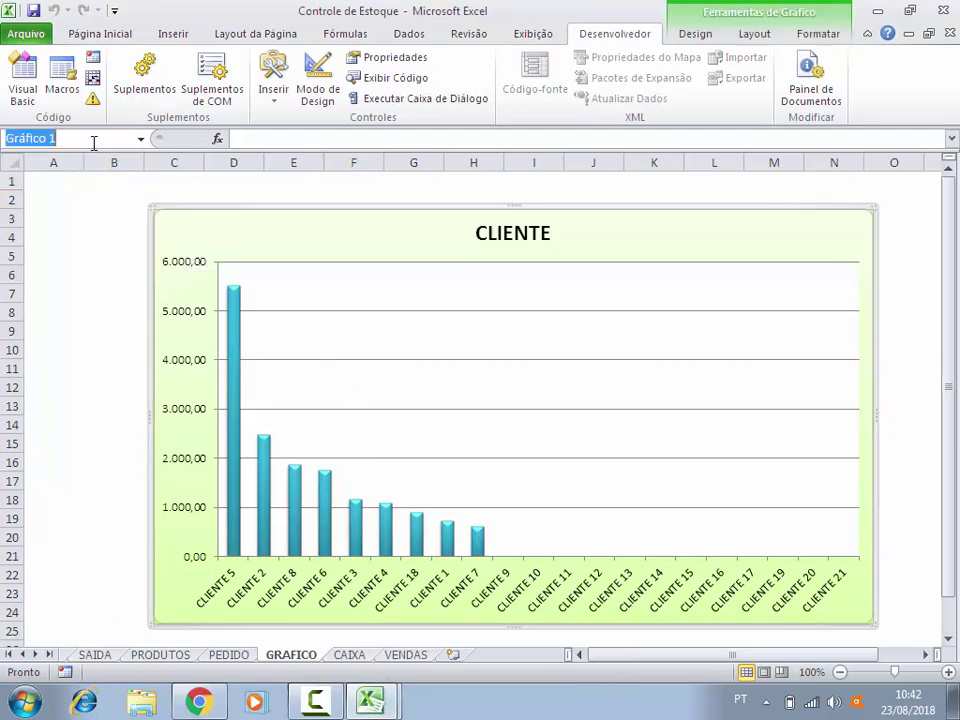
click(373, 690)
click(392, 658)
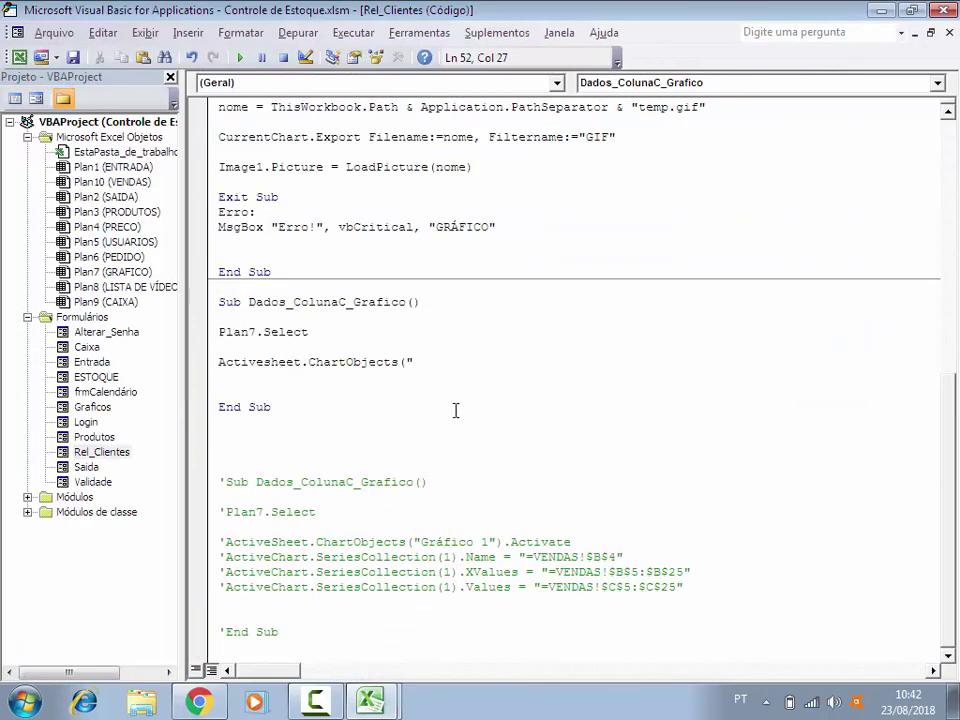
Step: Finish the ChartObjects("Gráfico 1").Activate line and add blank lines below it
text(Gráfico 1").)
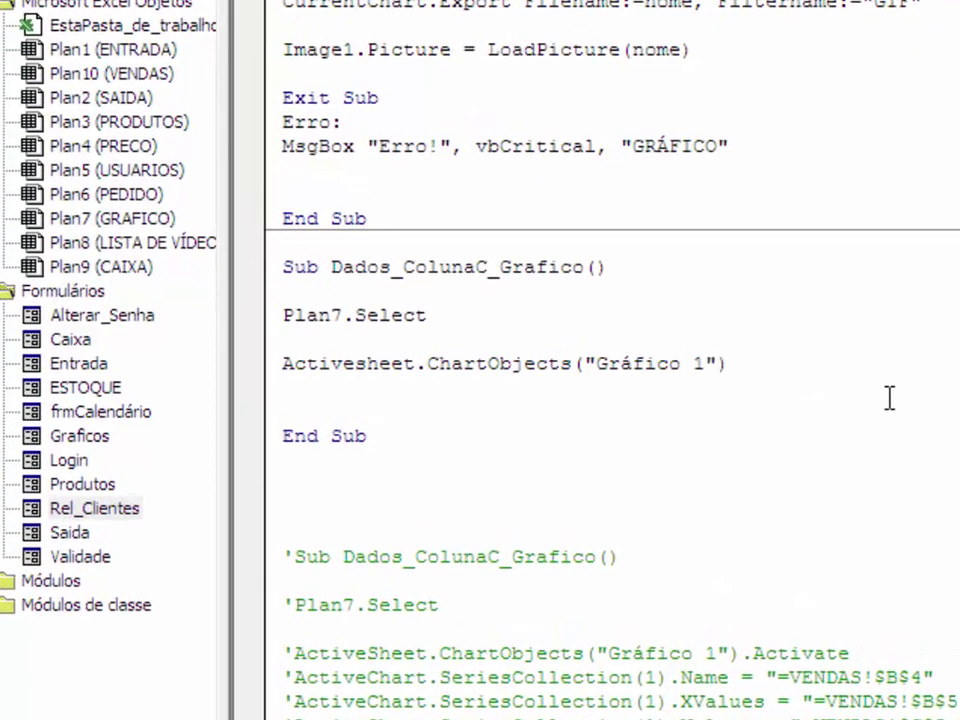
text(Ac)
text(tivate)
key(Return)
key(Return)
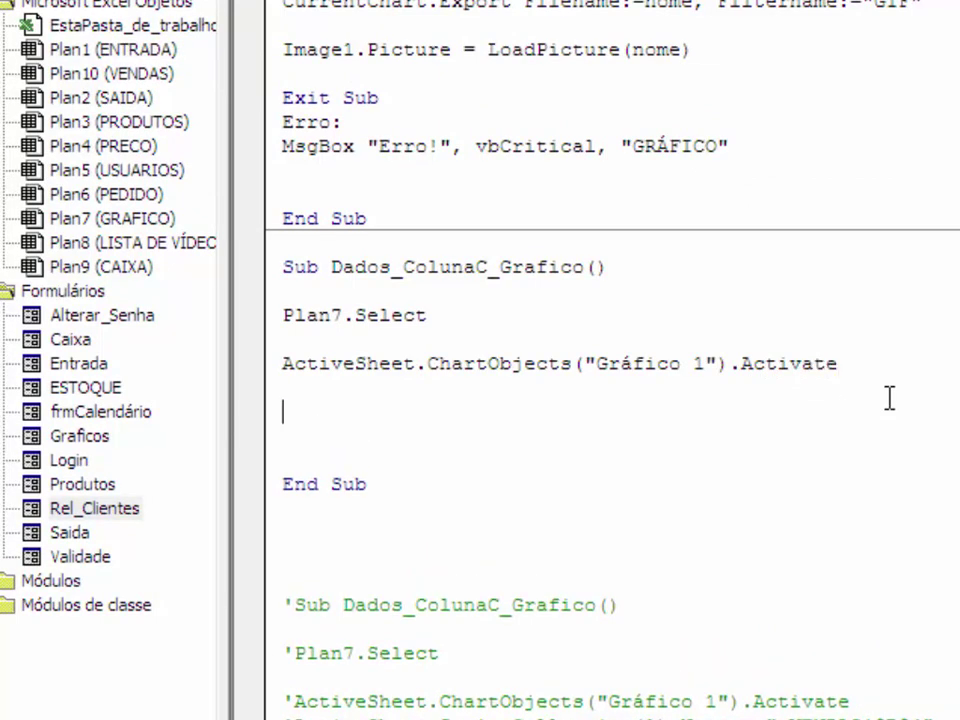
key(Return)
key(Return)
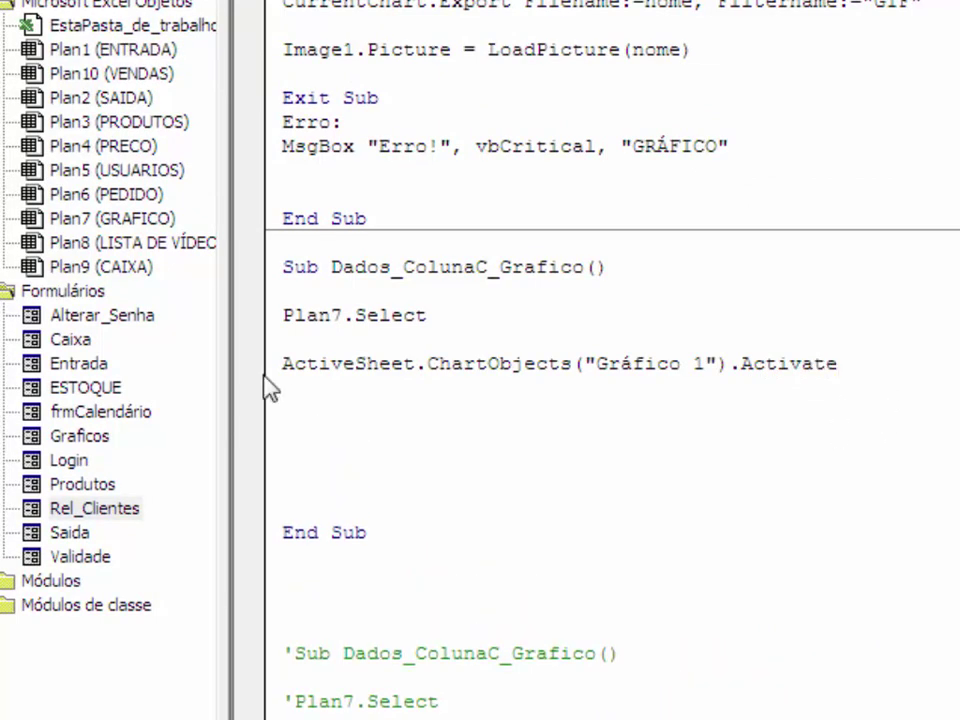
Step: On the next line, start ActiveChart.SeriesCollection(1).Name = "=VENDAS!$ using IntelliSense for SeriesCollection
click(322, 391)
text(Act)
text(ives)
text(h)
key(BackSpace)
key(BackSpace)
text(cha)
text(rt.)
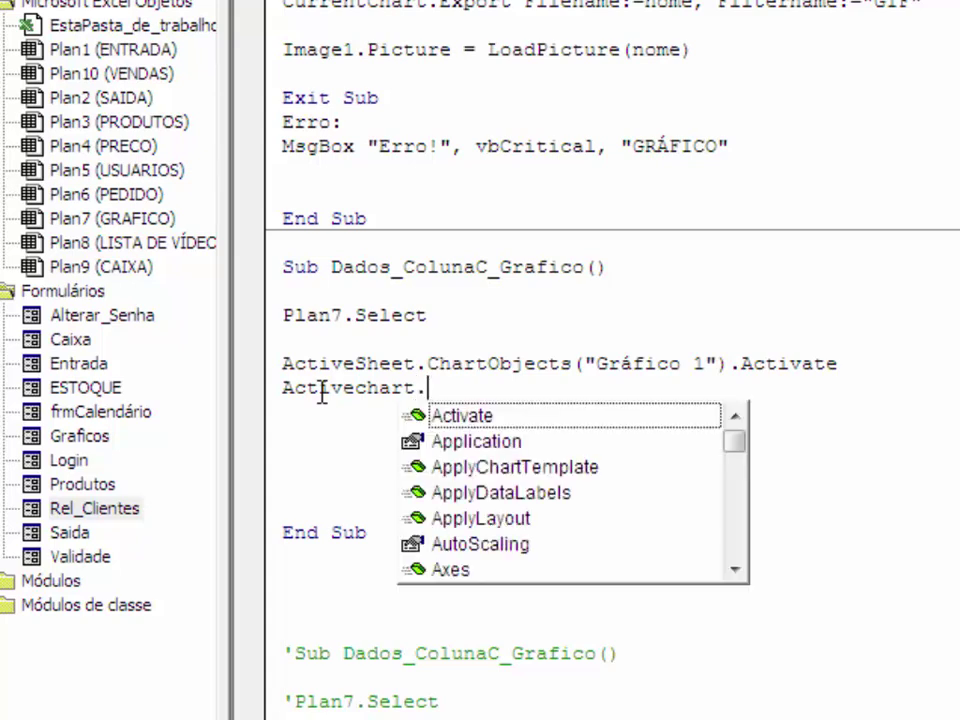
text(Seri)
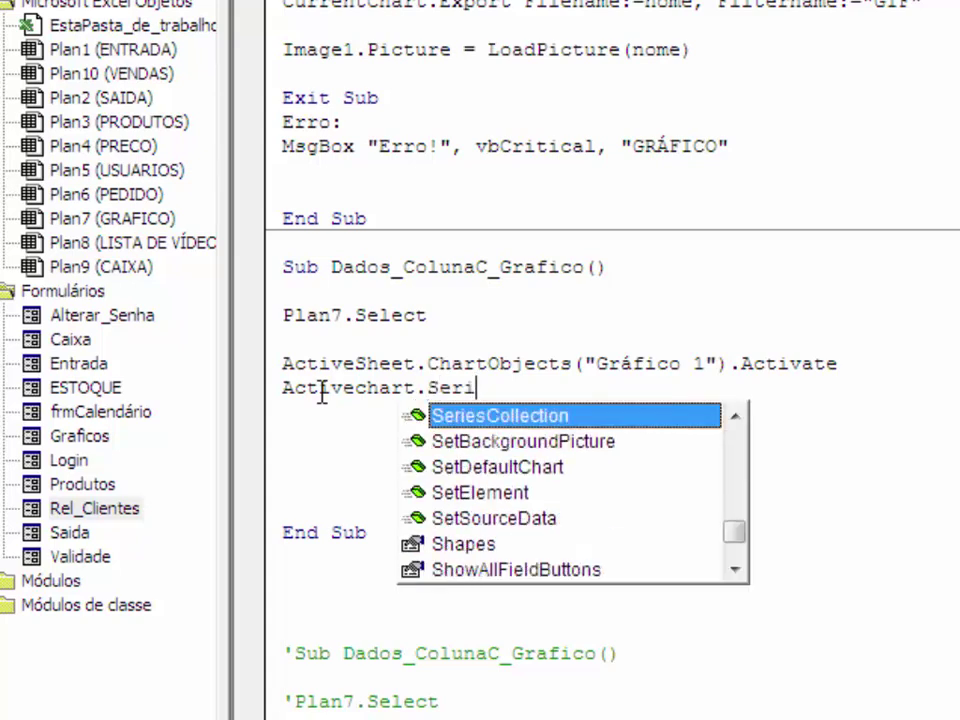
double_click(531, 415)
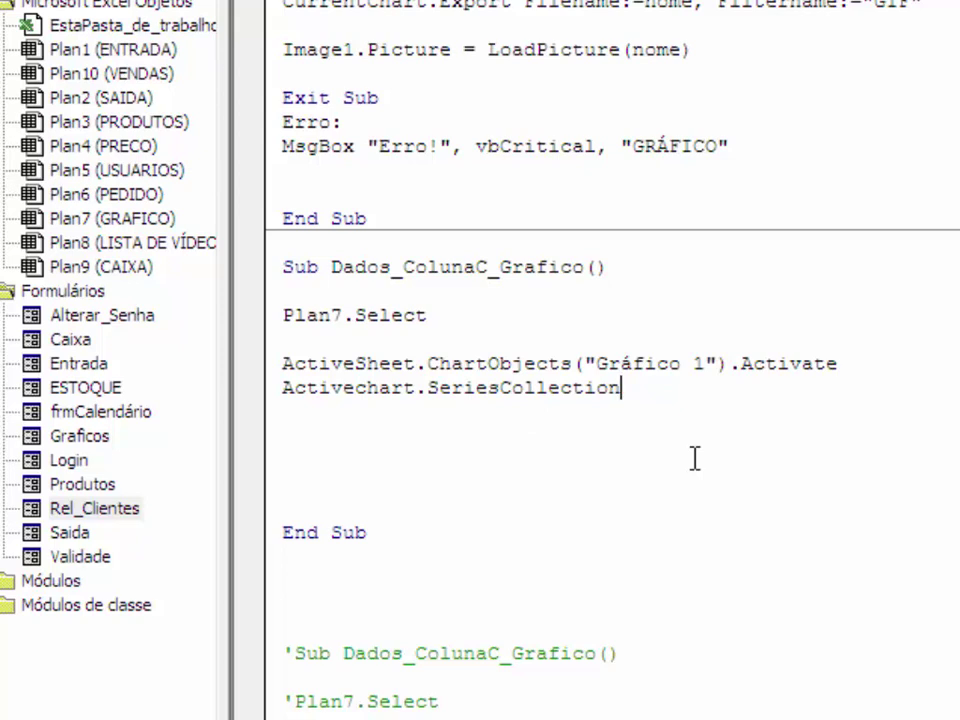
text((1))
text(.)
text(Name )
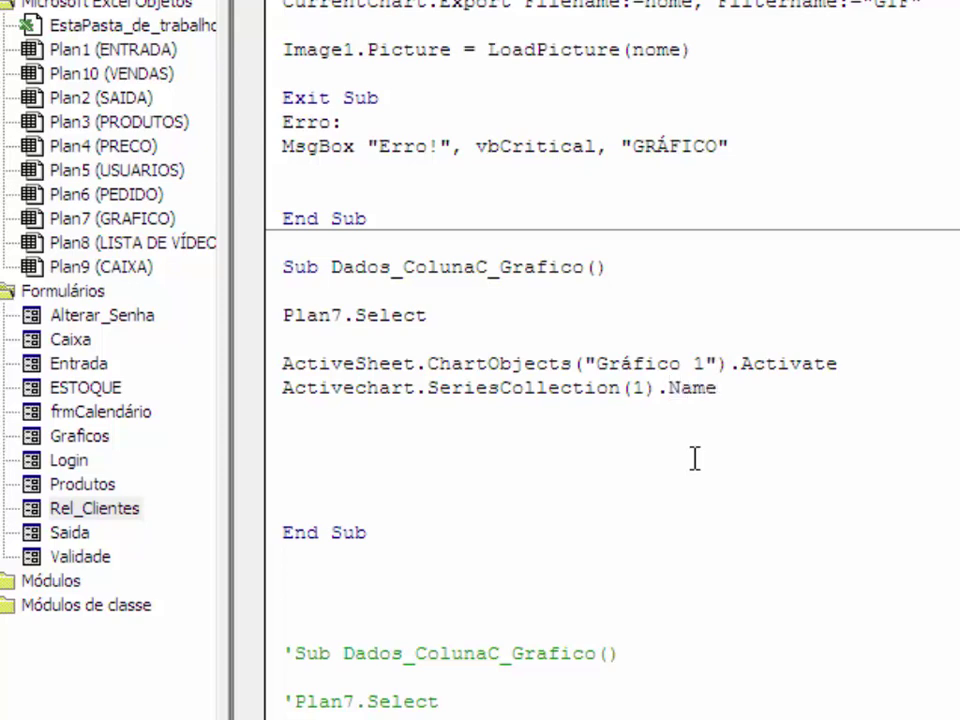
text(= )
text("=)
text(VE)
text(NDAS)
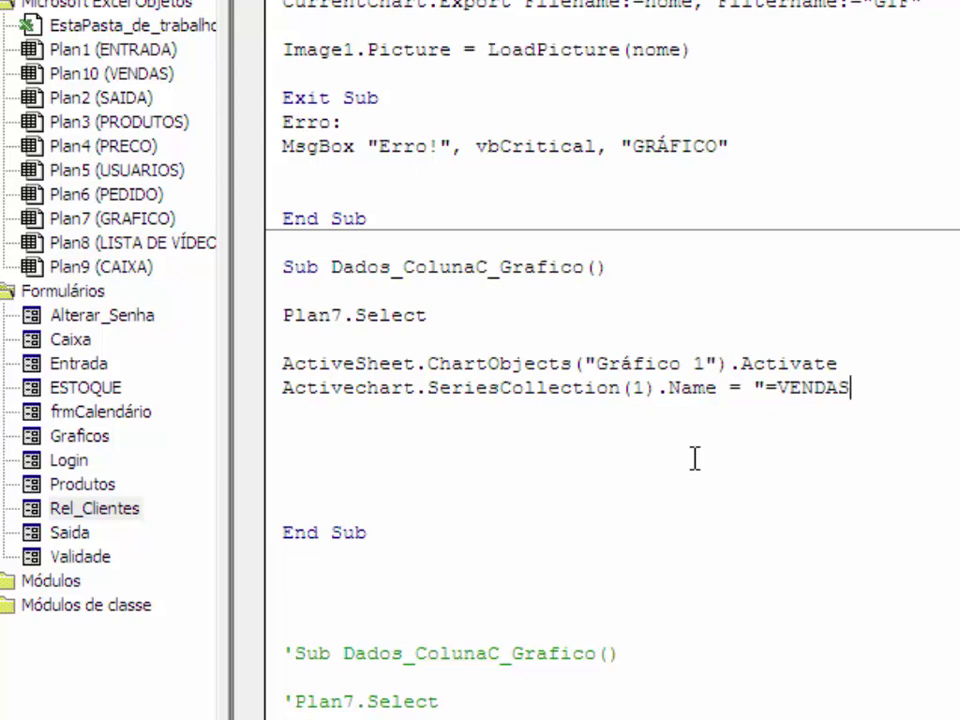
text(!)
text($)
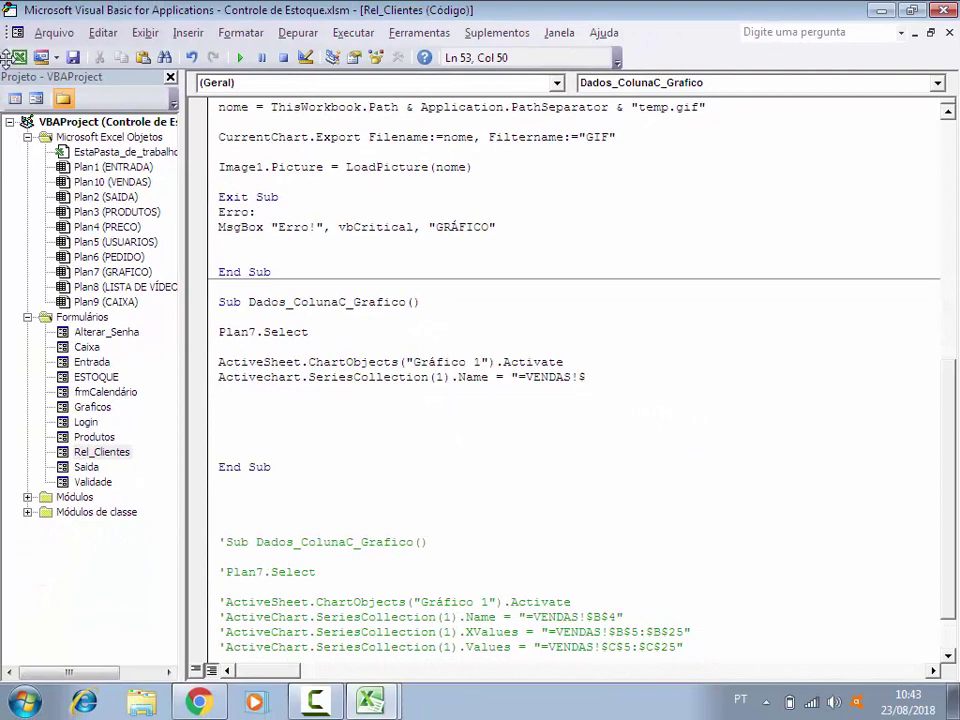
Step: Check on the VENDAS sheet that the VENDIDO header sits in cell C4, then return to the code
click(16, 57)
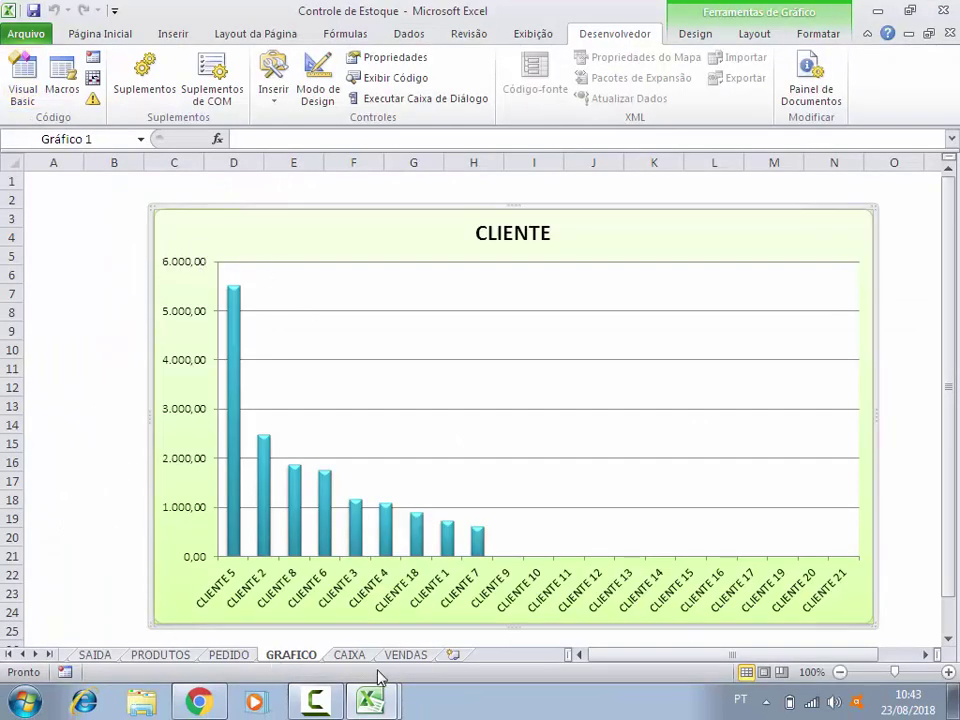
click(405, 657)
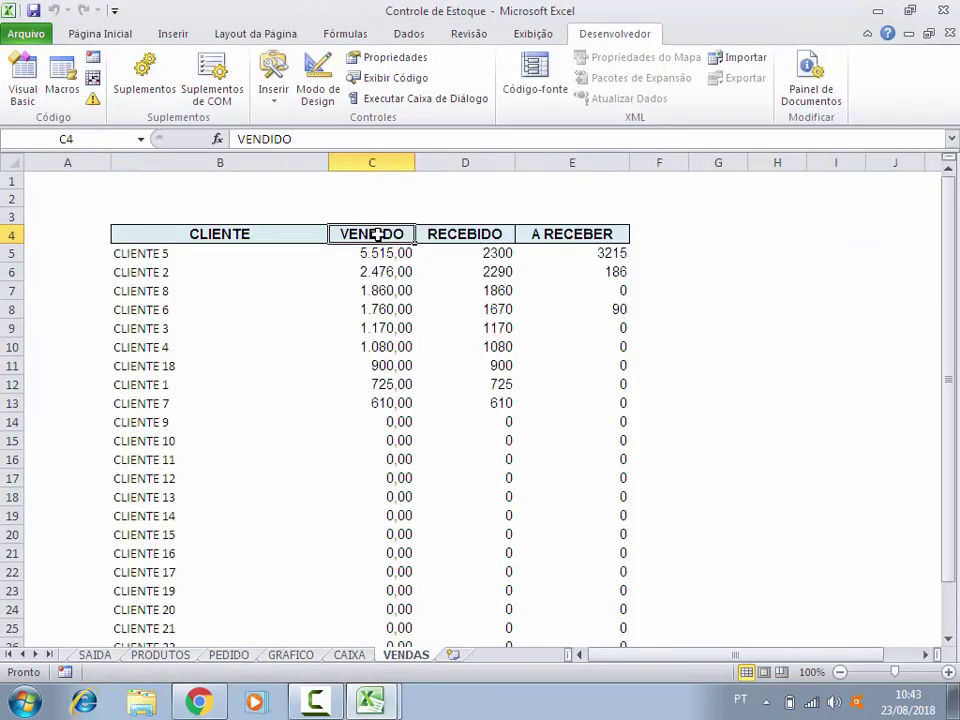
click(378, 200)
click(401, 241)
mouse_move(370, 700)
click(427, 662)
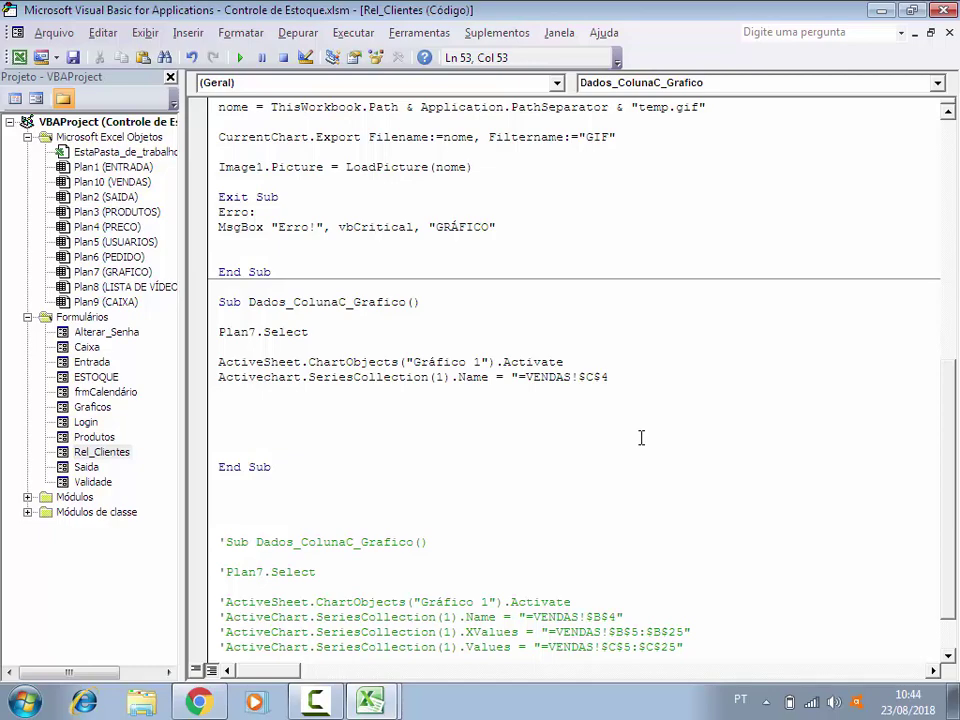
Step: Close the series-name line's quote and paste a copy of its assignment onto the line below
text(")
key(Return)
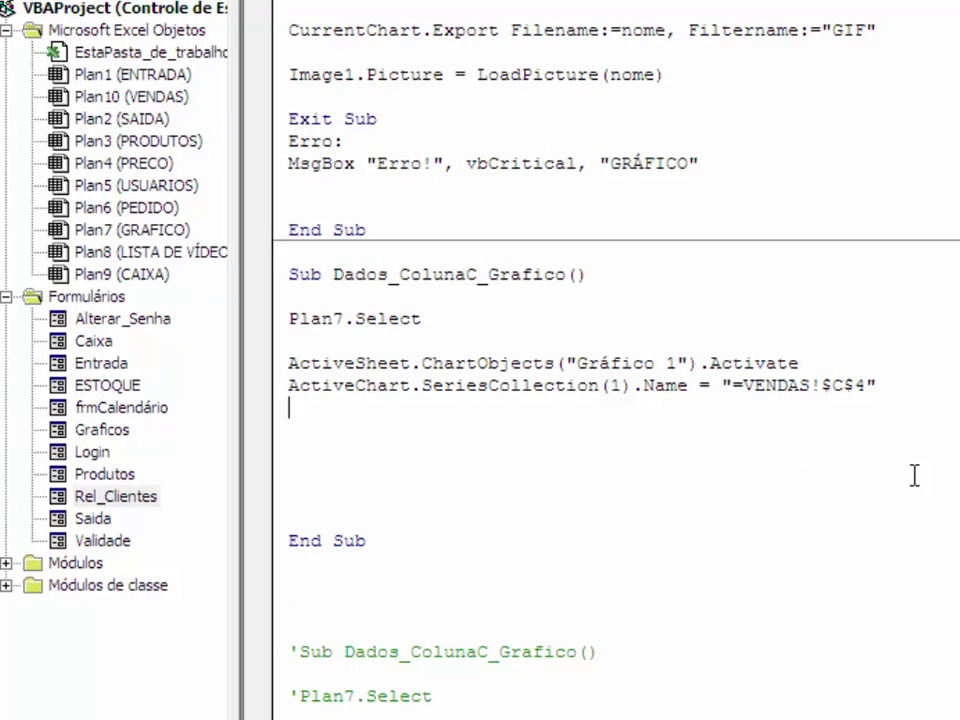
scroll(679, 476, down, 2)
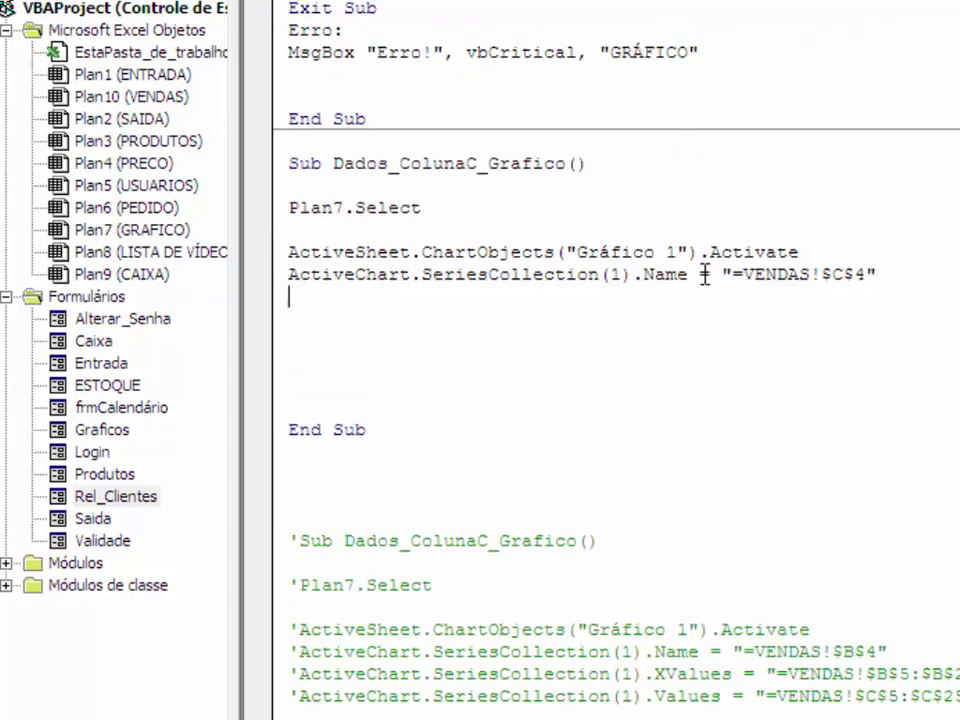
drag(719, 274, 297, 274)
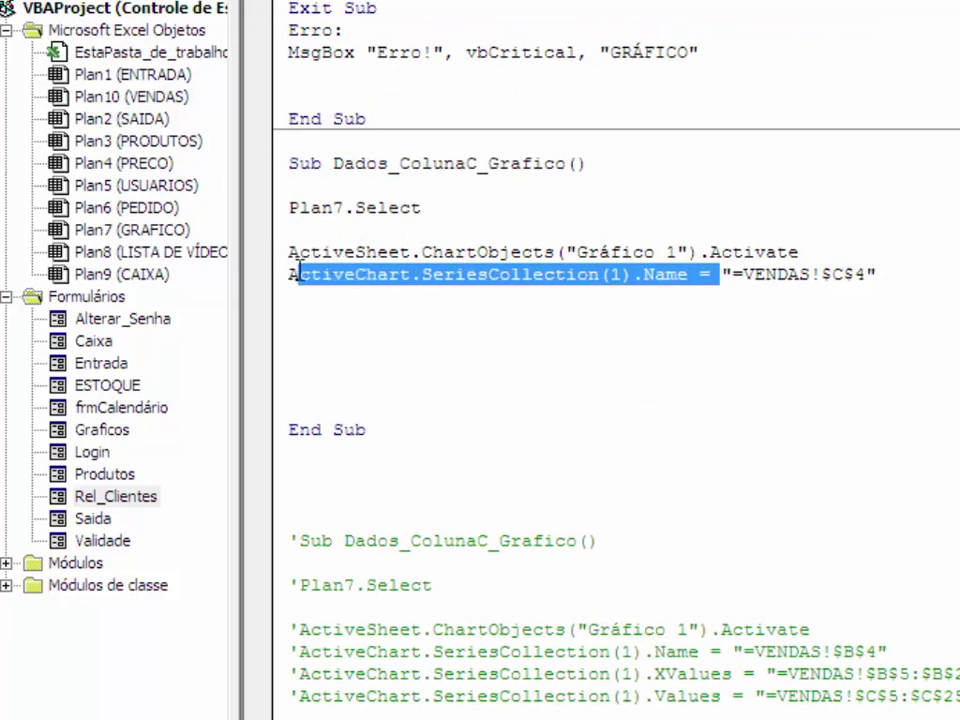
click(315, 308)
drag(289, 274, 720, 275)
key(ctrl+c)
click(321, 299)
key(ctrl+v)
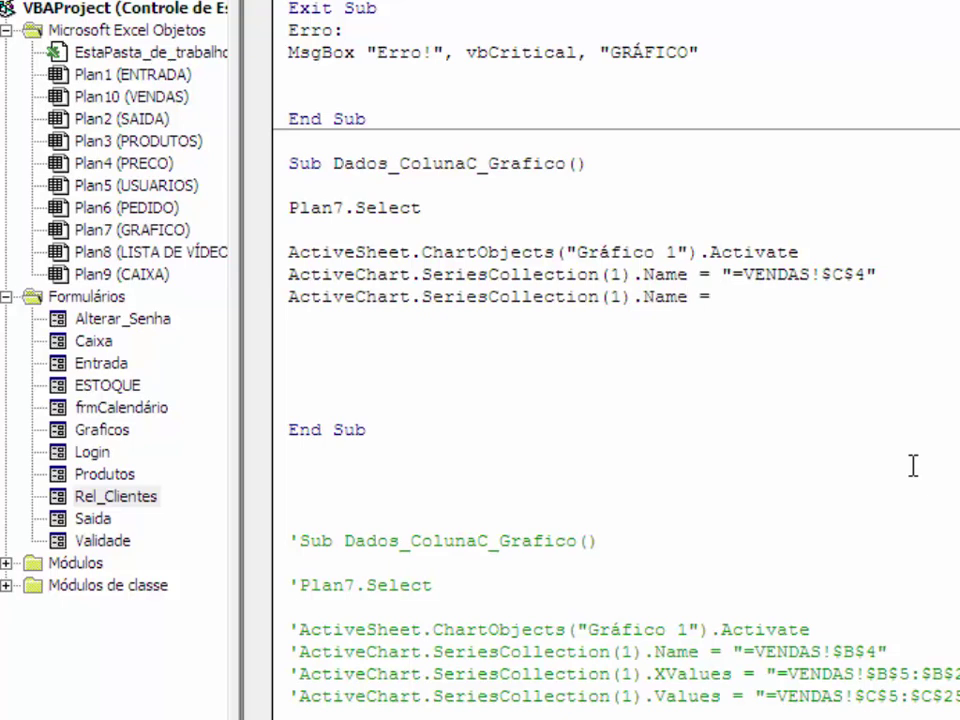
Step: Change the copied .Name to .XLVALUES, dismiss the compile error, and type "=VENDAS!$
key(BackSpace)
key(BackSpace)
key(BackSpace)
key(BackSpace)
key(BackSpace)
text(.)
text(XLVALU)
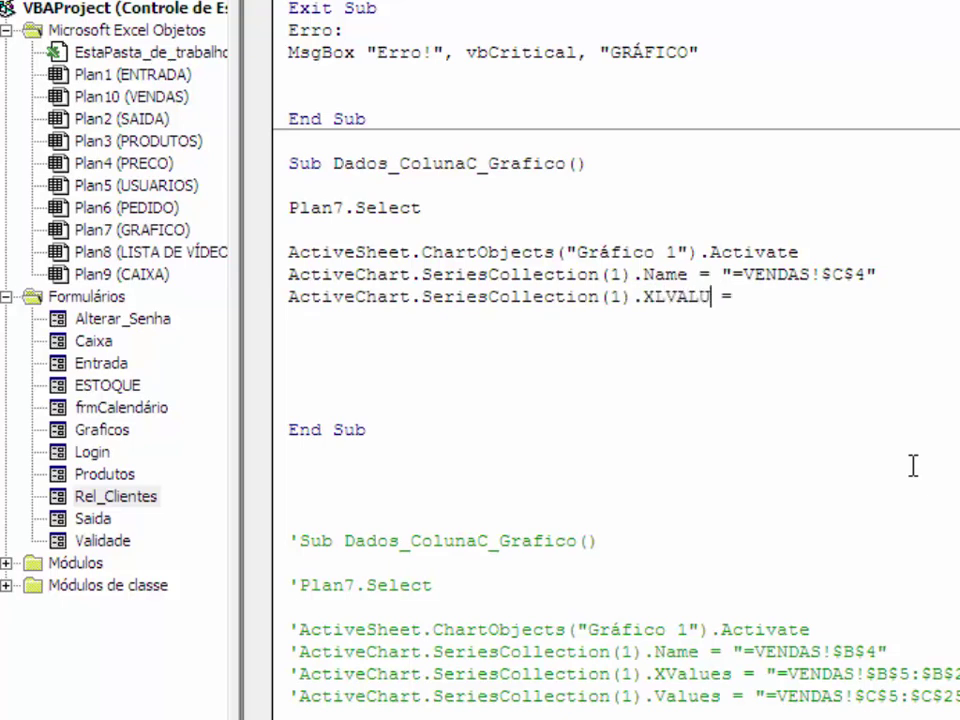
text(ES)
click(787, 300)
click(786, 321)
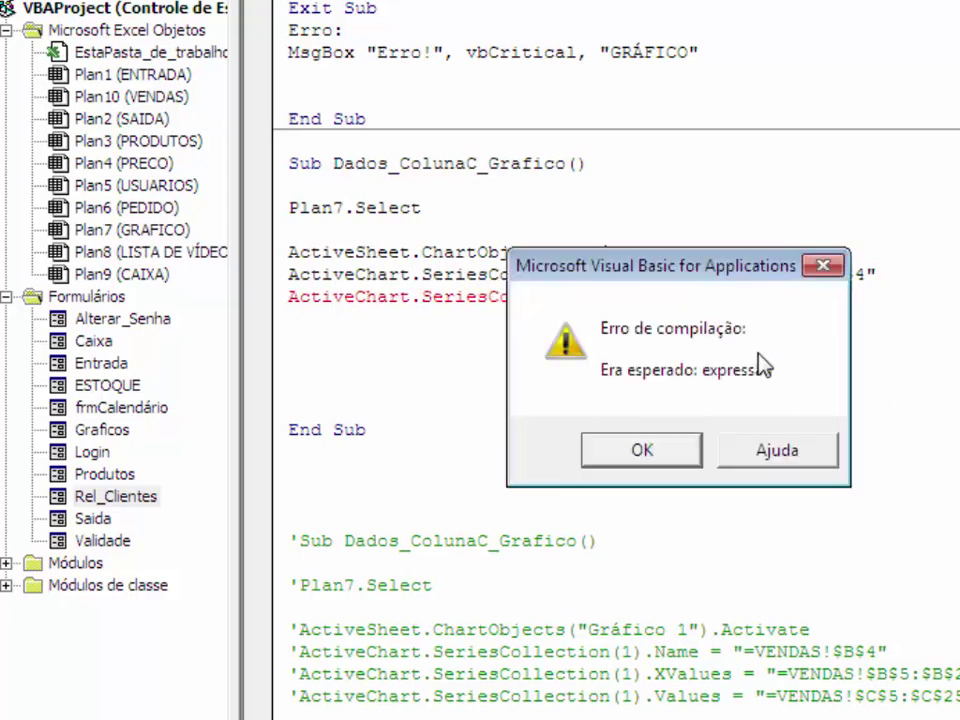
click(649, 450)
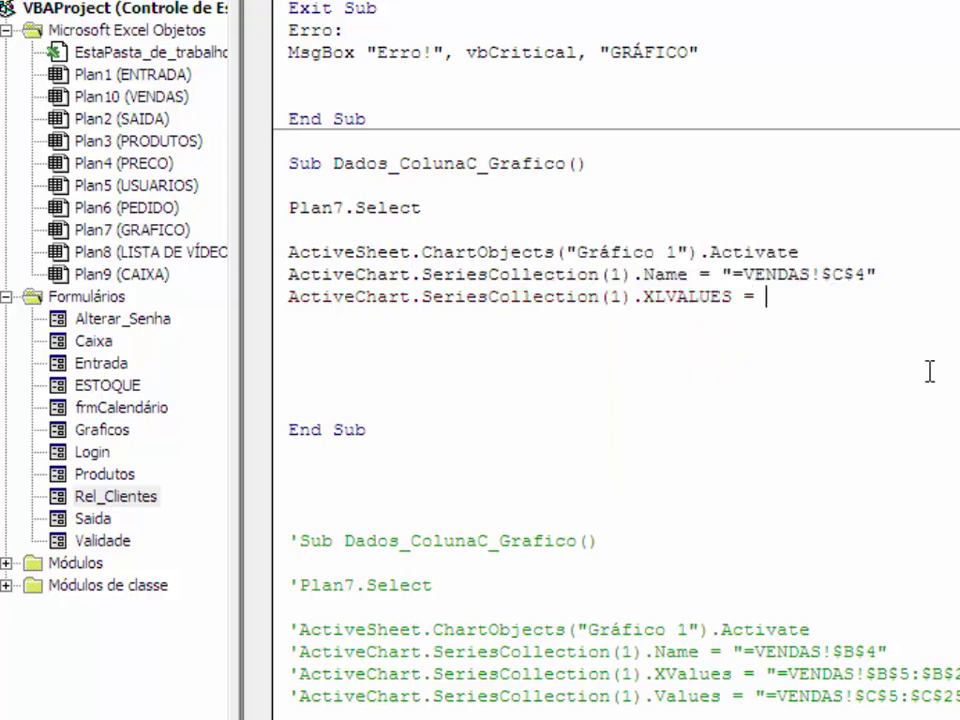
text("=)
text(VEN)
text(DAS!)
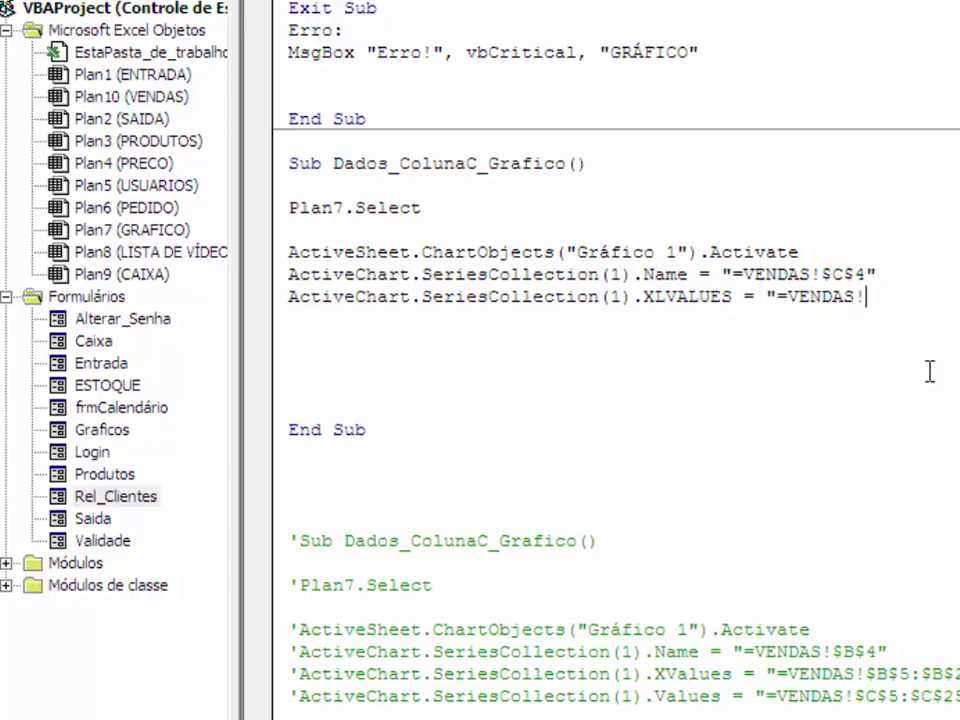
text($)
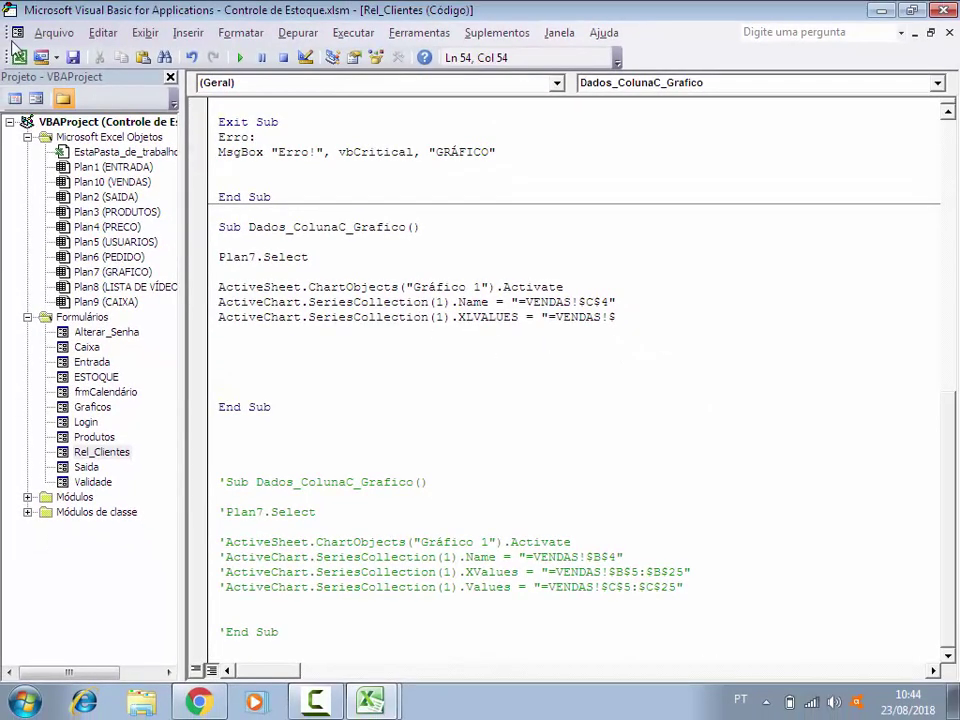
click(18, 57)
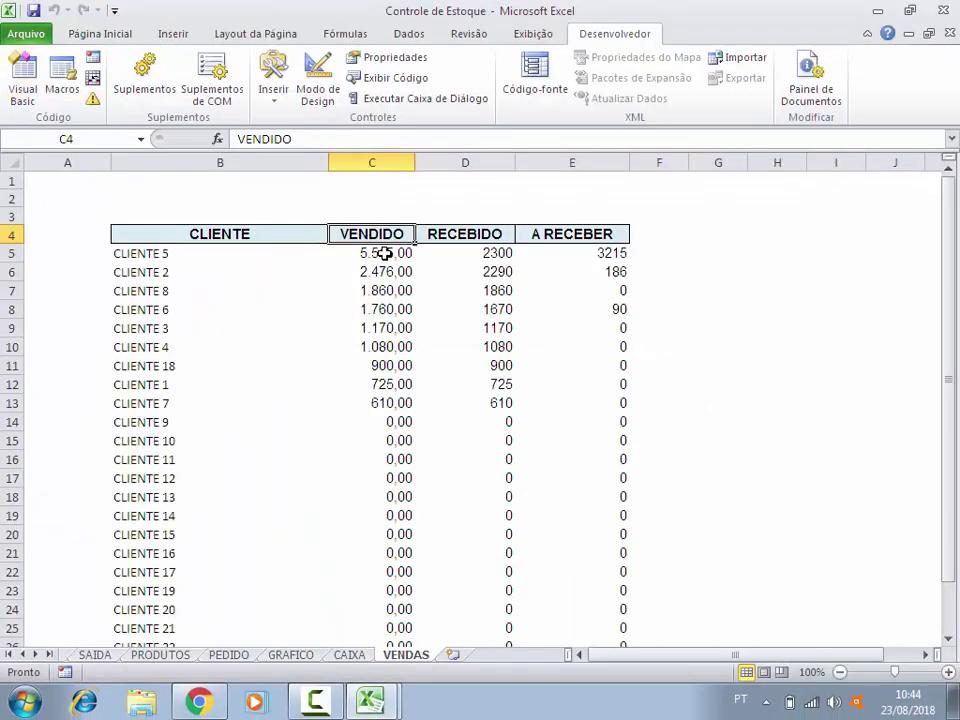
click(385, 253)
mouse_move(375, 700)
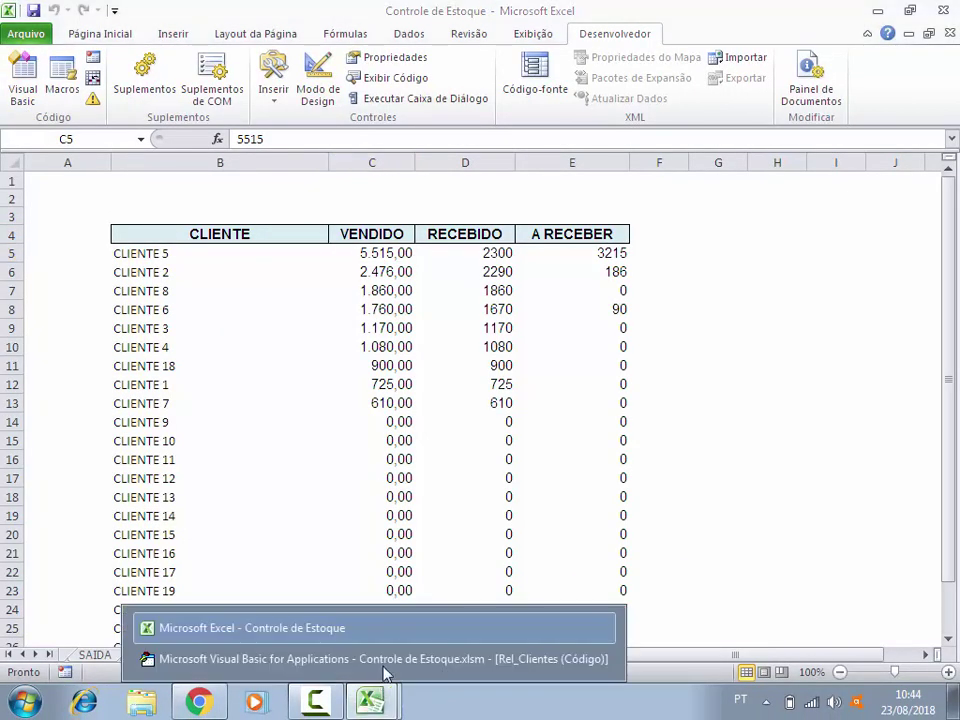
click(386, 668)
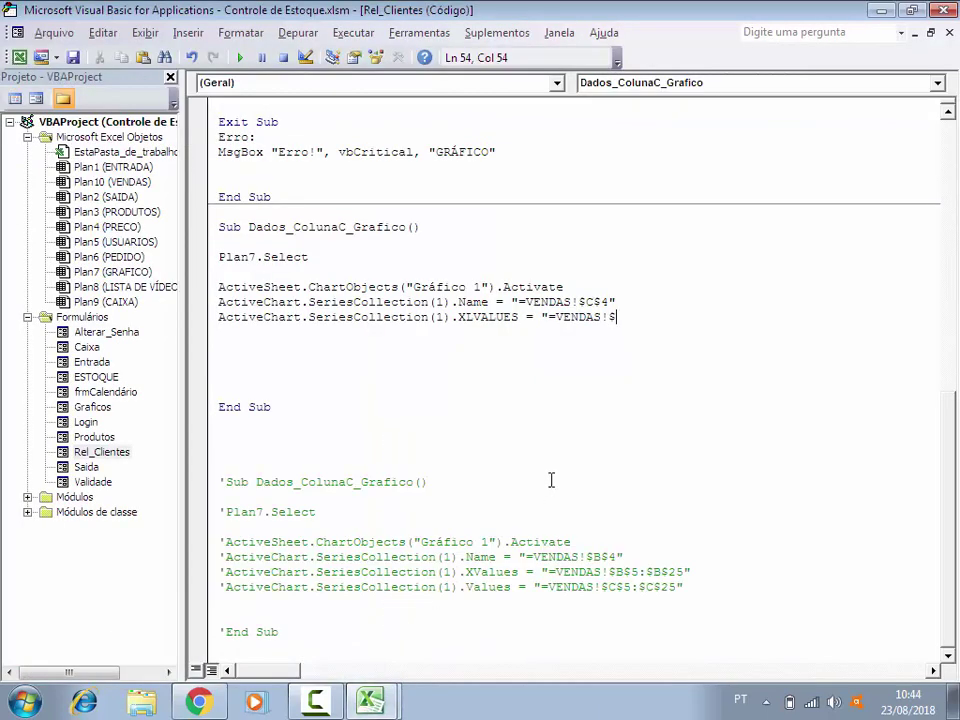
click(18, 57)
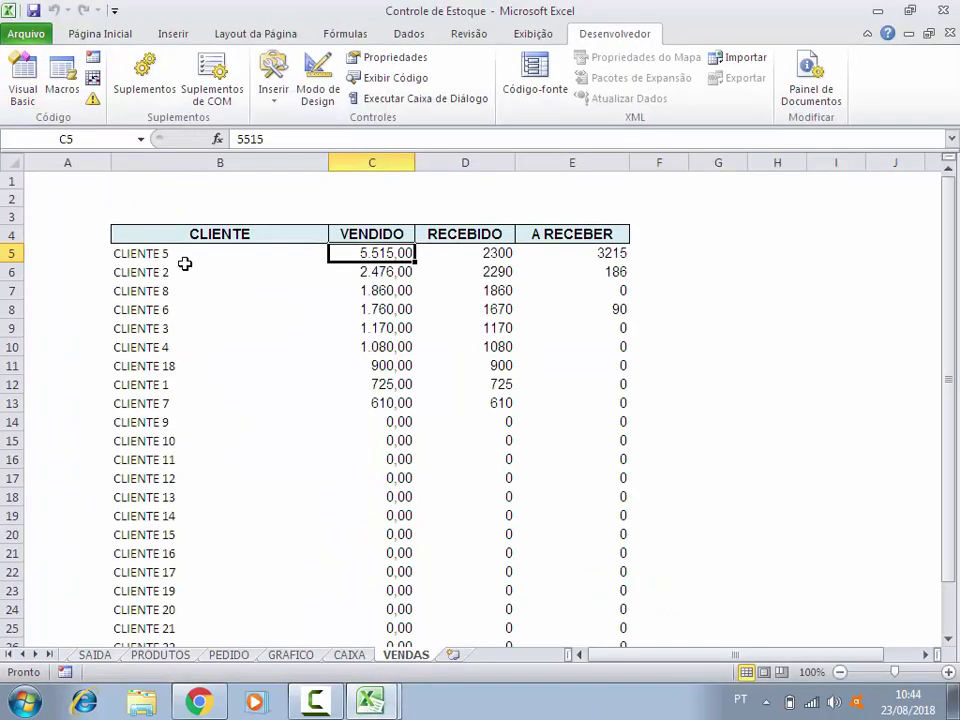
click(190, 267)
click(203, 254)
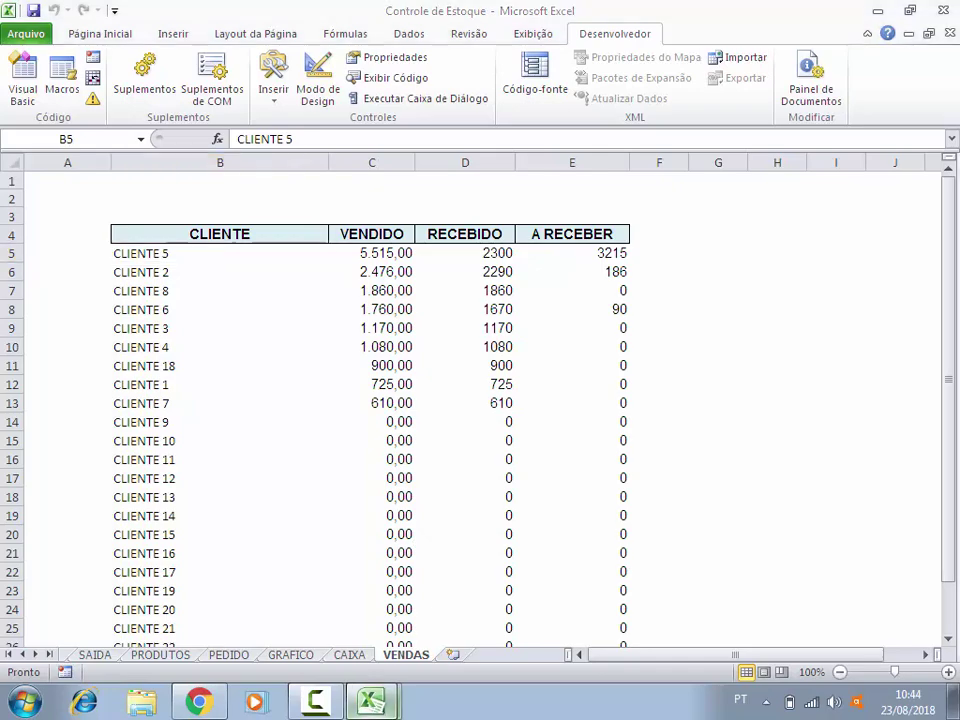
mouse_move(375, 700)
click(386, 668)
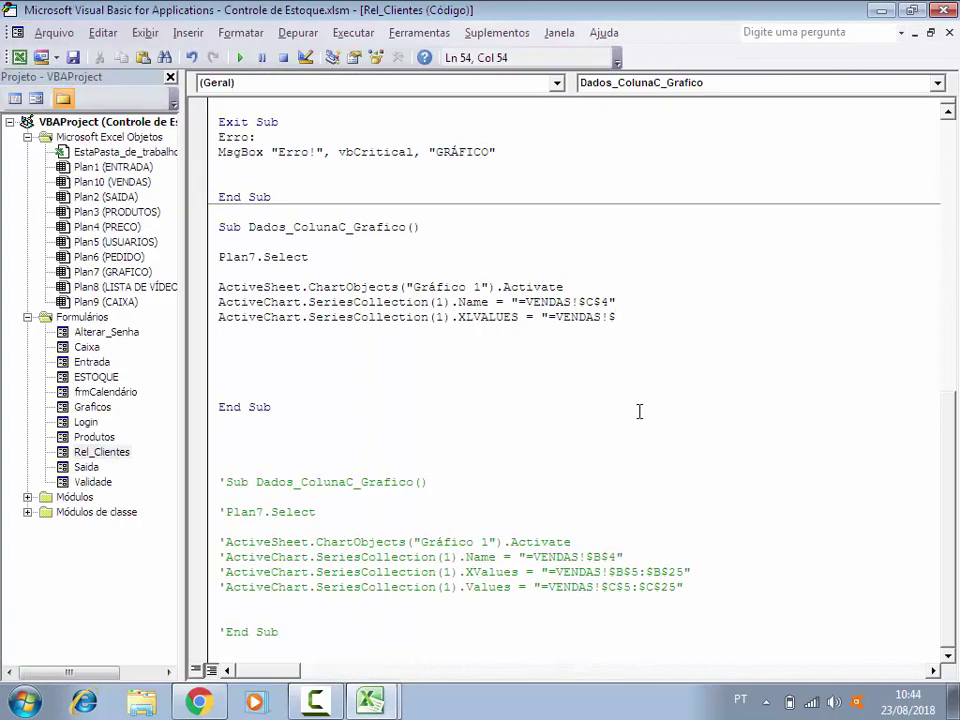
Step: Extend the XLVALUES reference so it reads "=VENDAS!$B$5:$
text(B)
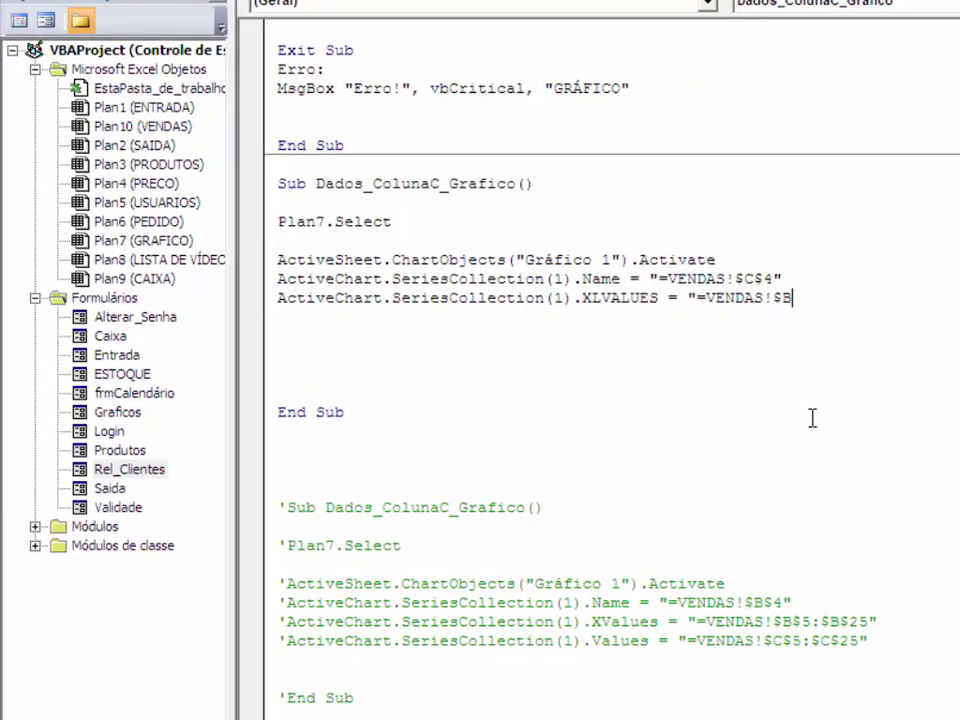
text($5:)
text($5:$B$25)
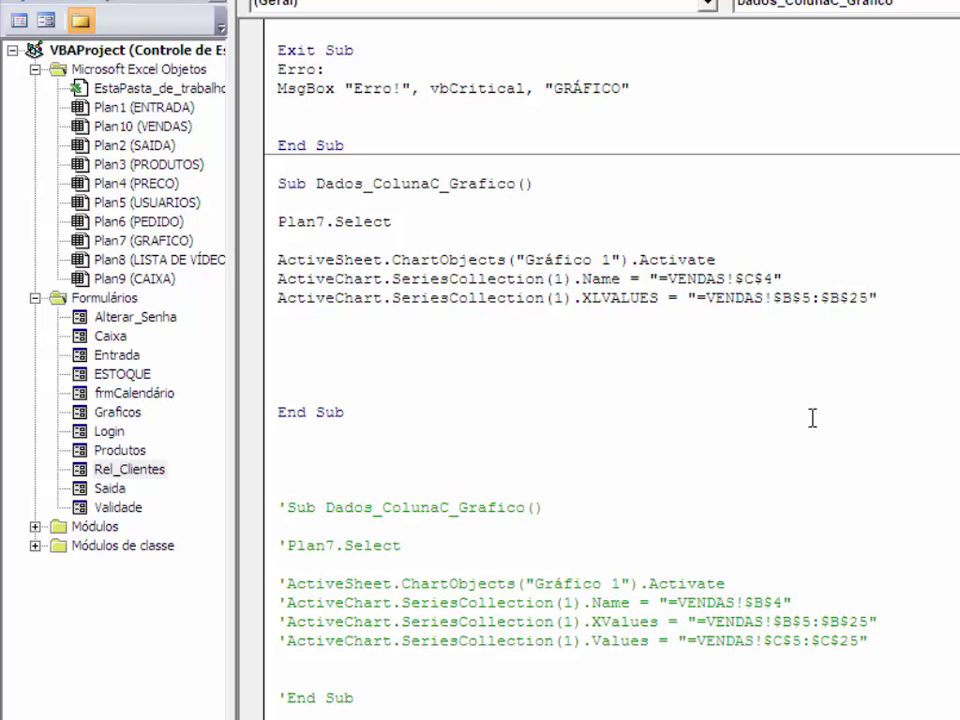
Step: Duplicate the xlValues line below itself and rename the copy's property to Values
key(Return)
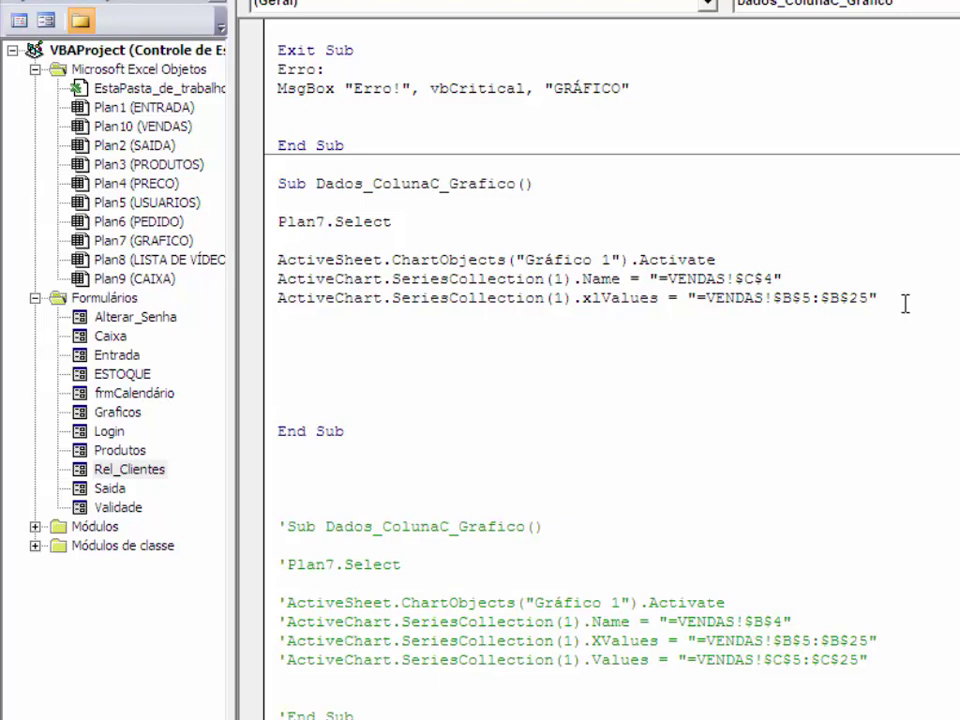
drag(877, 298, 590, 298)
key(End)
shift+click(272, 300)
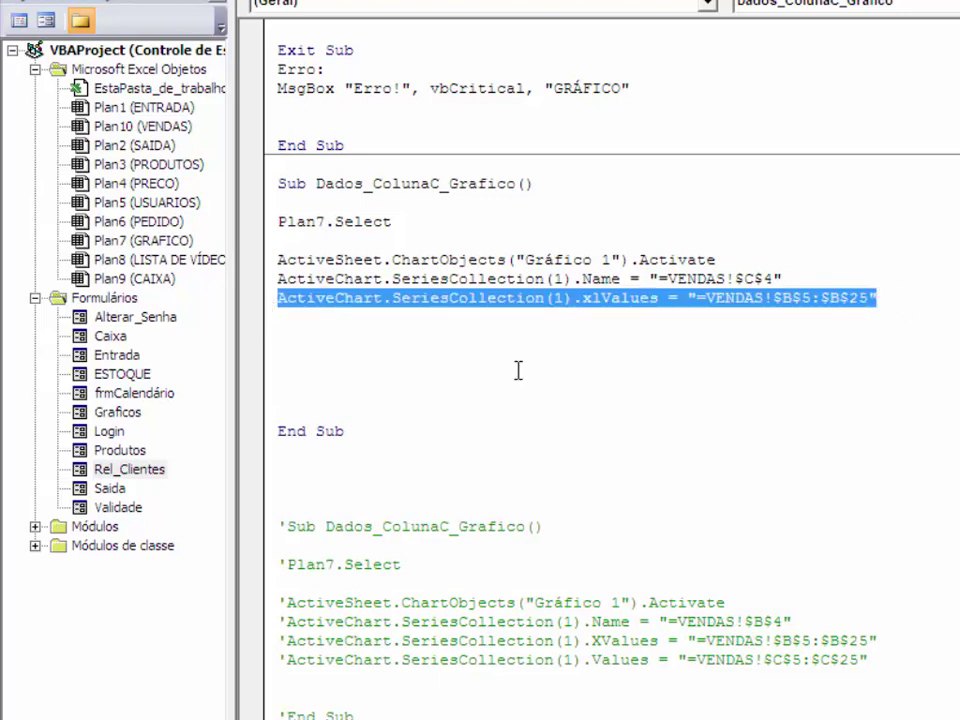
click(294, 322)
text(ActiveChart.SeriesCollection(1).xlValues = "=VENDAS!$B$5:$B$25")
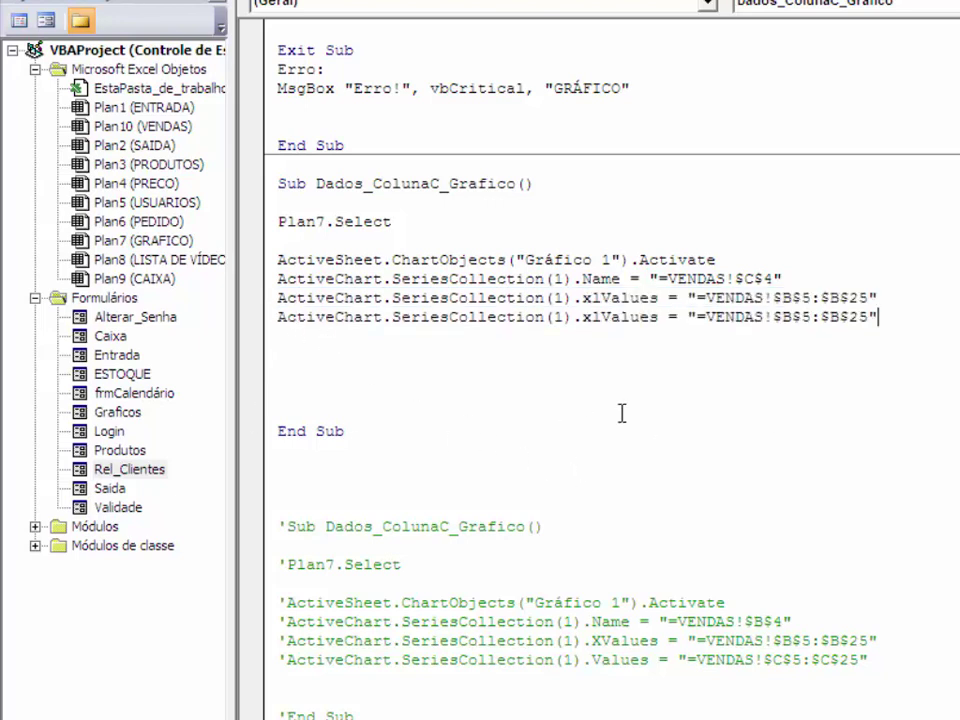
click(600, 316)
key(BackSpace)
key(BackSpace)
click(632, 396)
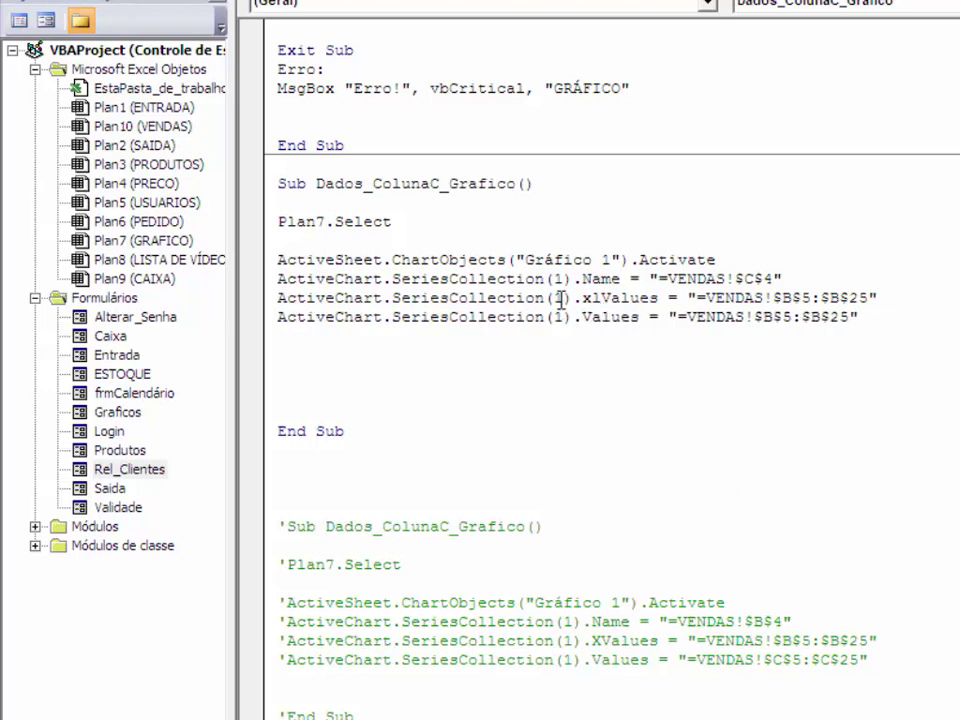
Step: Change the copied line's range from $B$5:$B$25 to $C$5:$C$25
click(776, 317)
key(BackSpace)
text(C)
click(823, 317)
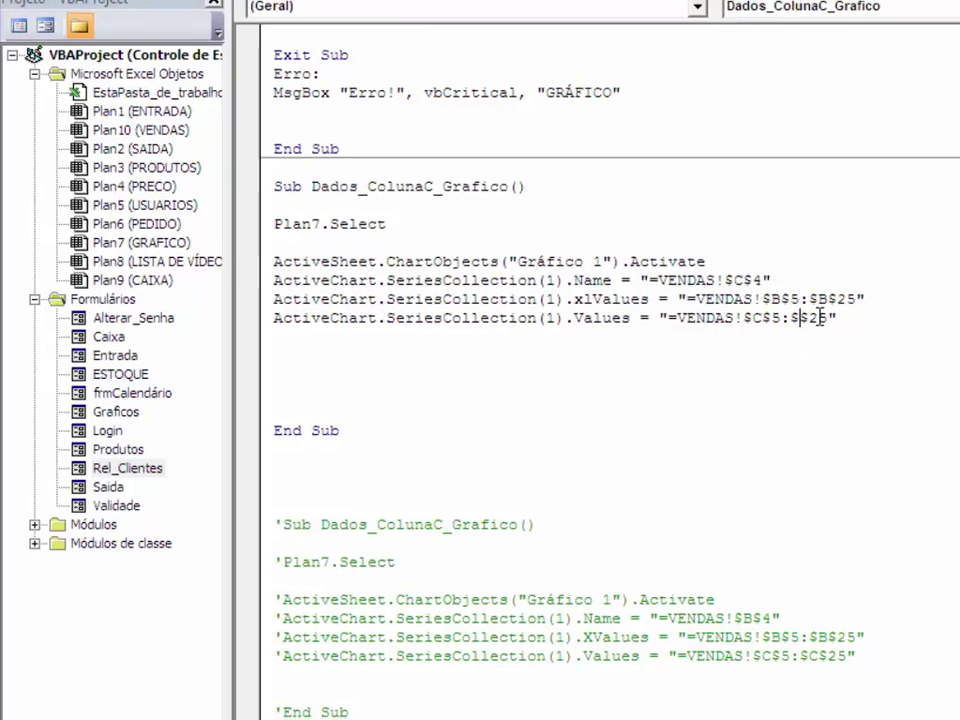
key(BackSpace)
text(C)
click(449, 372)
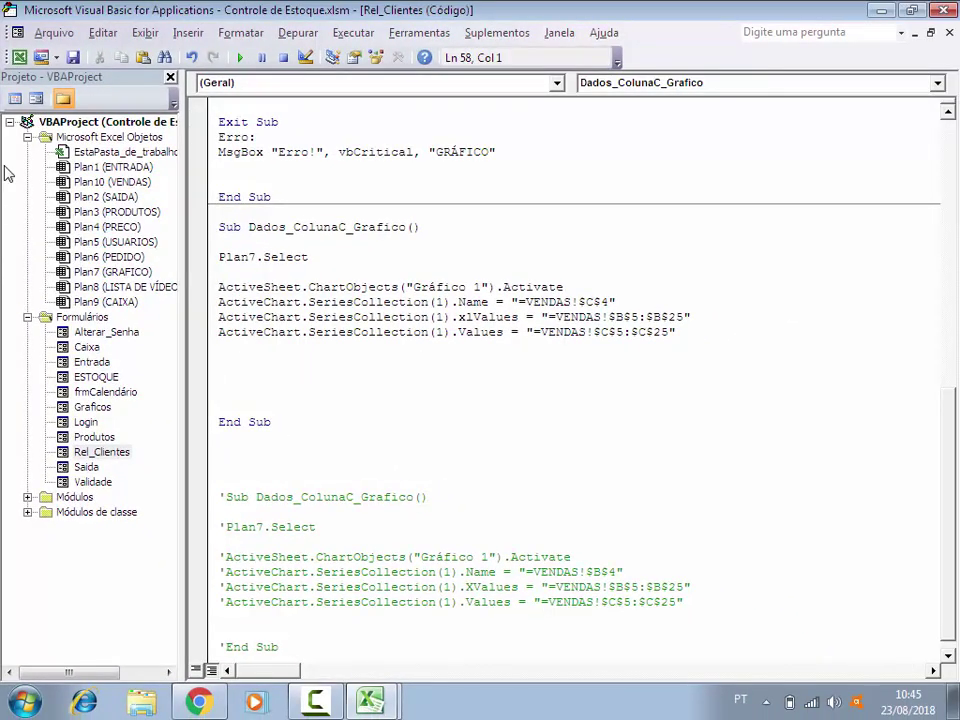
Step: Check the first client name in B5 and its VENDIDO total in C5 on the VENDAS sheet
click(19, 57)
click(393, 255)
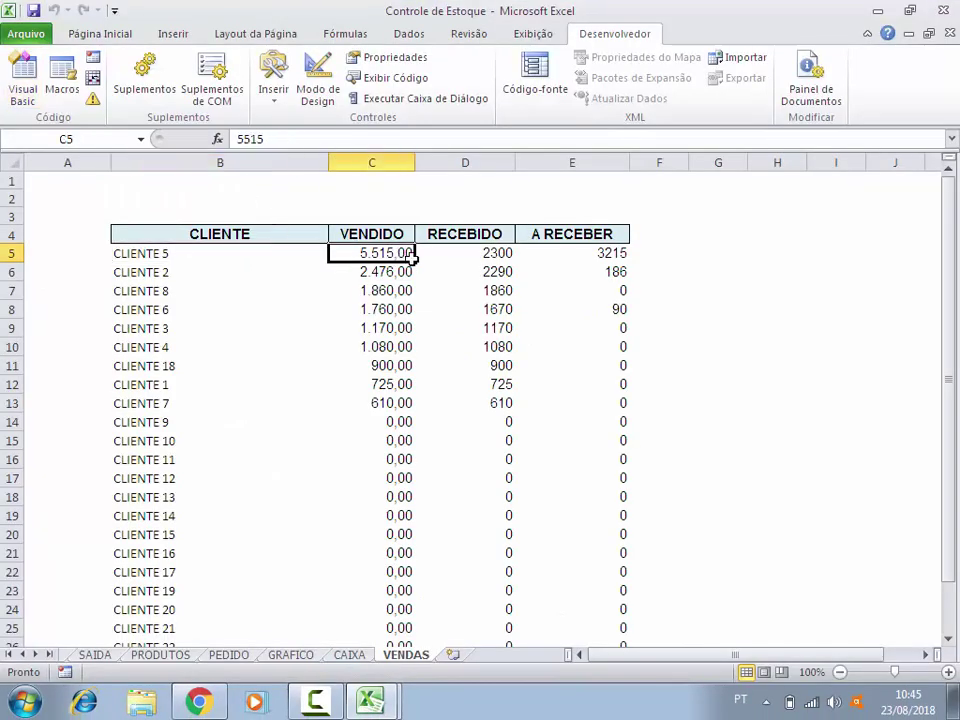
click(177, 253)
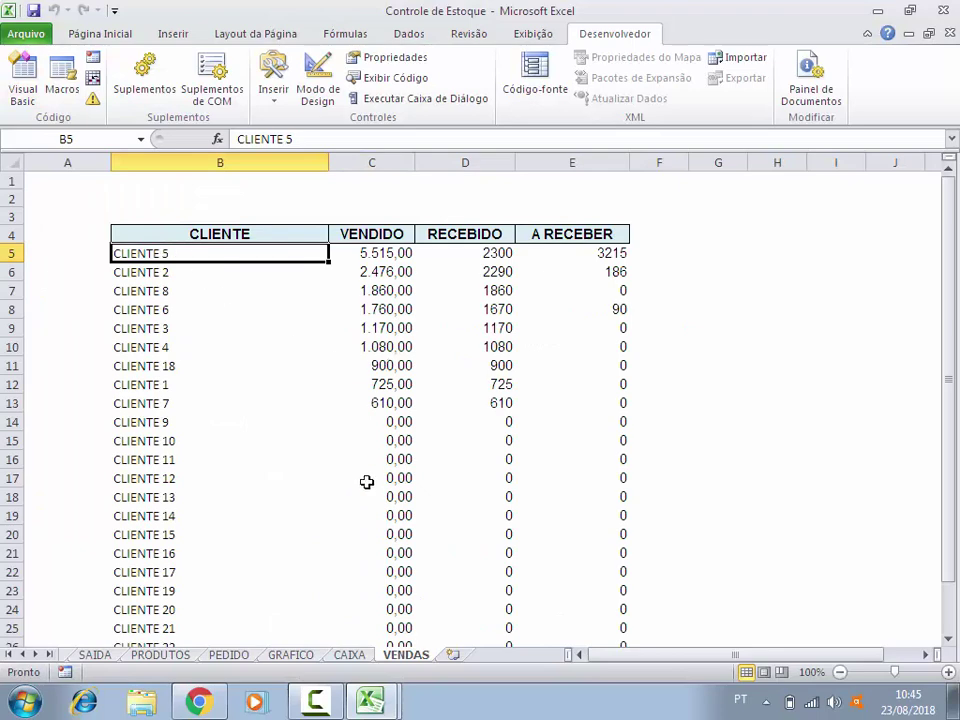
mouse_move(370, 700)
click(361, 651)
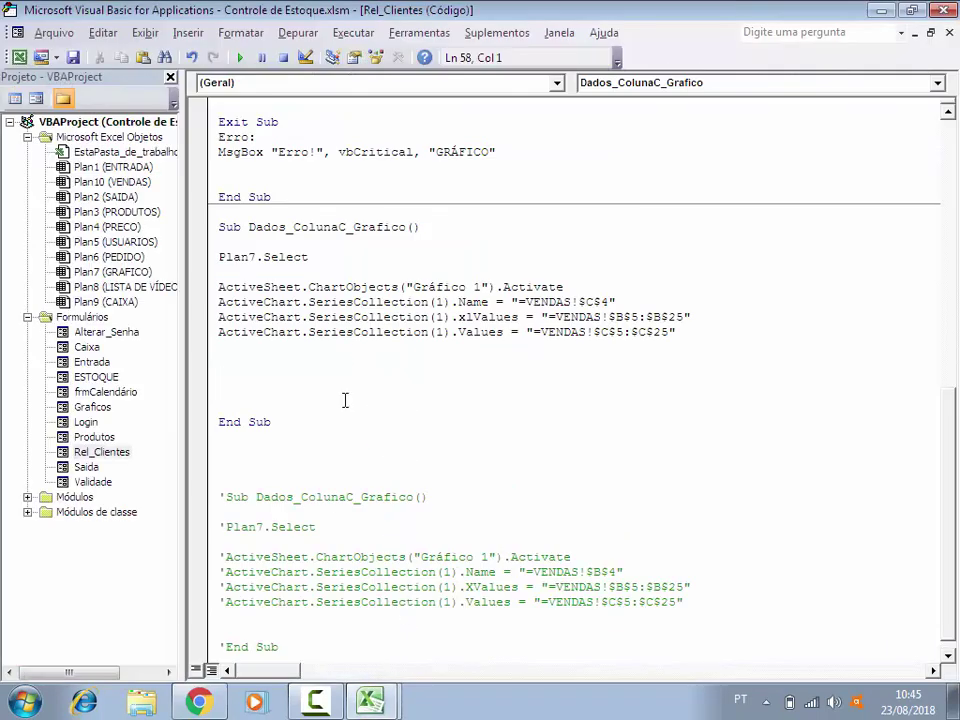
Step: Delete the blank lines and the commented-out old Dados_ColunaC_Grafico block
scroll(355, 405, down, 1)
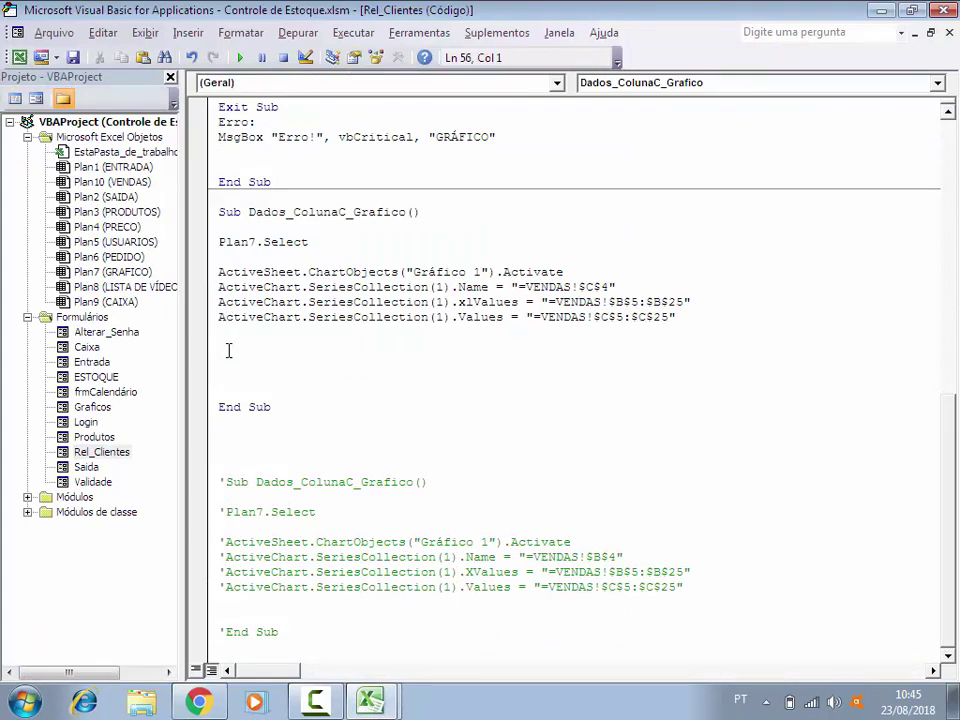
key(Delete)
key(Delete)
key(Delete)
key(Delete)
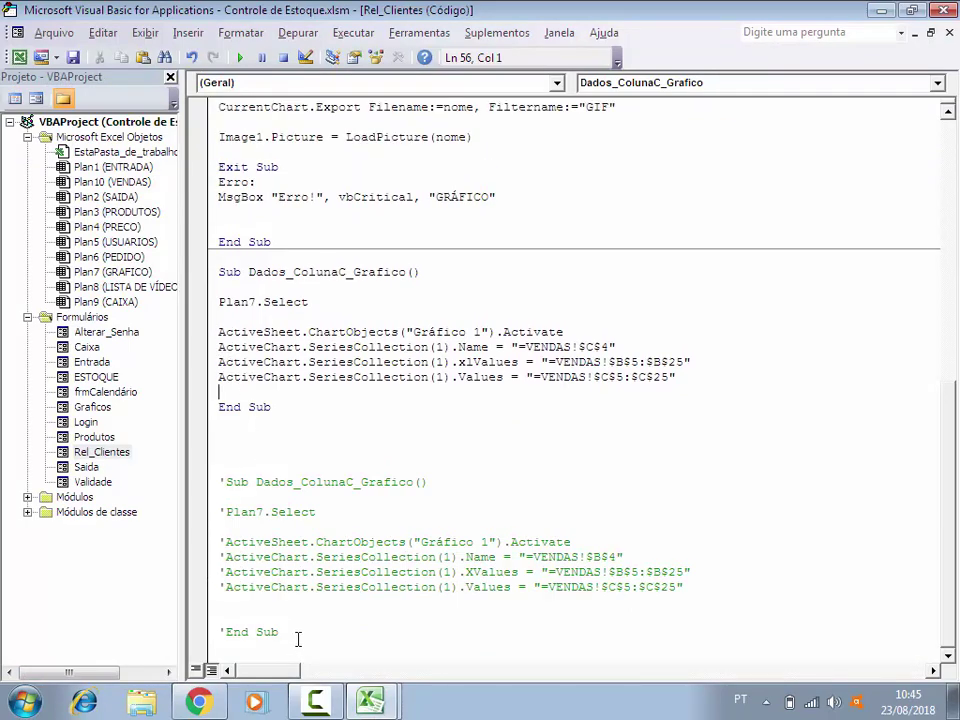
drag(297, 638, 221, 439)
key(Delete)
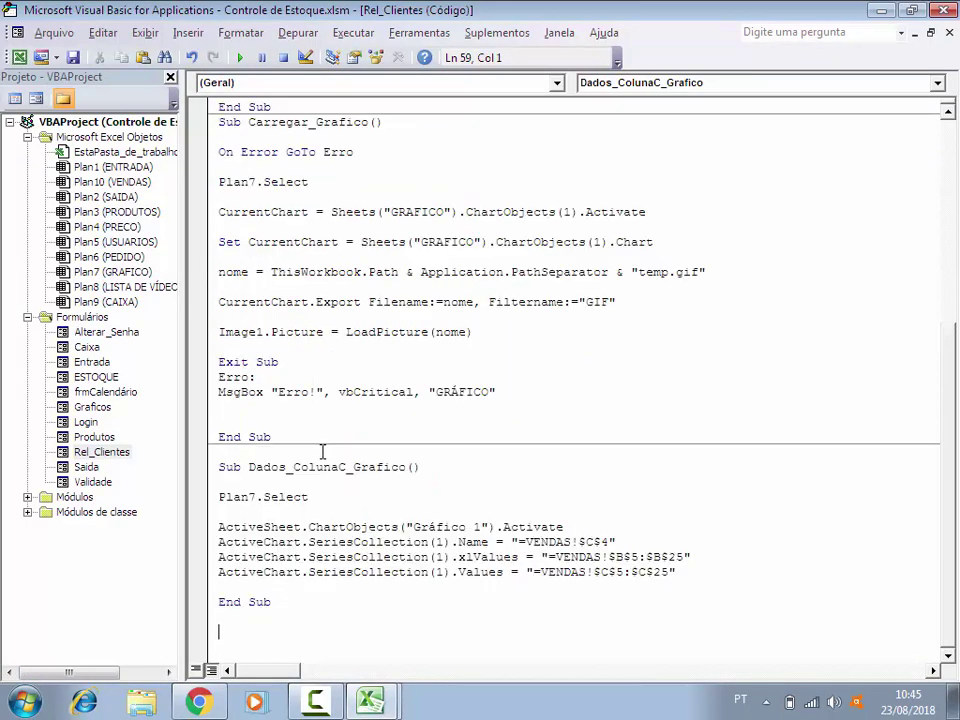
Step: Recheck the VENDIDO total in cell C5 before returning to the code
click(18, 57)
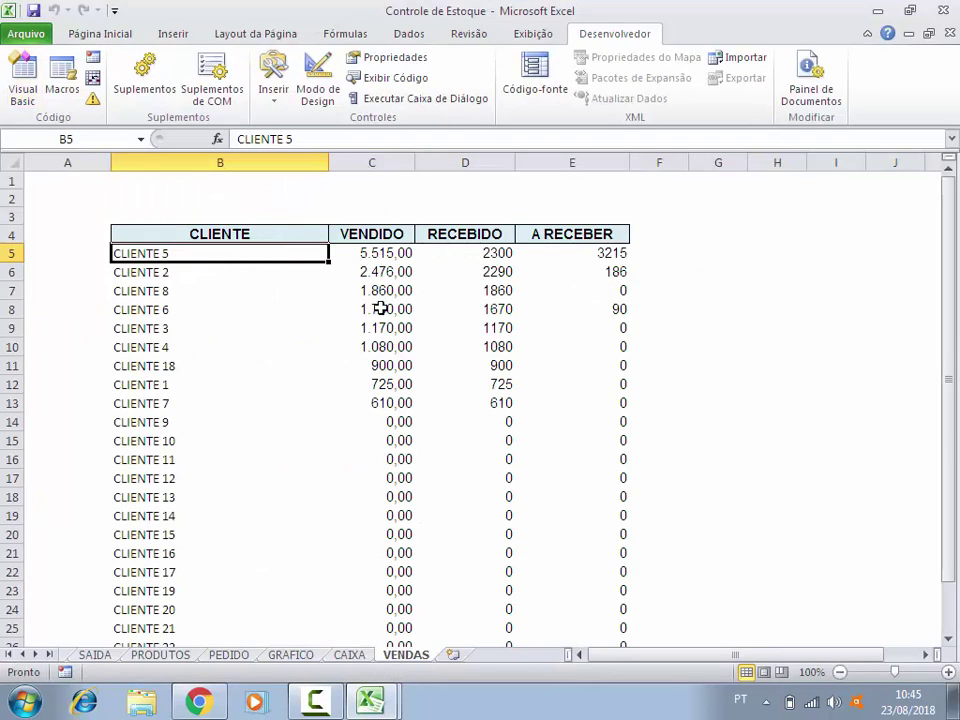
click(380, 253)
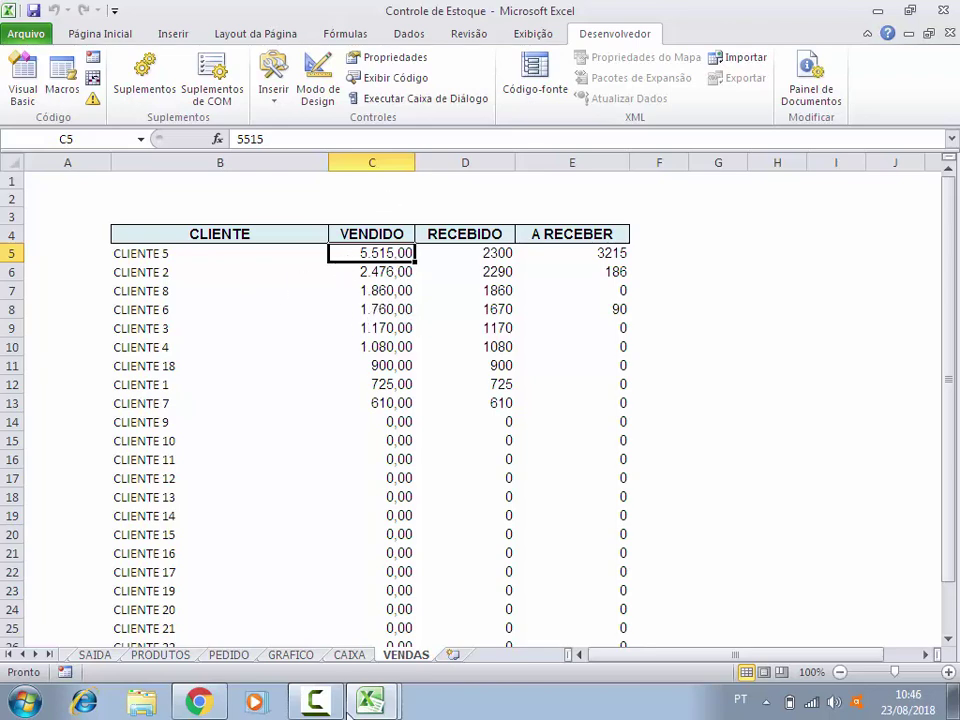
mouse_move(370, 700)
click(230, 658)
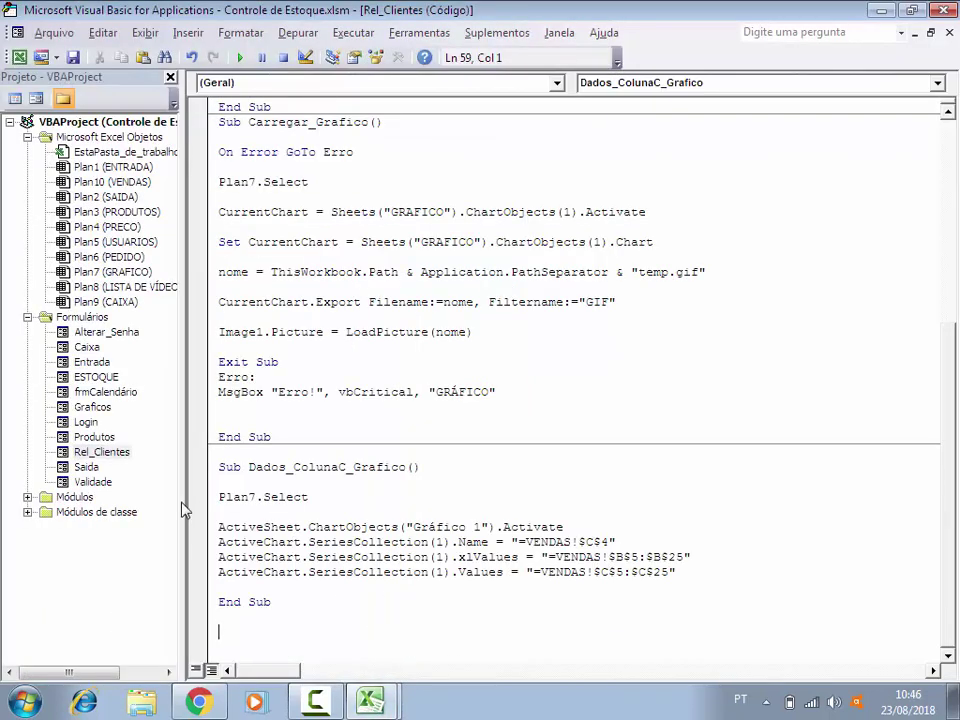
Step: Confirm in Properties that the Rel_Clientes GRÁFICO combo box is ComboBox1, then open its Change code
double_click(102, 452)
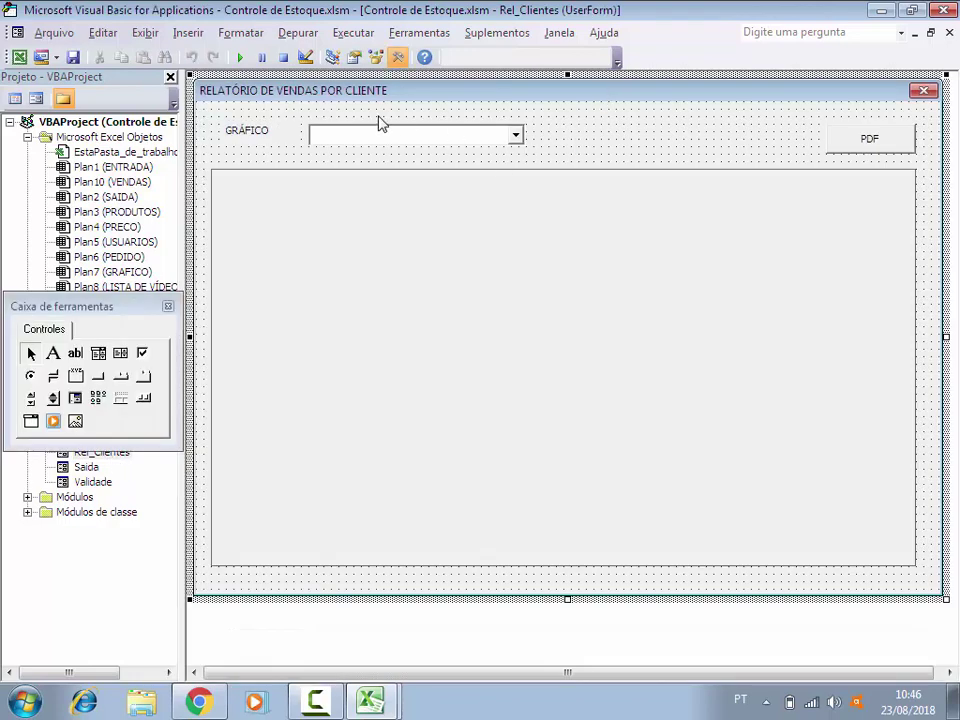
click(413, 139)
right_click(411, 140)
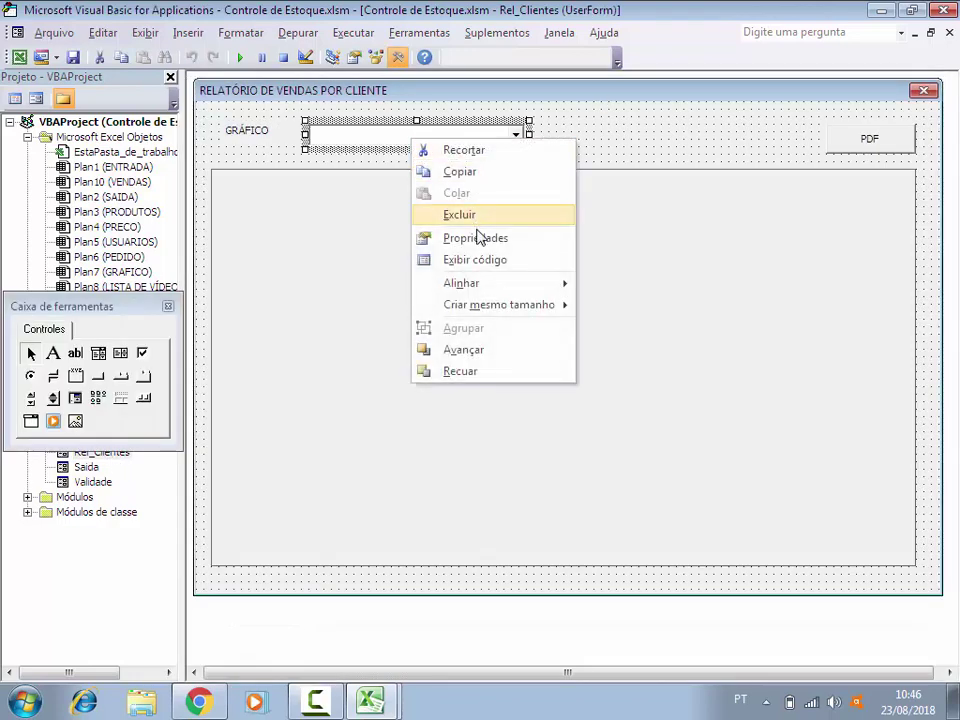
click(475, 238)
click(774, 404)
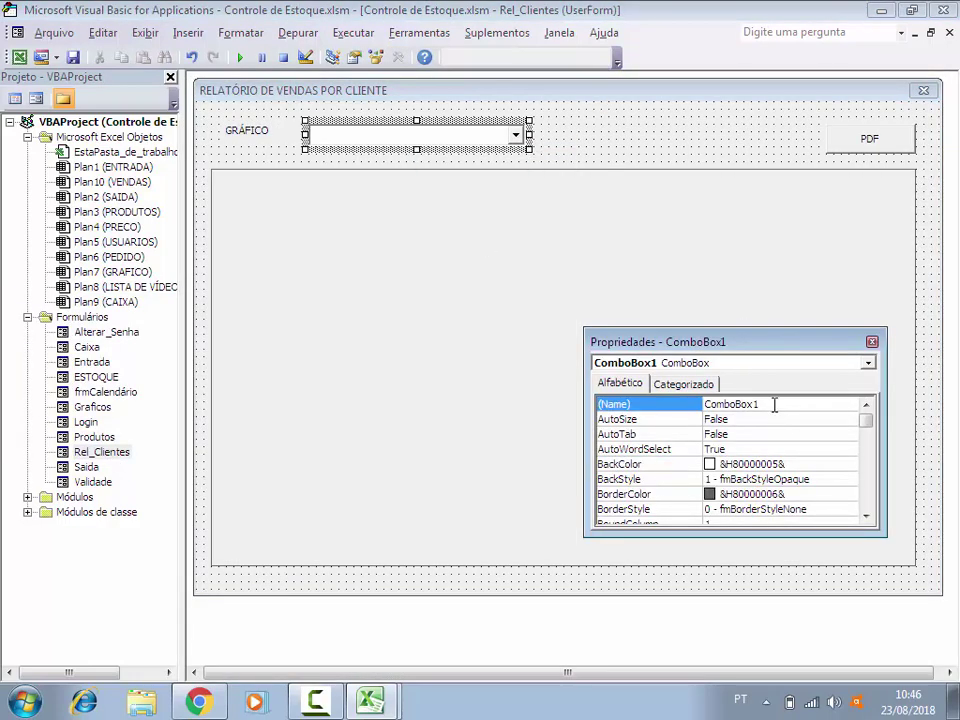
click(644, 404)
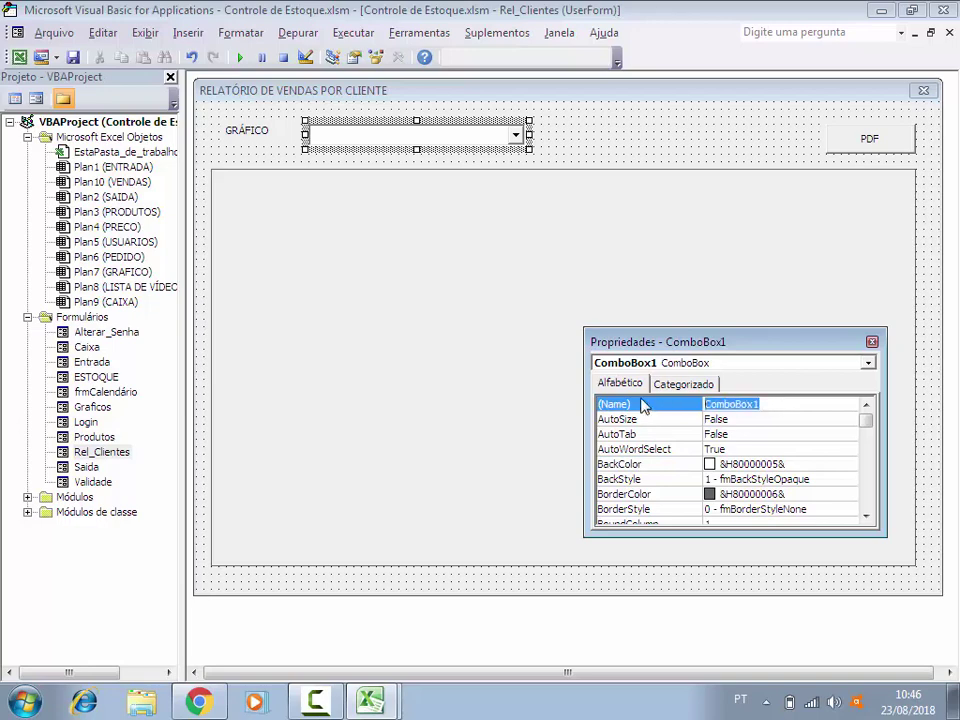
click(381, 158)
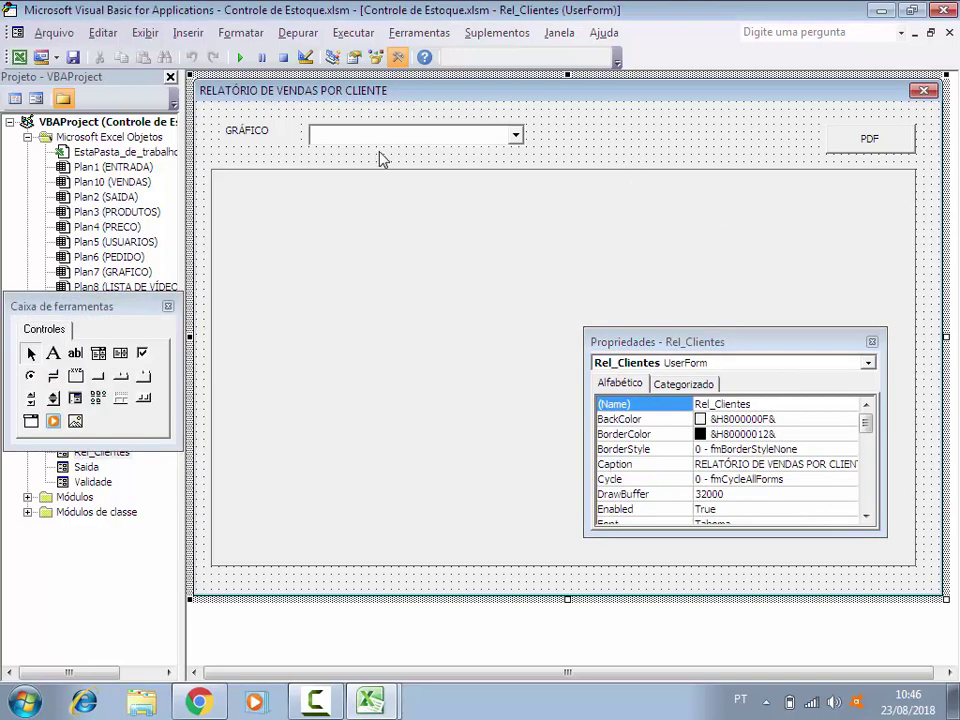
double_click(400, 134)
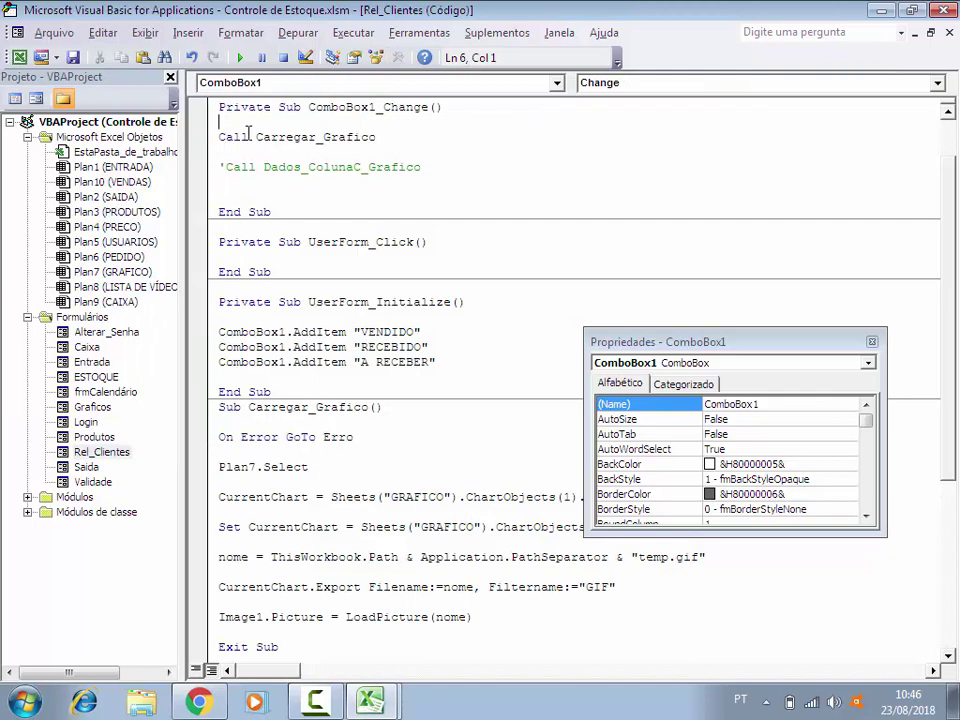
Step: Wrap Call Carregar_Grafico in an If ComboBox1.Text = "VENDIDO" Then … End If block
key(Return)
text(If)
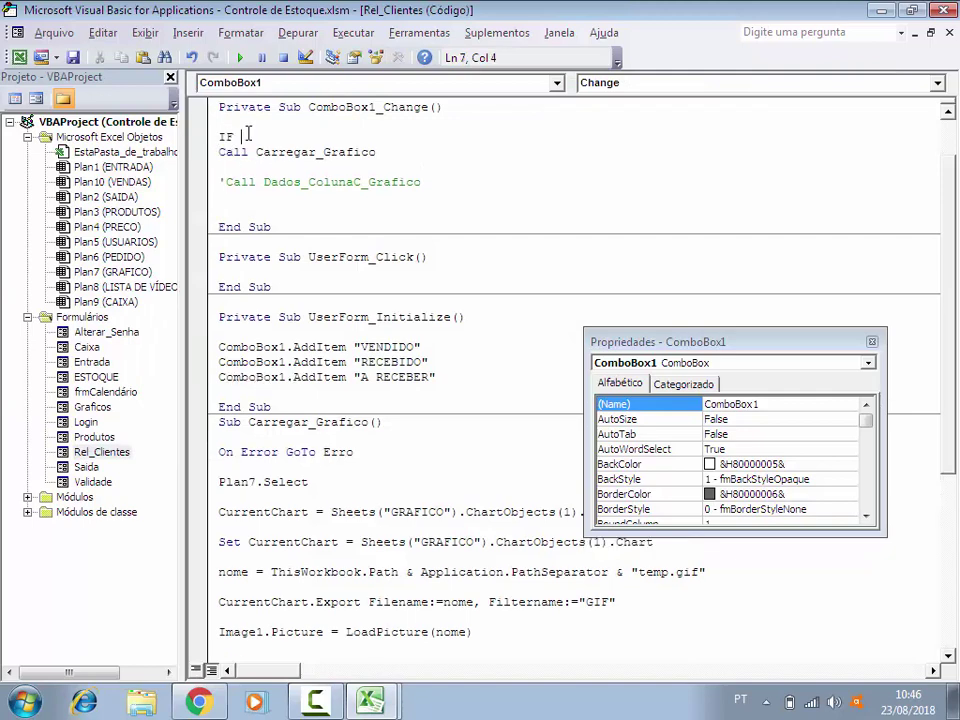
text(ComboBox1.)
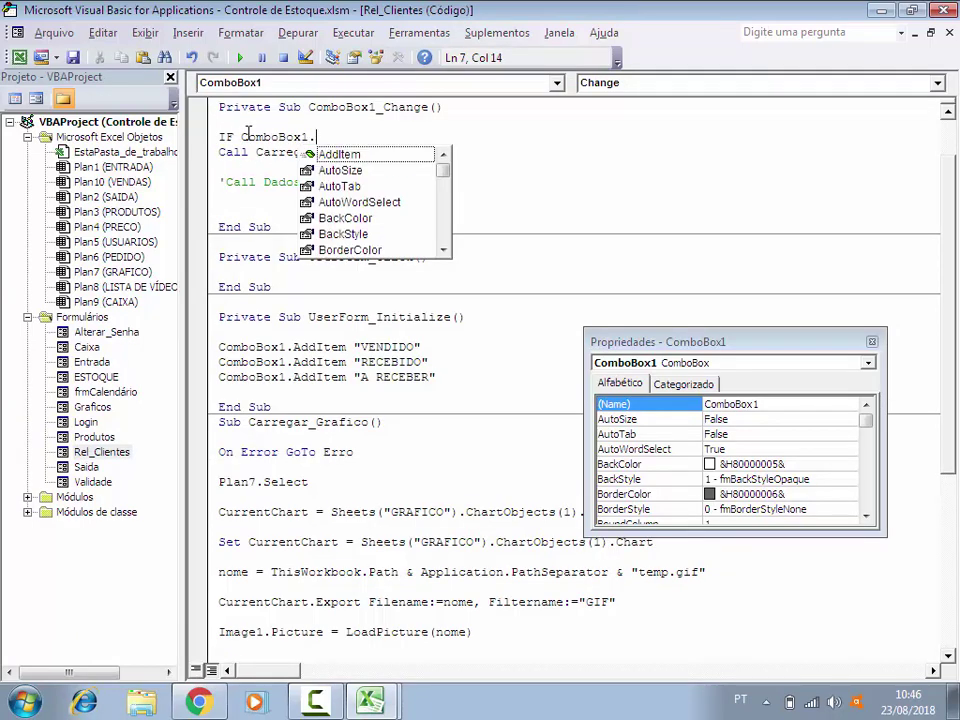
text(Text =)
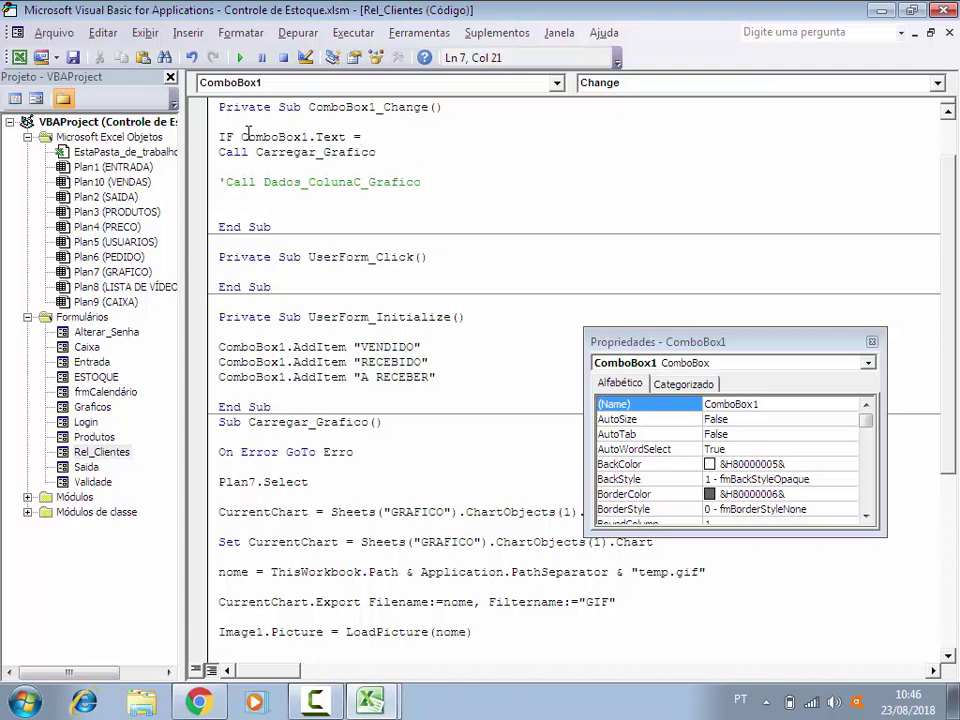
text("" THEN)
key(Return)
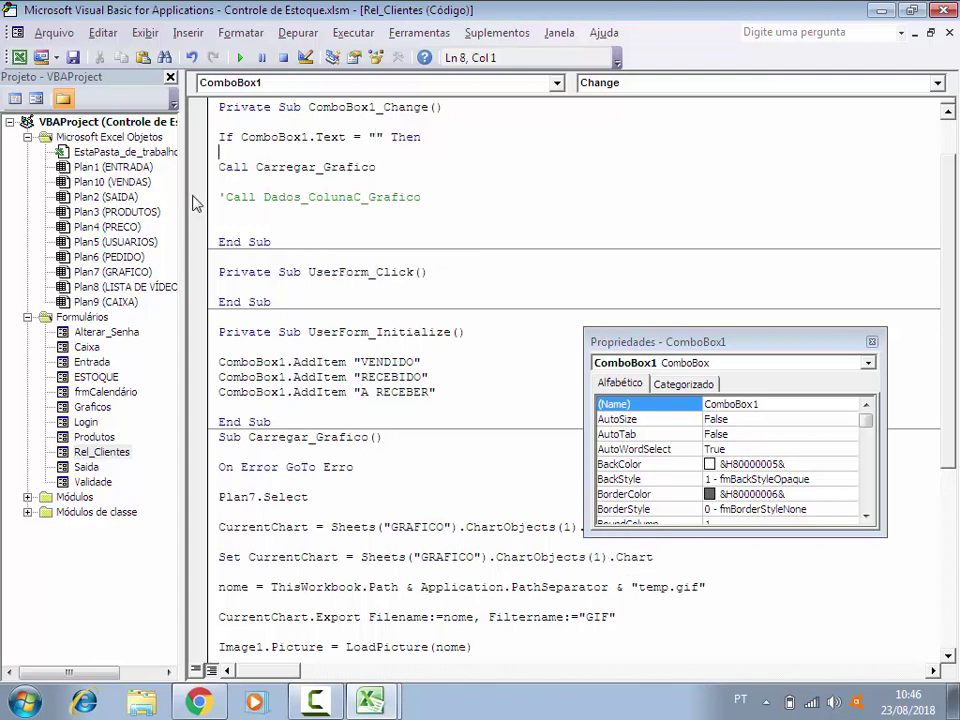
click(222, 184)
key(Return)
text(END)
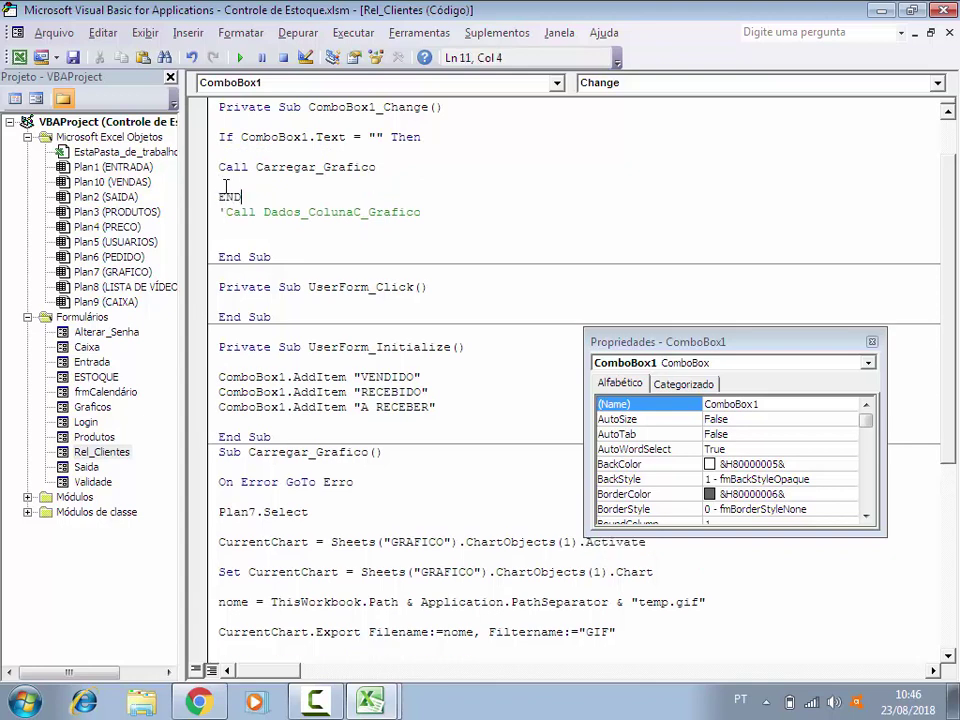
text( IF)
key(Return)
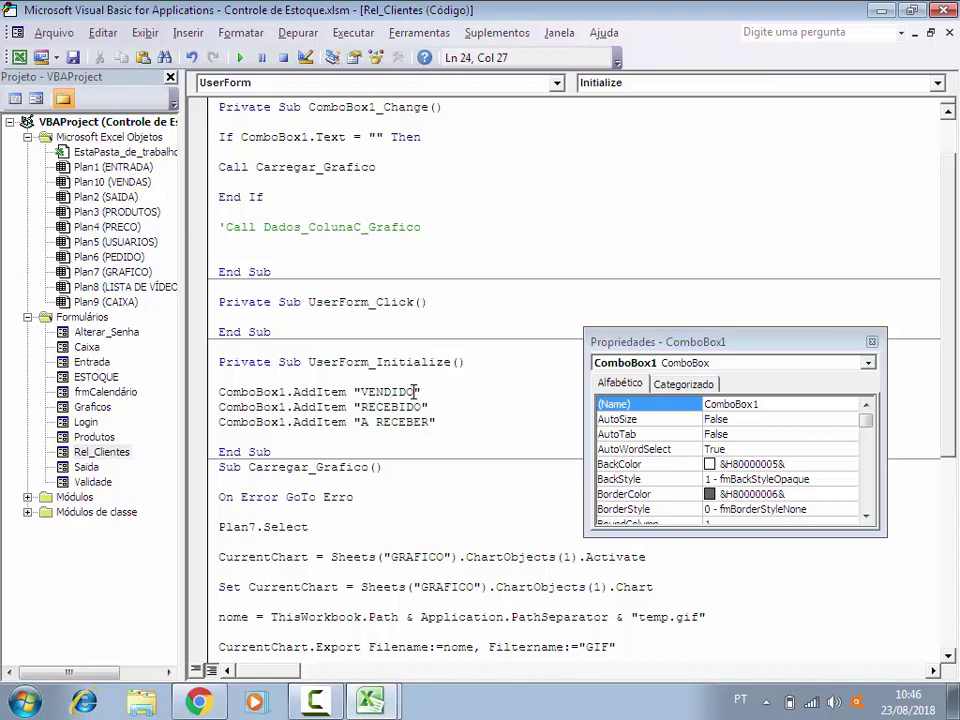
mouse_move(419, 392)
mouse_down()
mouse_move(370, 391)
mouse_move(416, 391)
mouse_up()
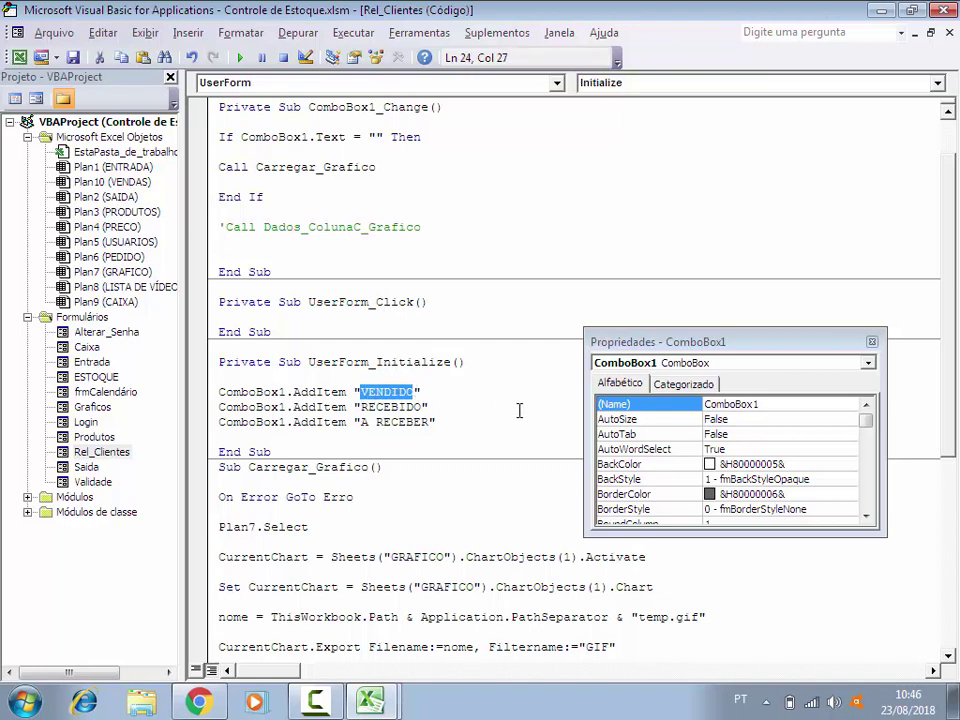
key(ctrl+c)
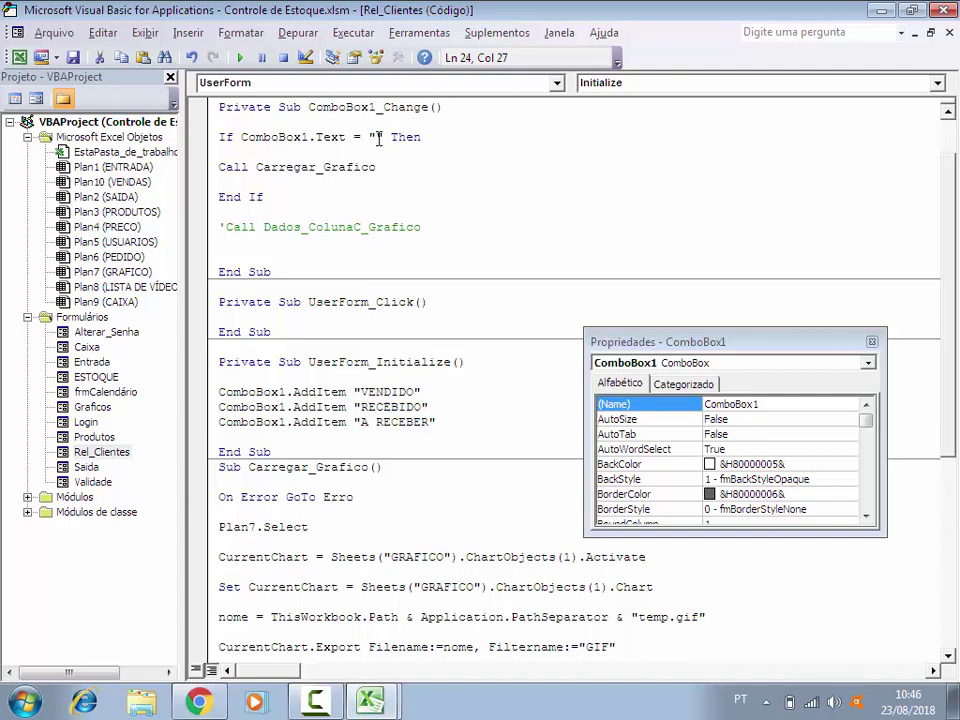
click(376, 137)
key(ctrl+v)
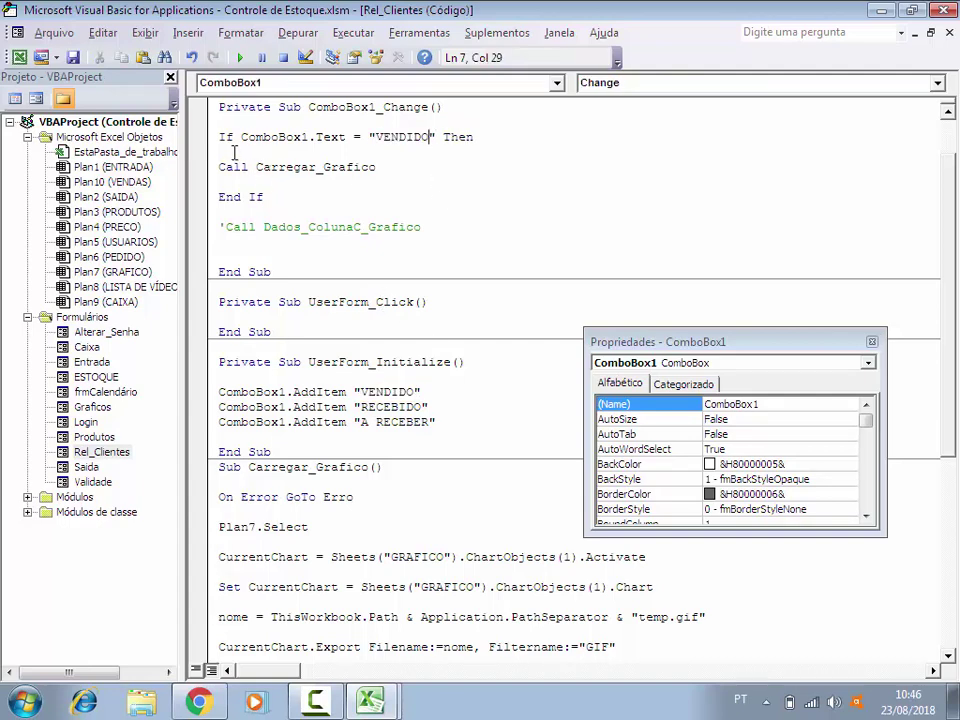
Step: Add a Call Dados_ColunaC_Grafico line inside the If block
click(244, 153)
key(Return)
text(CAL)
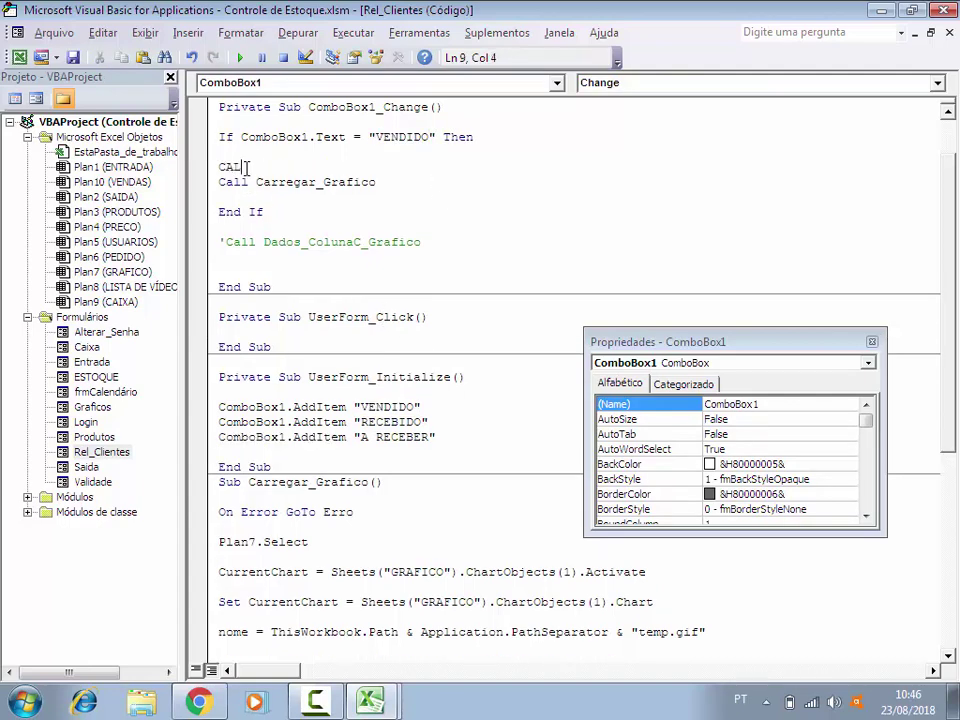
text(L DADOS)
key(ctrl+space)
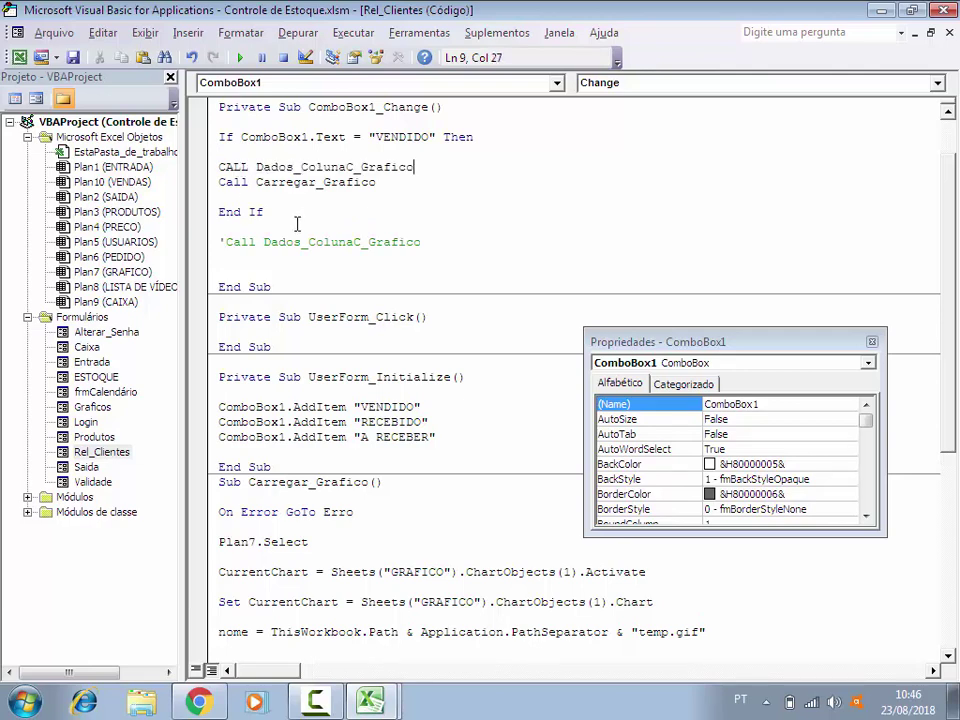
click(302, 226)
Step: Delete the leftover commented-out call line and the blank lines before End Sub
drag(433, 242, 214, 243)
key(Delete)
key(Up)
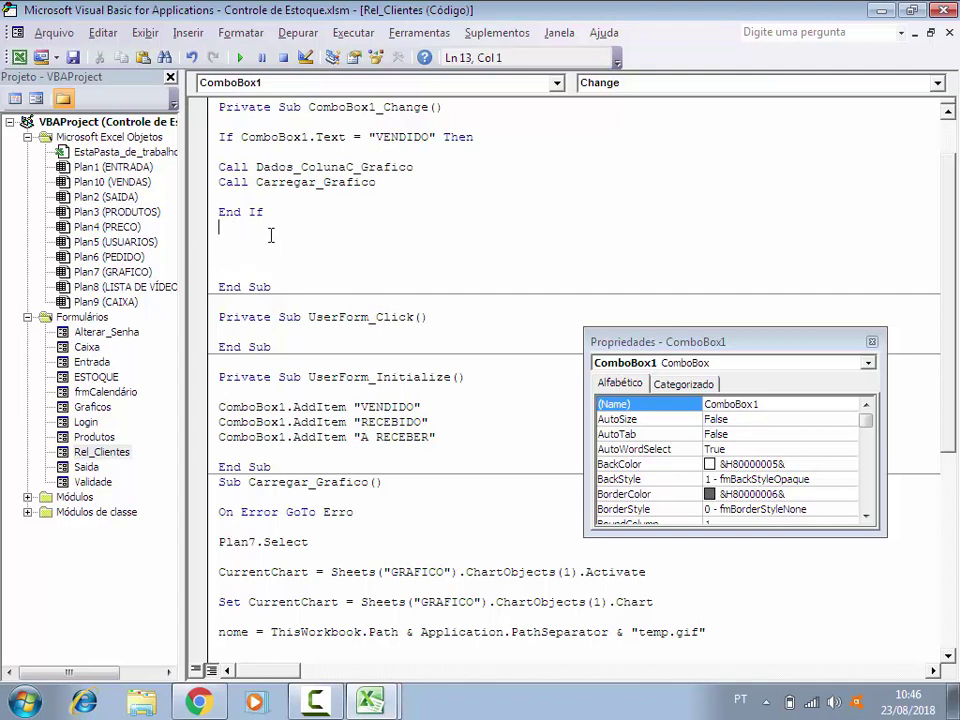
key(Delete)
key(Delete)
key(Delete)
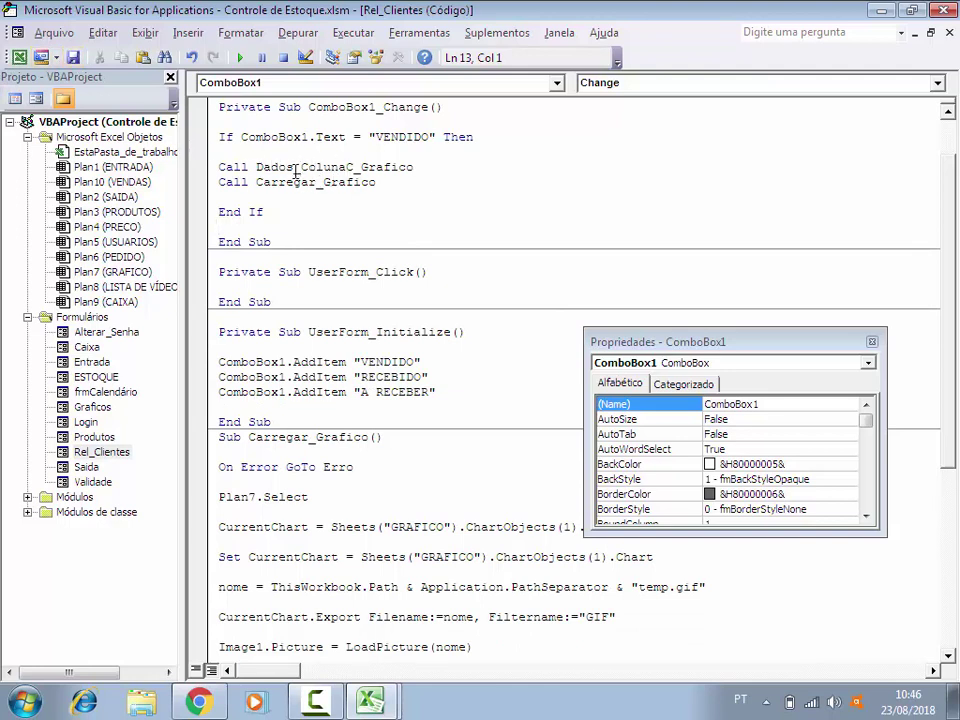
Step: Open Módulo3, locate its Total_Venda_Clientes procedure, then select the Rel_Clientes form
click(27, 497)
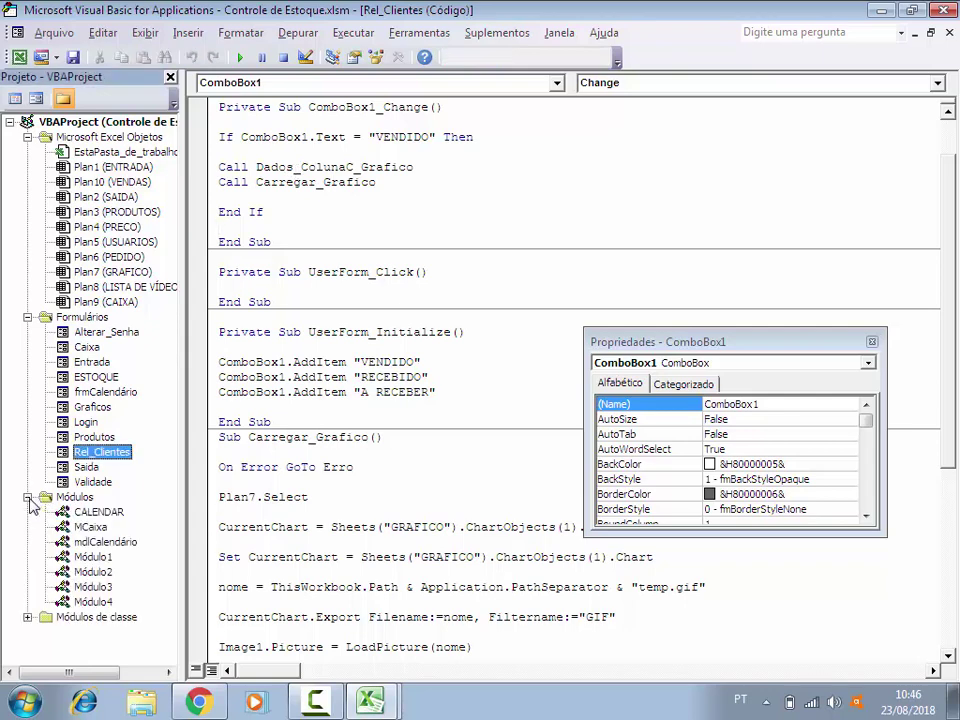
double_click(95, 588)
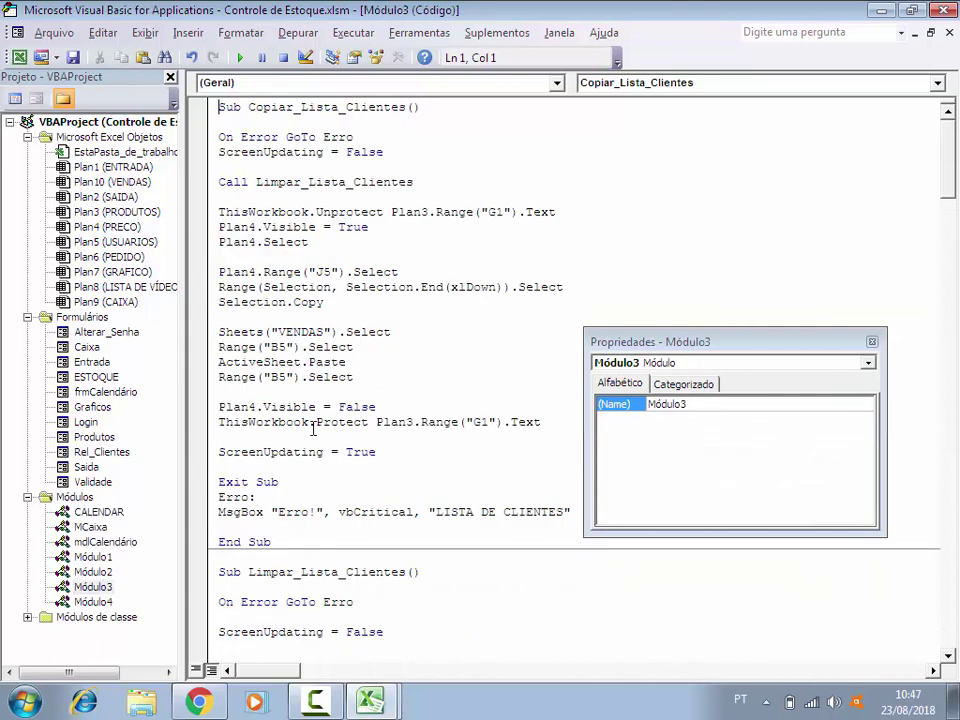
drag(953, 190, 950, 595)
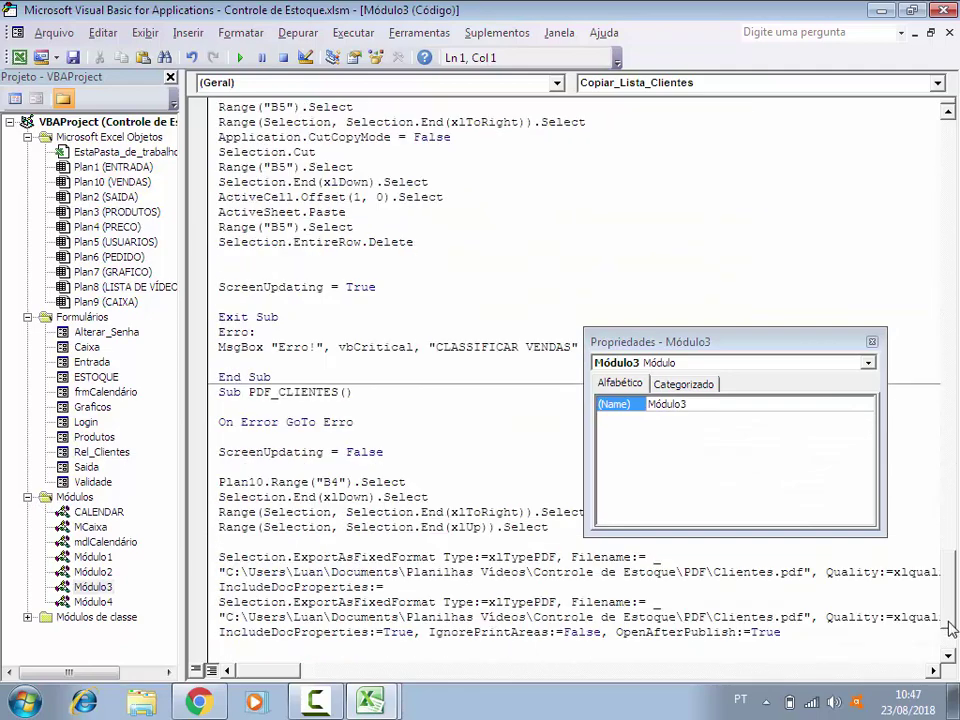
scroll(400, 524, up, 5)
scroll(400, 524, up, 4)
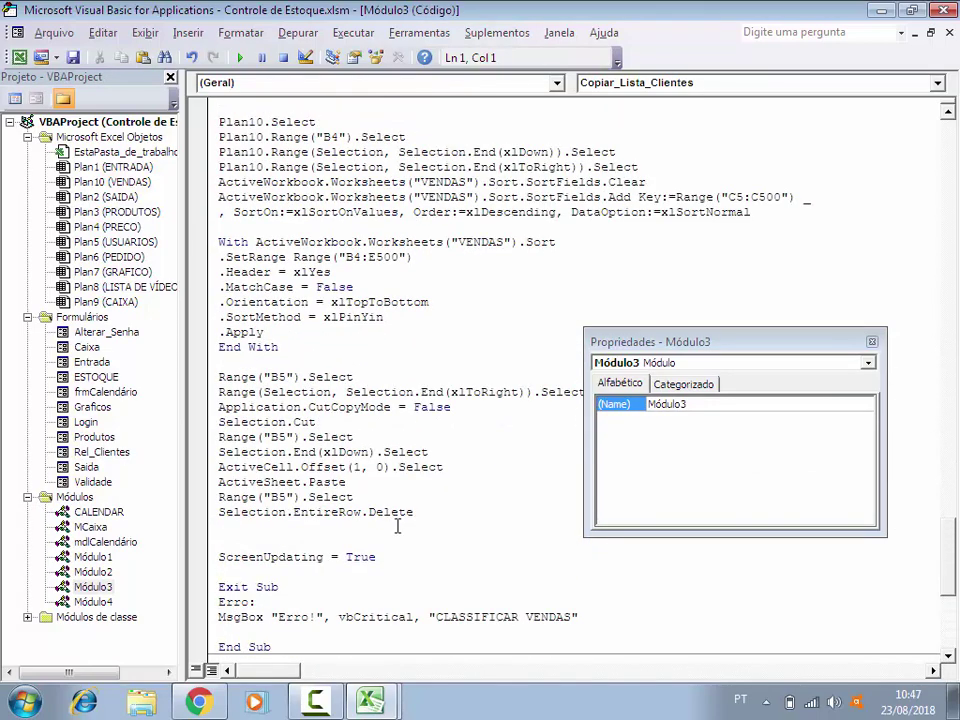
scroll(400, 524, up, 5)
scroll(400, 524, up, 3)
scroll(403, 524, up, 6)
scroll(403, 524, up, 5)
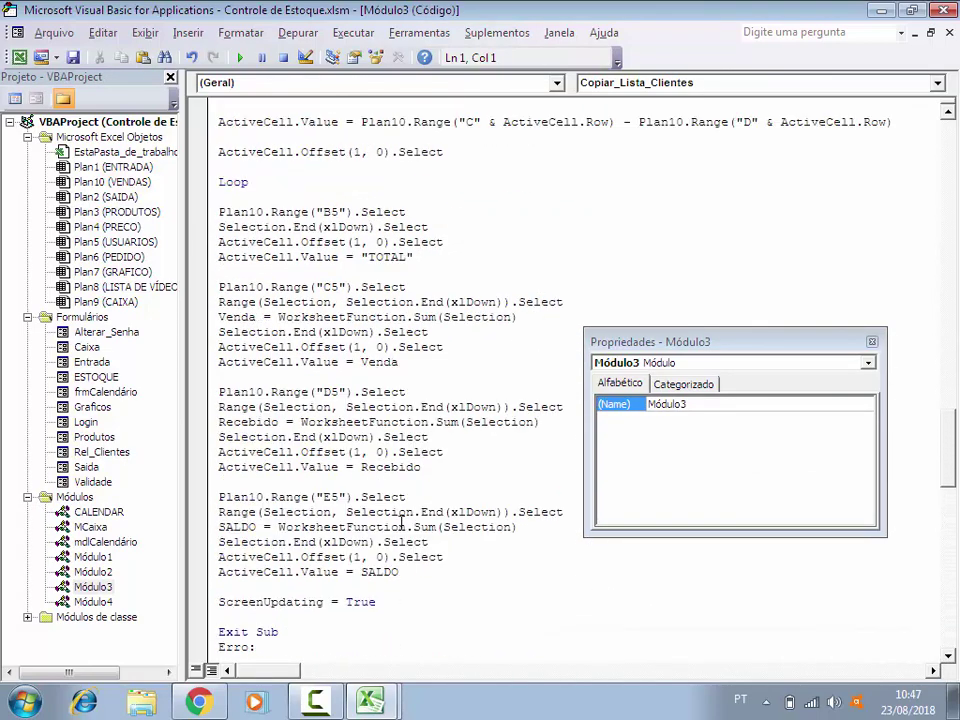
scroll(403, 524, up, 3)
scroll(403, 524, up, 5)
scroll(401, 519, up, 1)
scroll(401, 411, up, 1)
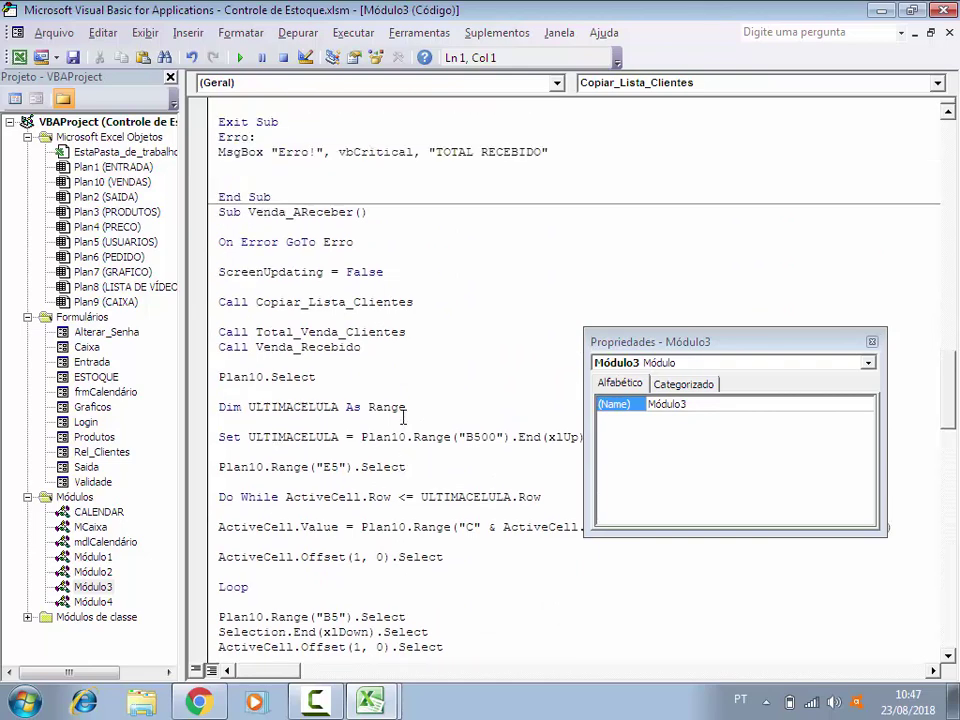
scroll(390, 420, up, 6)
scroll(381, 426, up, 3)
scroll(381, 426, up, 3)
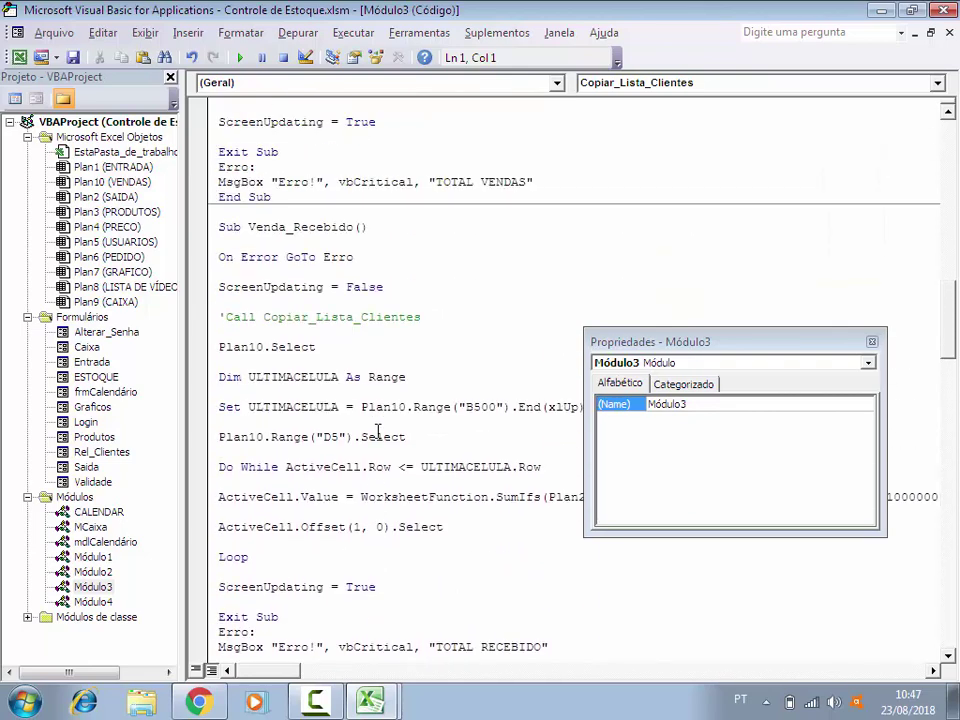
scroll(378, 430, up, 3)
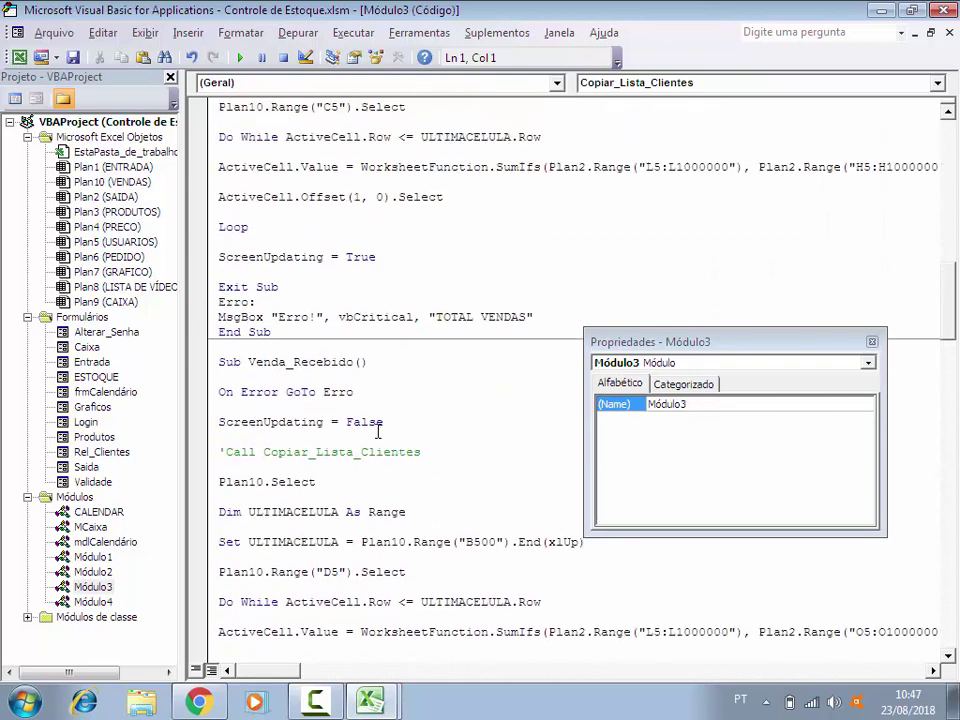
scroll(378, 430, up, 3)
scroll(378, 432, up, 5)
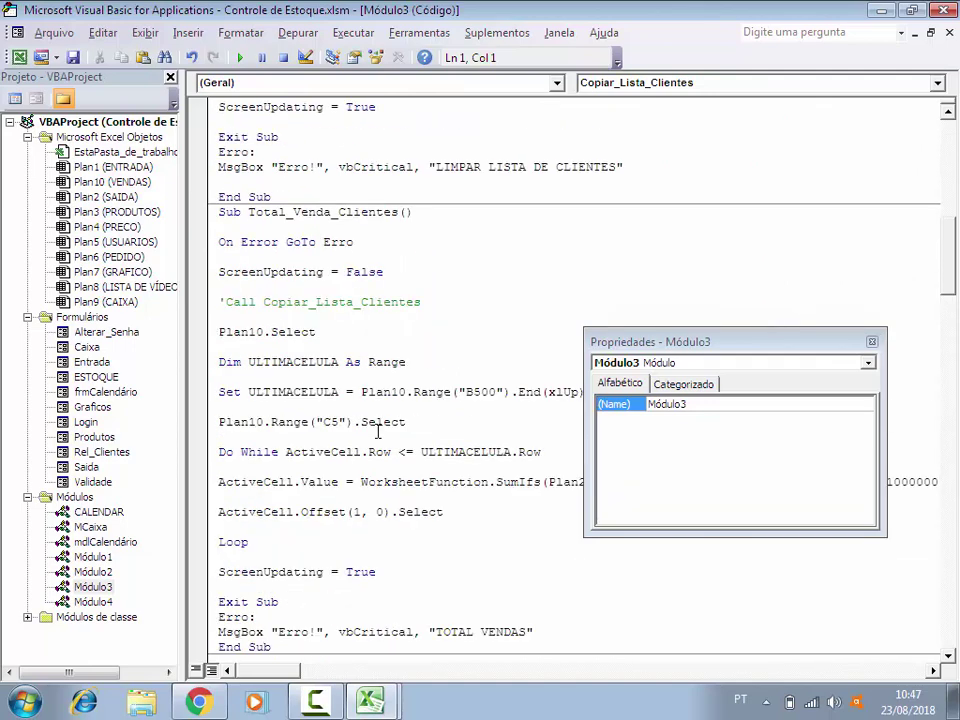
scroll(378, 432, up, 3)
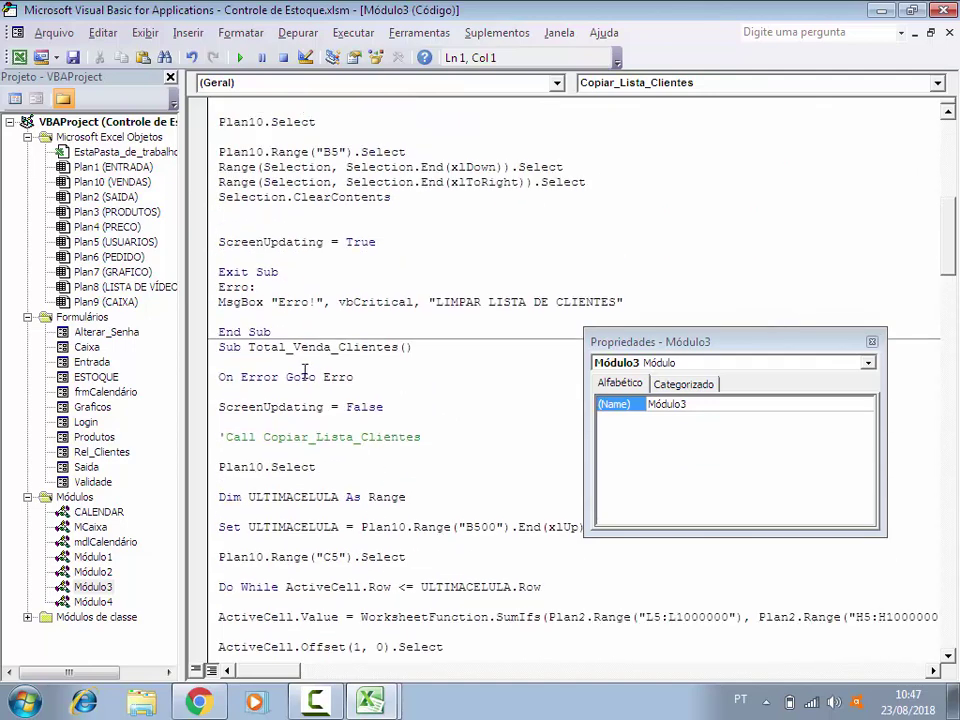
drag(249, 347, 399, 346)
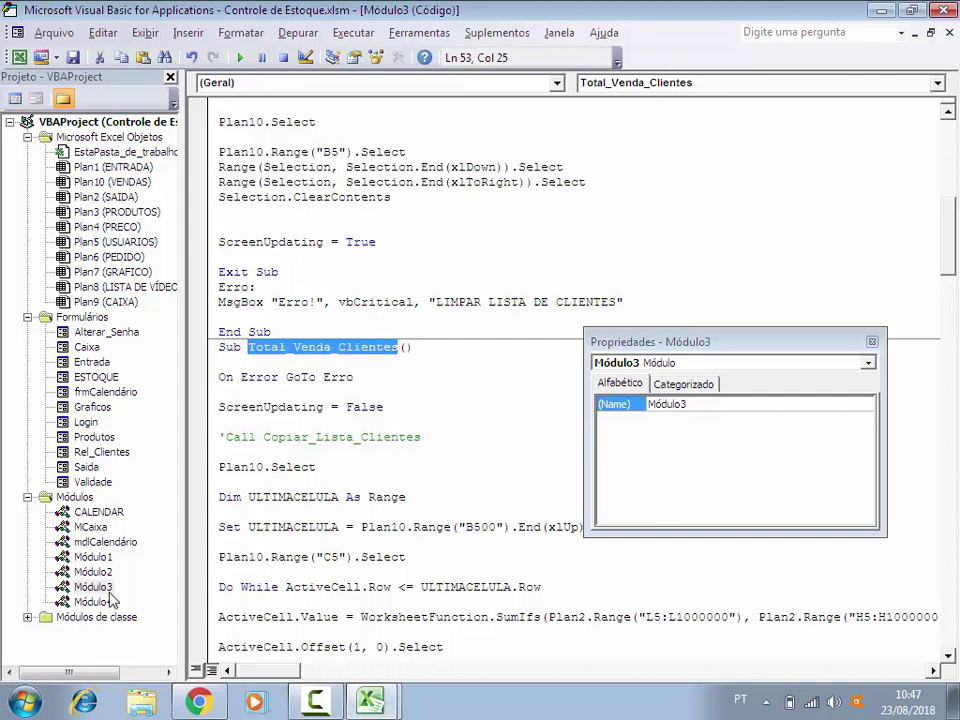
click(104, 453)
Step: In ComboBox1_Change, add Módulo3 calls to Total_Venda_Clientes and Copiar_Lista_Clientes
double_click(105, 455)
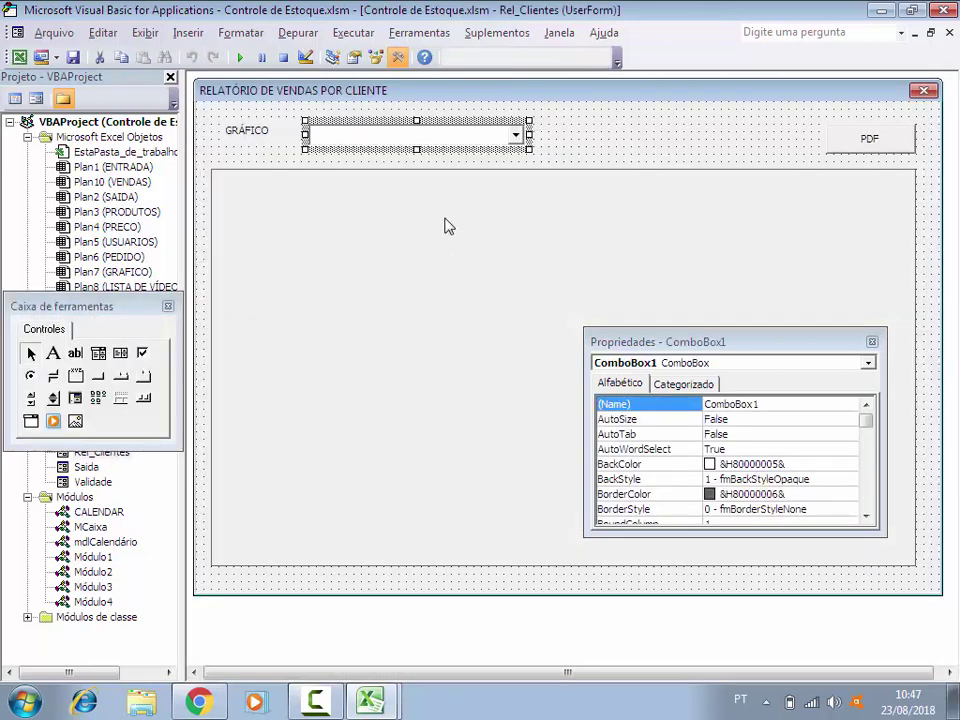
click(563, 150)
click(416, 145)
text(M)
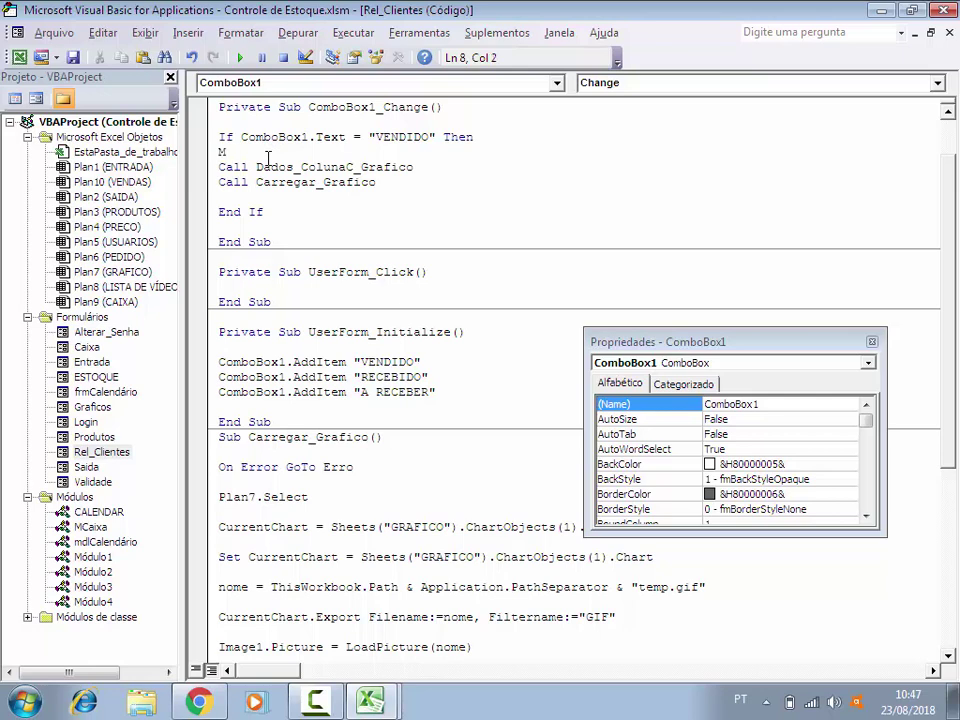
text(ÓDULOS.)
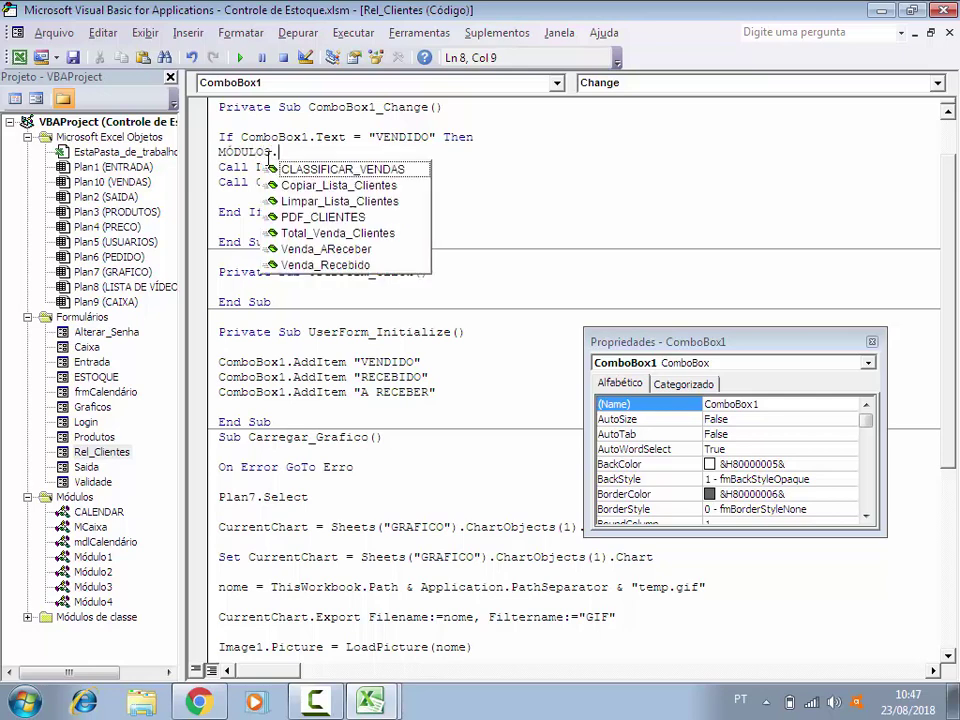
text(Total_Venda_Clientes)
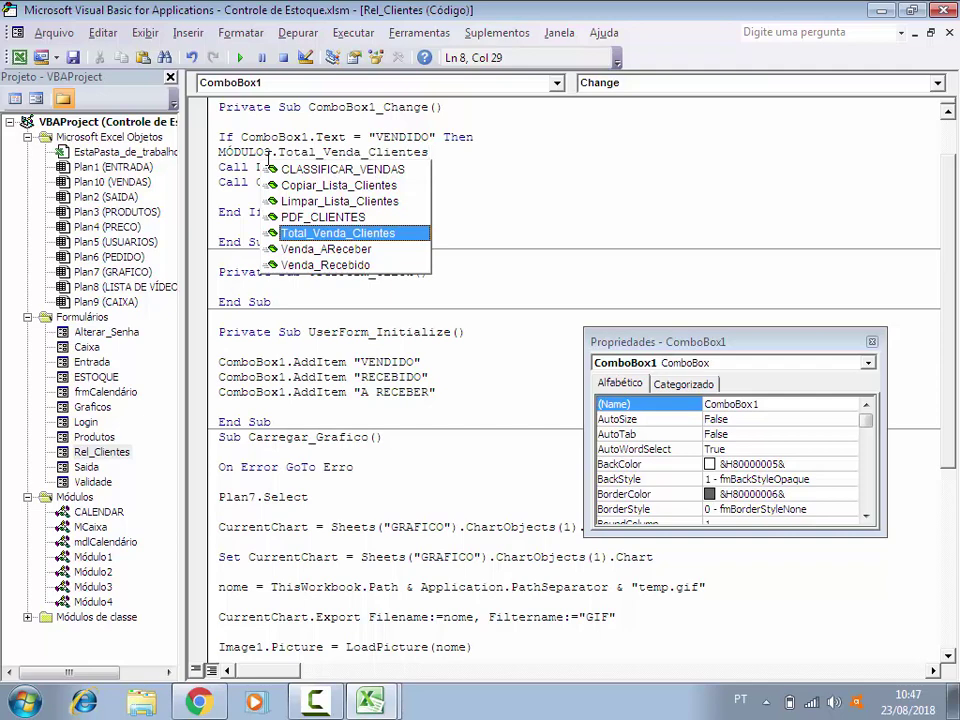
click(505, 139)
key(Return)
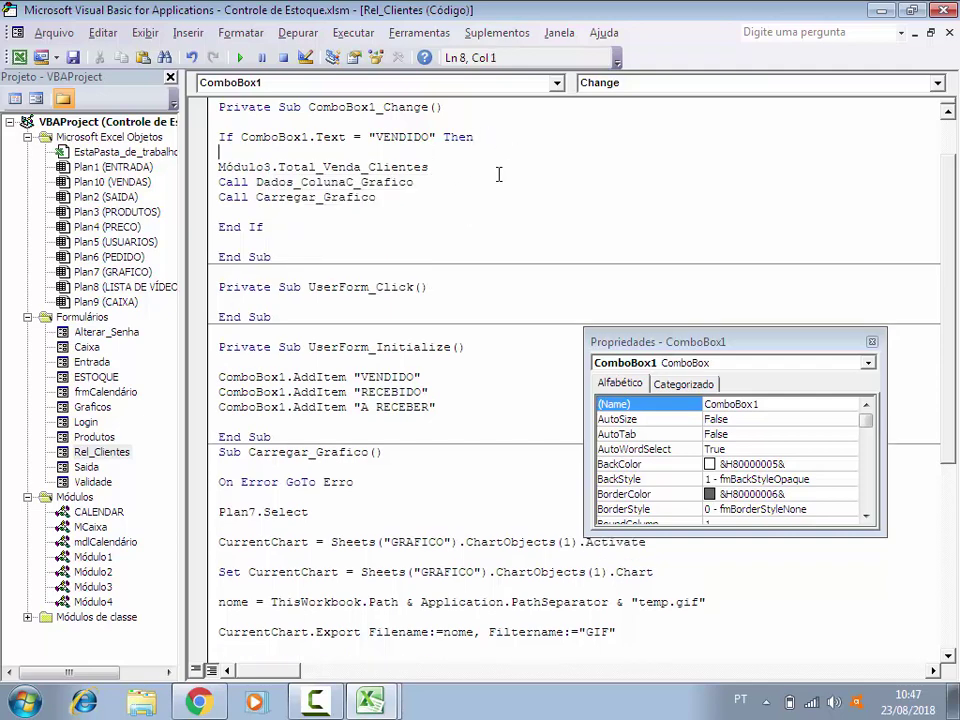
text(Módulo)
text(3.co)
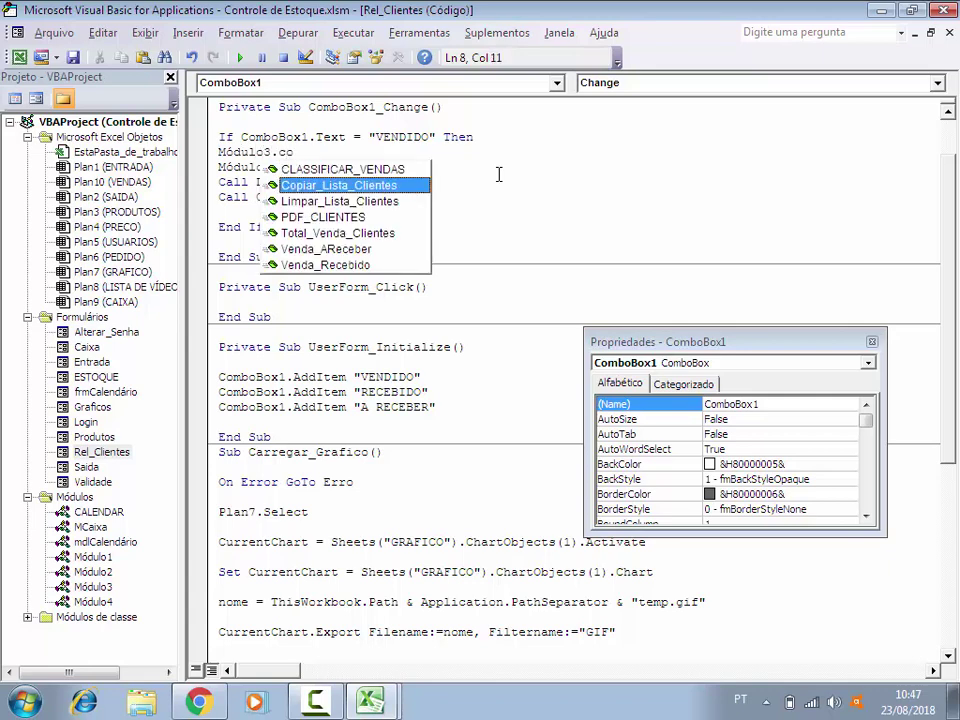
key(space)
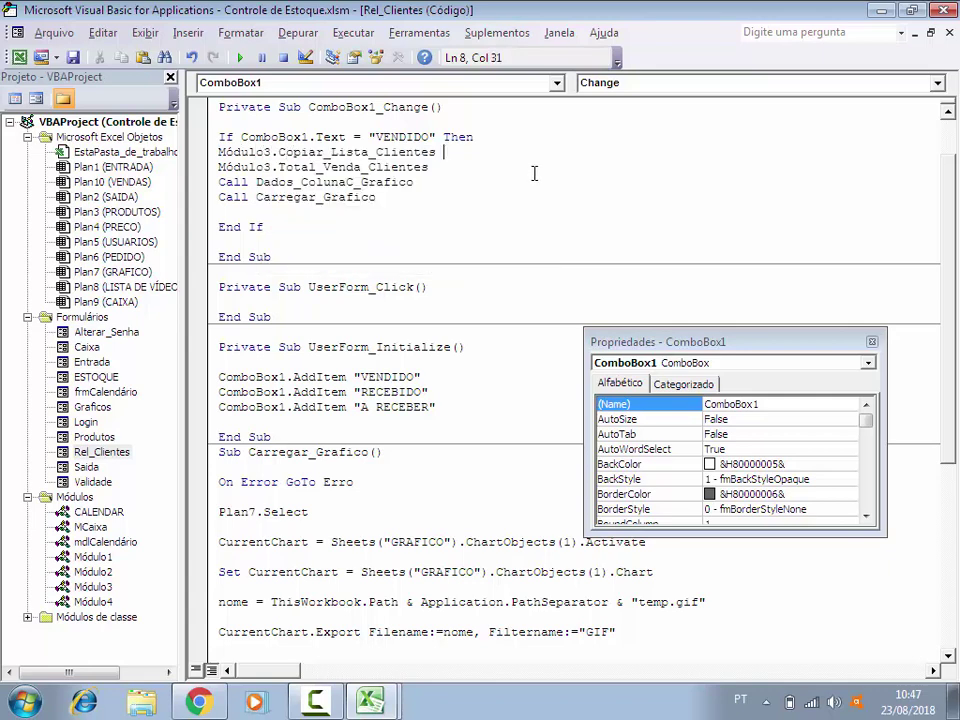
Step: Add a Módulo3.Limpar_Lista_Clientes call and a blank line before the chart calls
key(Return)
text(mó)
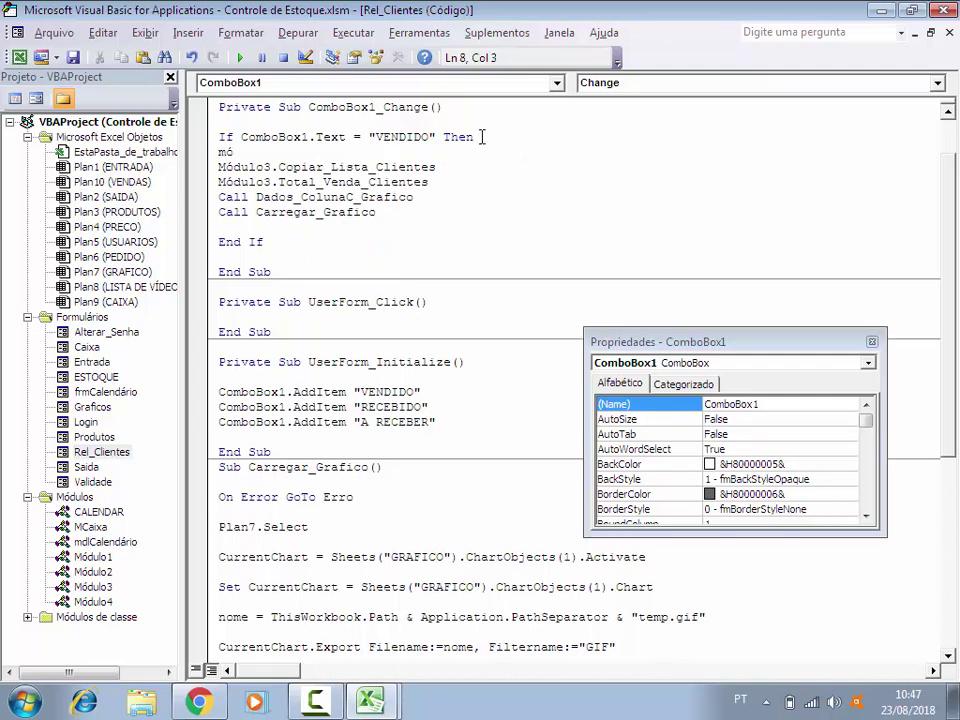
text(dulo)
text(.li)
key(BackSpace)
key(BackSpace)
text(.)
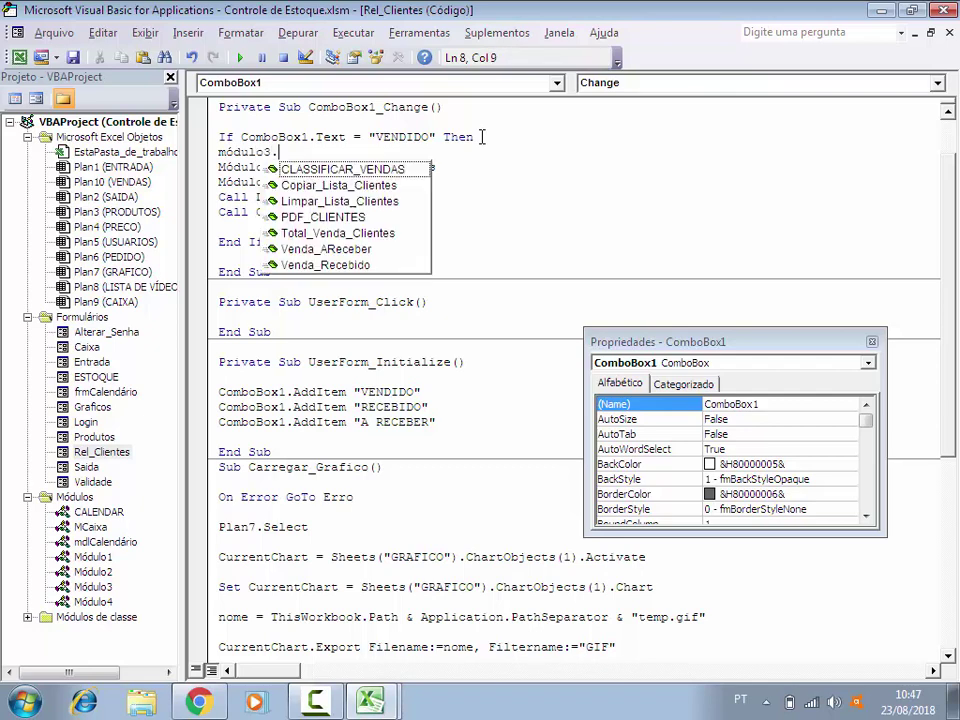
text(li)
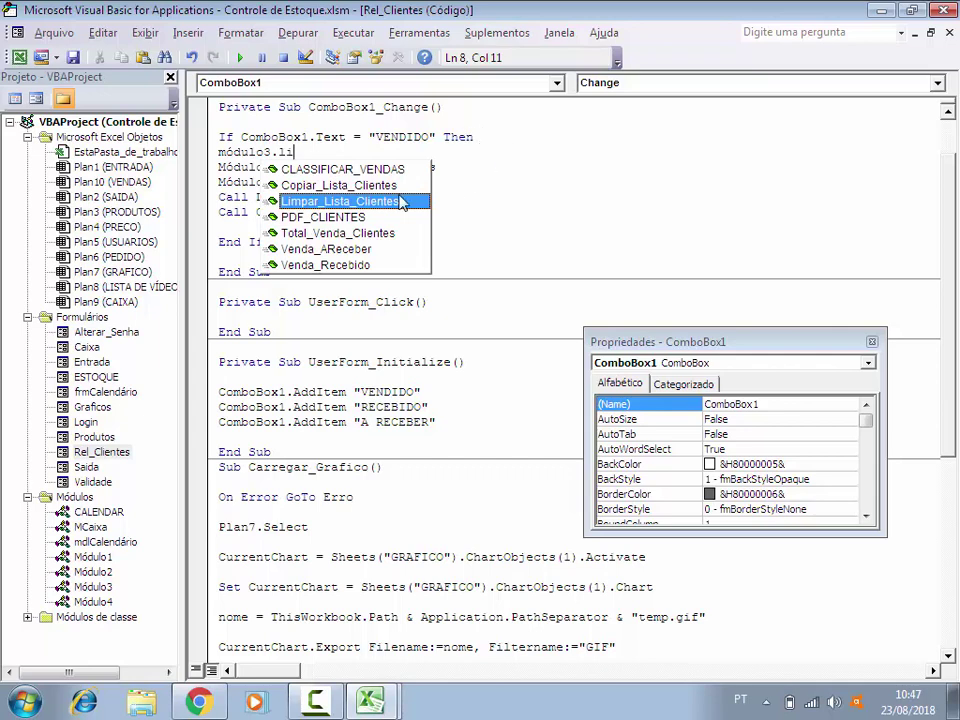
key(Tab)
click(398, 244)
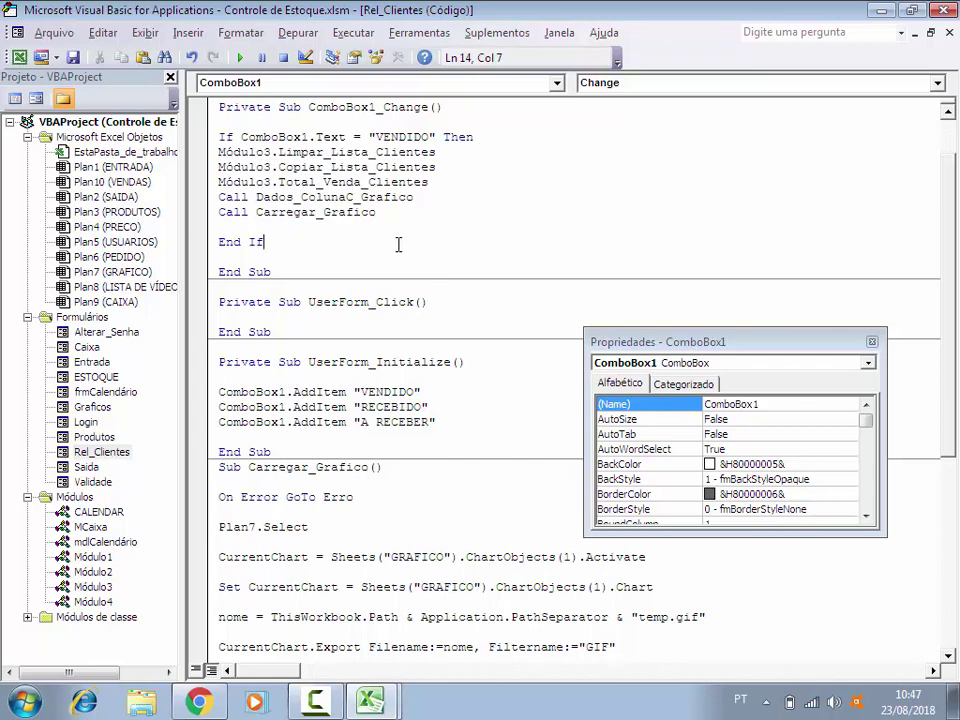
click(437, 167)
click(434, 186)
key(Return)
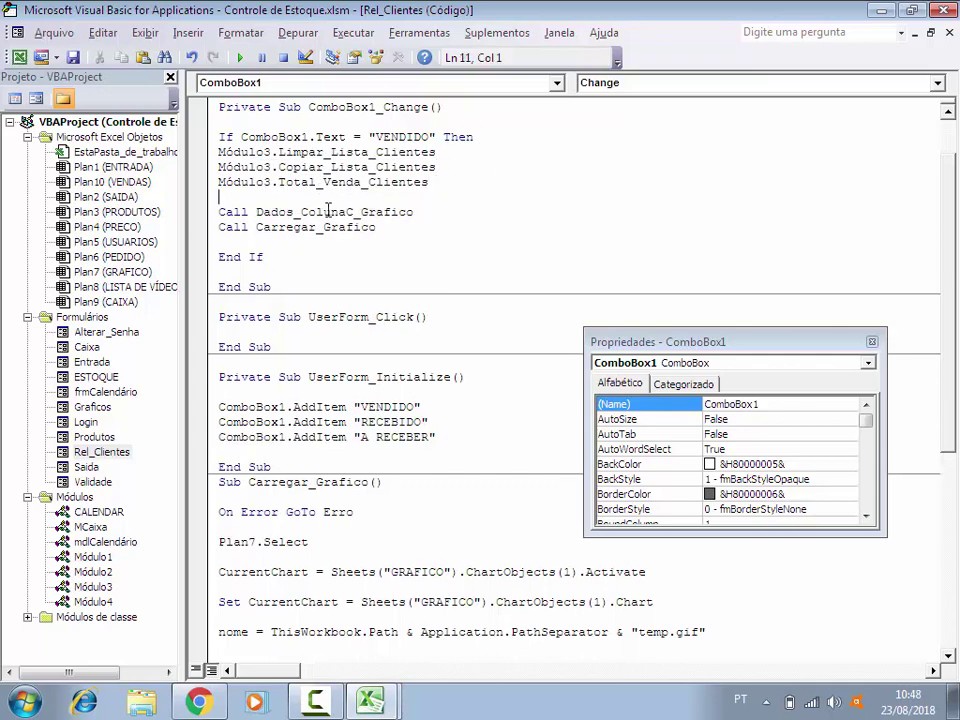
Step: Comment out the Limpar, Copiar and Total_Venda_Clientes call lines with apostrophes
click(221, 152)
text(')
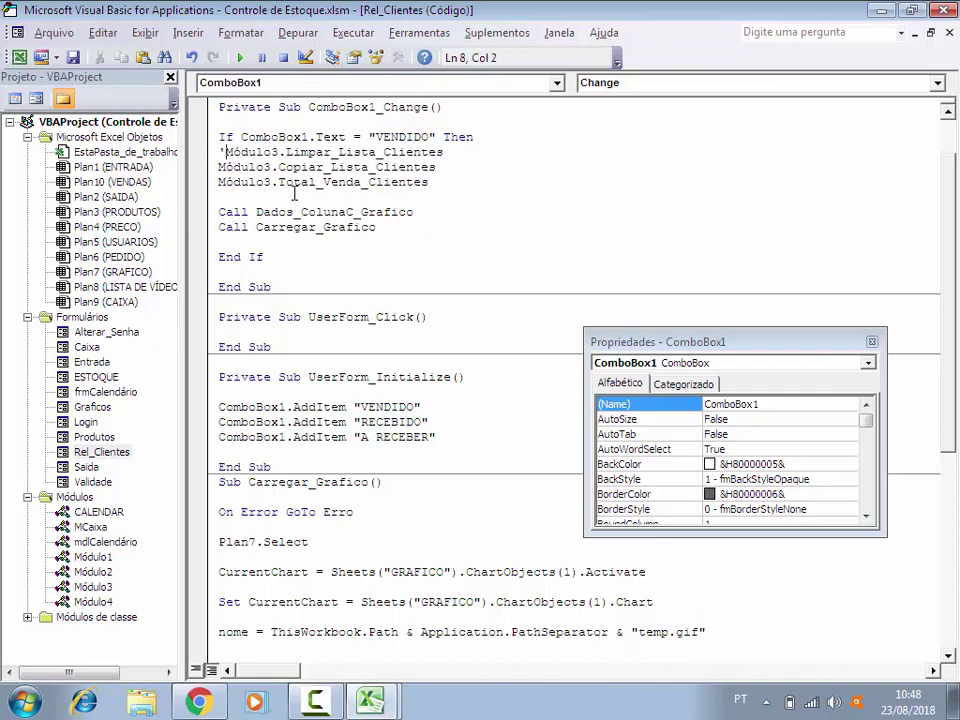
click(221, 167)
text(')
click(221, 182)
text(')
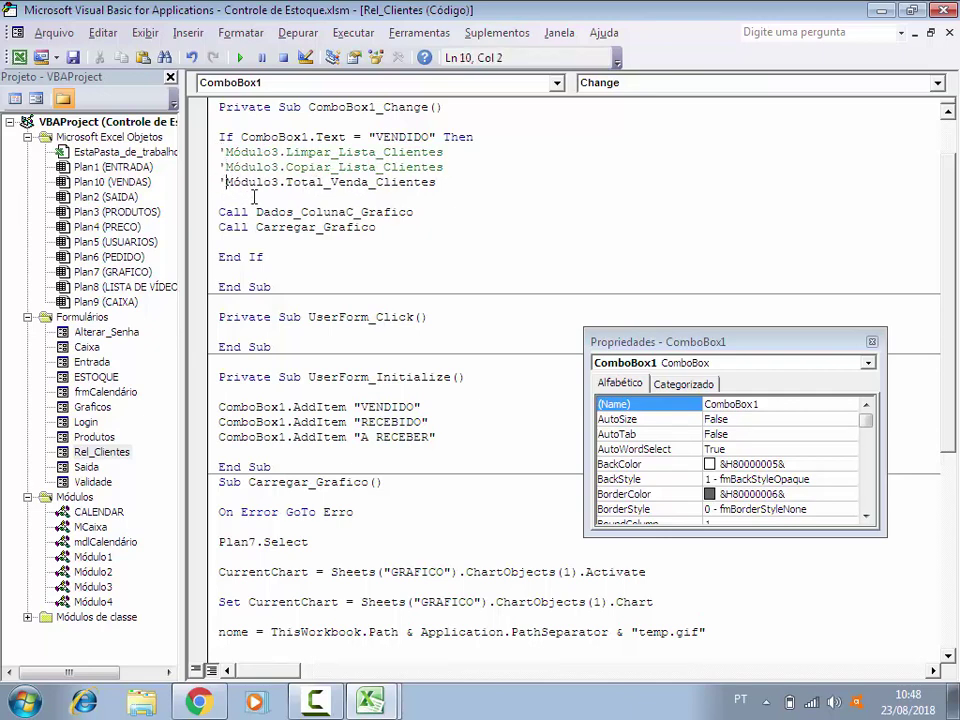
key(Down)
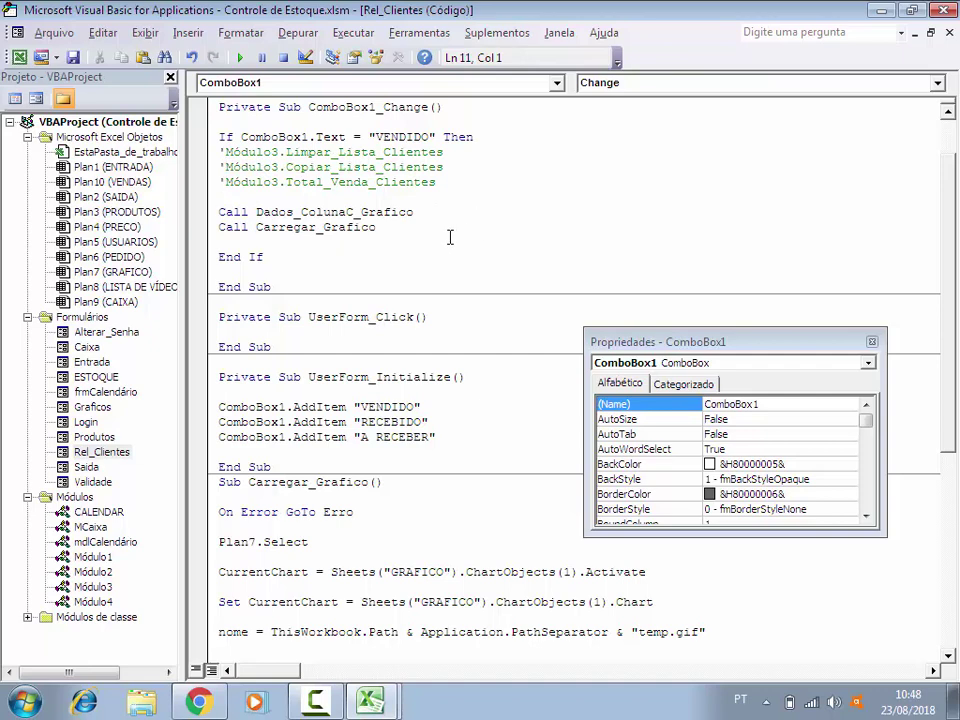
Step: Delete the empty UserForm_Click procedure and save the workbook
click(272, 346)
drag(272, 346, 212, 318)
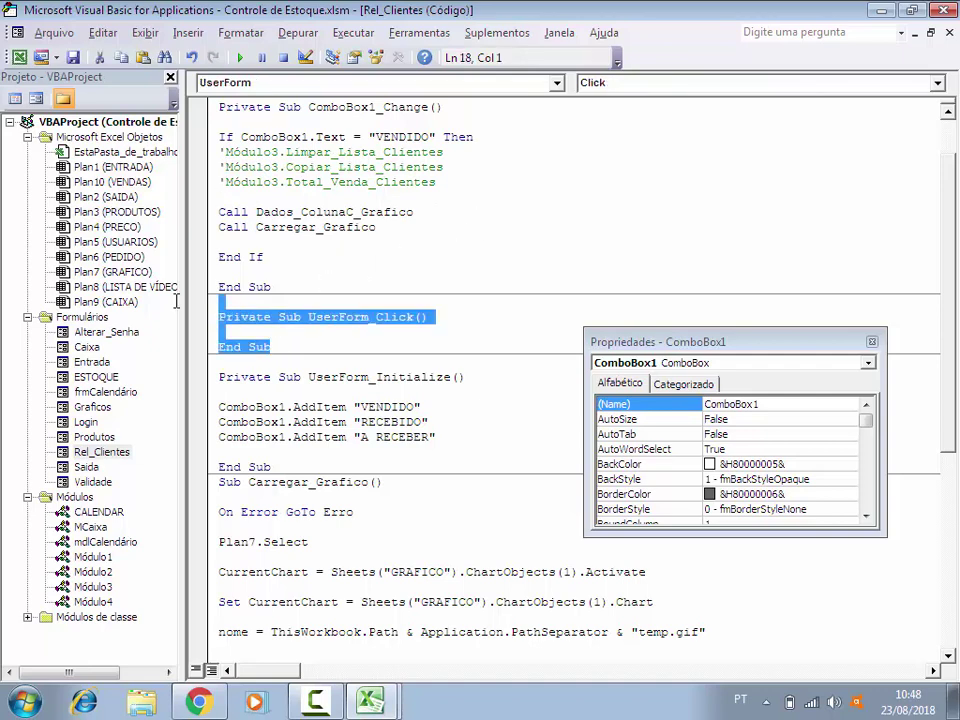
key(Delete)
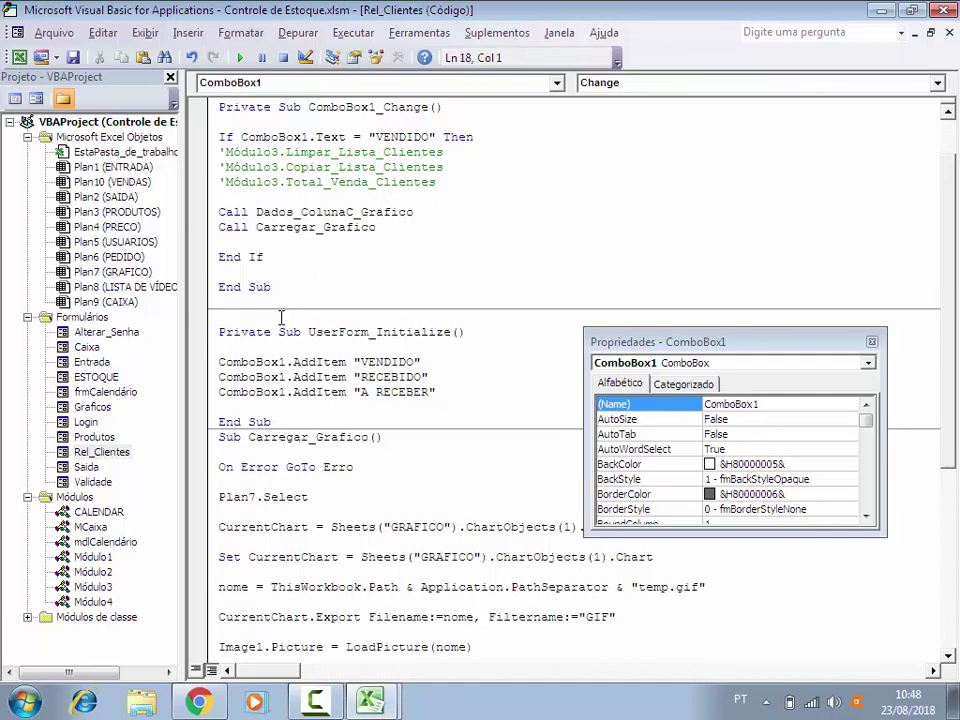
key(Delete)
key(Delete)
click(72, 57)
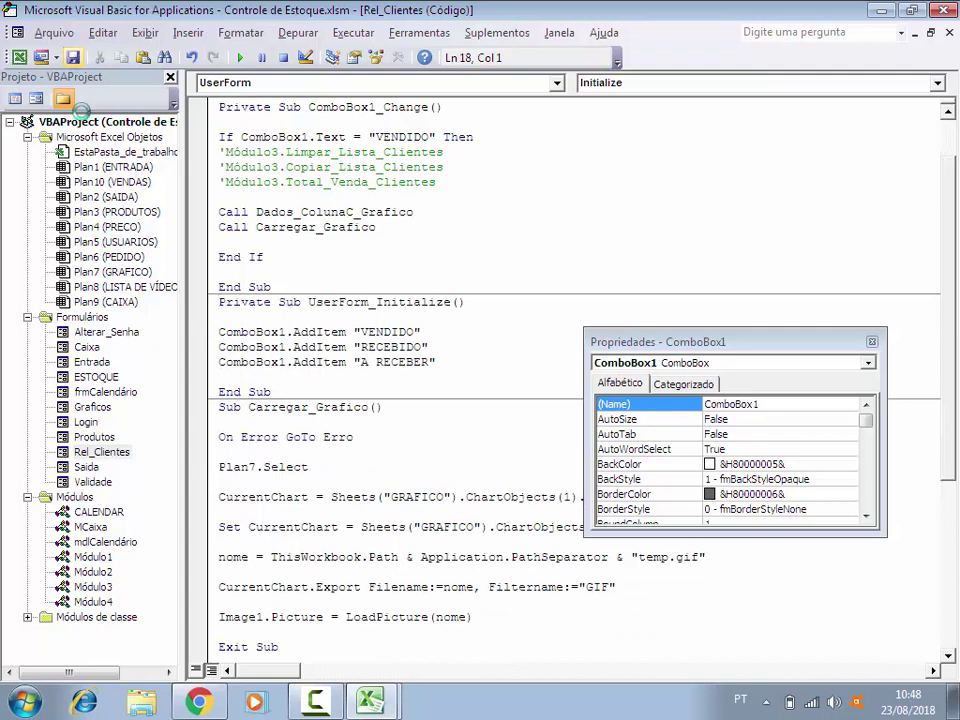
Step: Run the Rel_Clientes form, choose VENDIDO, and debug the resulting runtime error 438
double_click(101, 452)
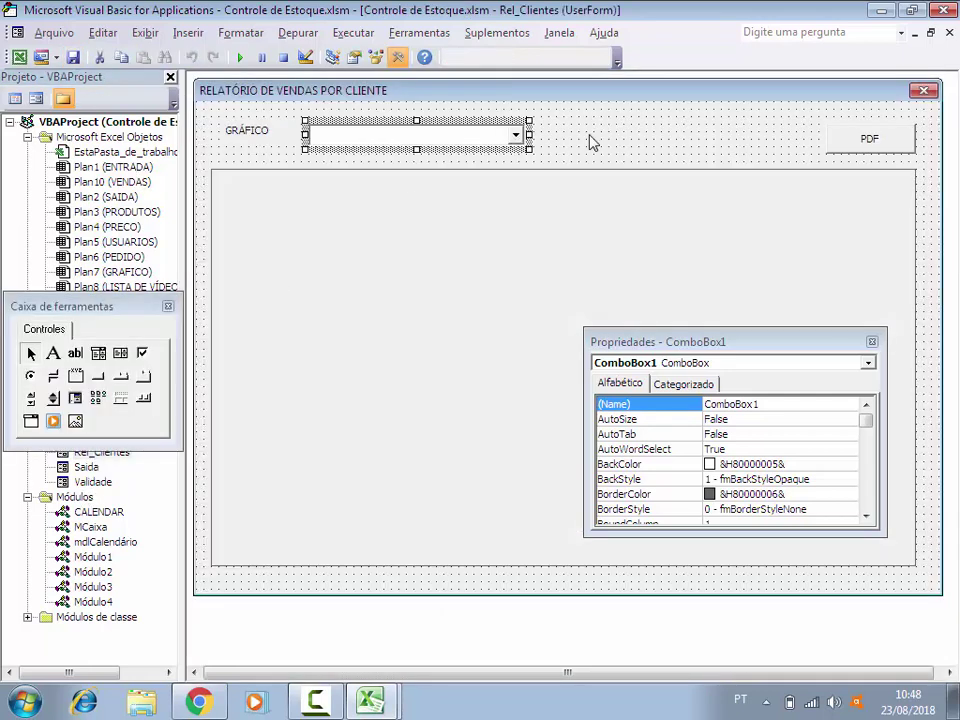
click(590, 142)
click(240, 57)
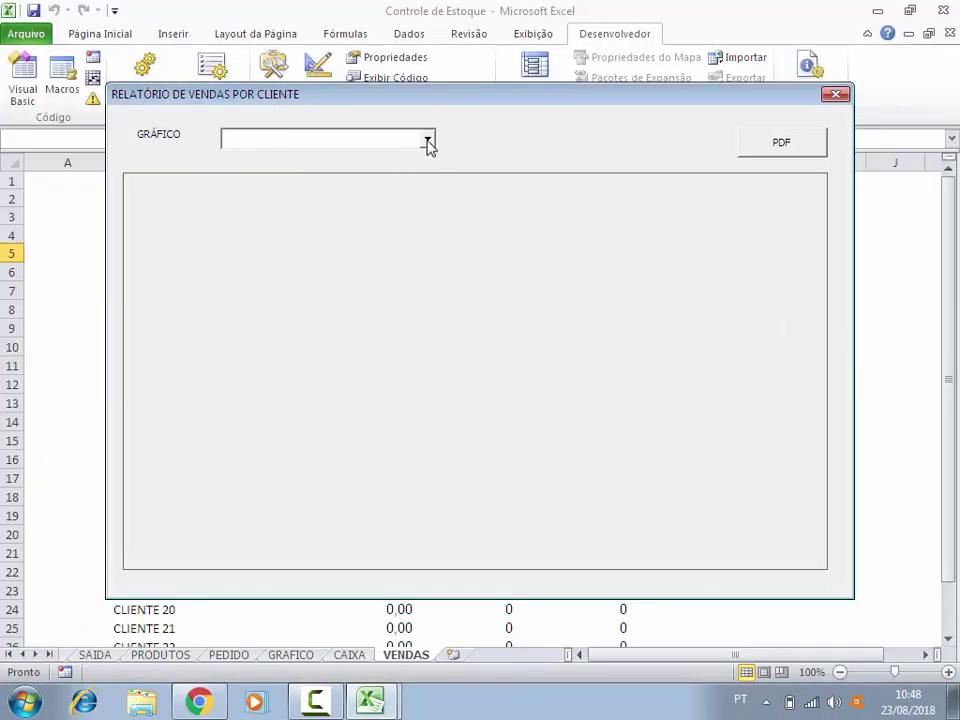
click(428, 142)
click(312, 158)
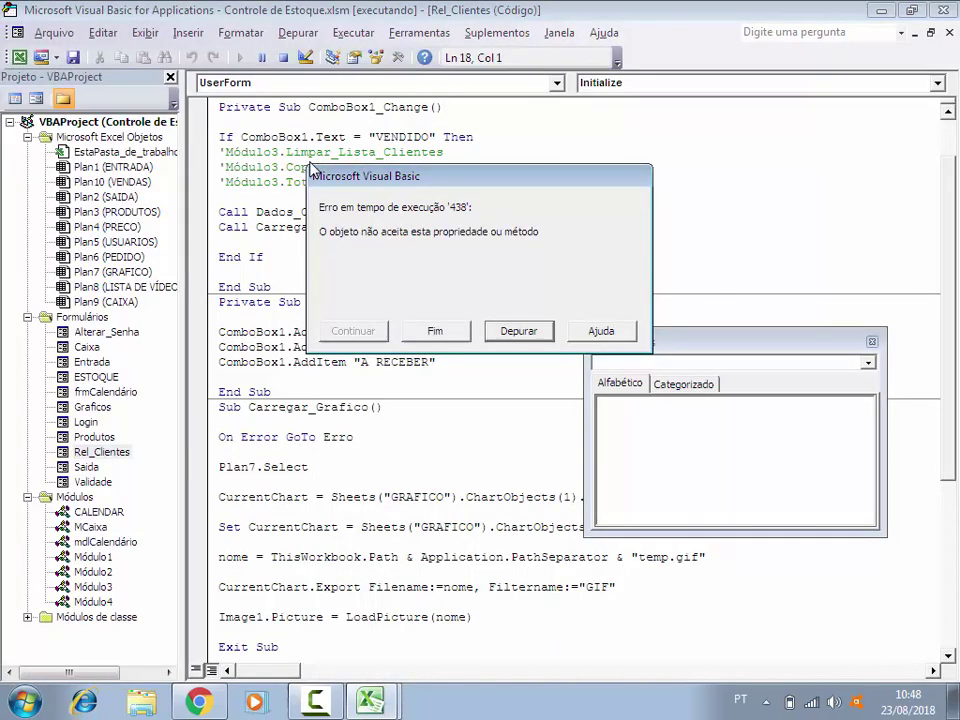
click(522, 330)
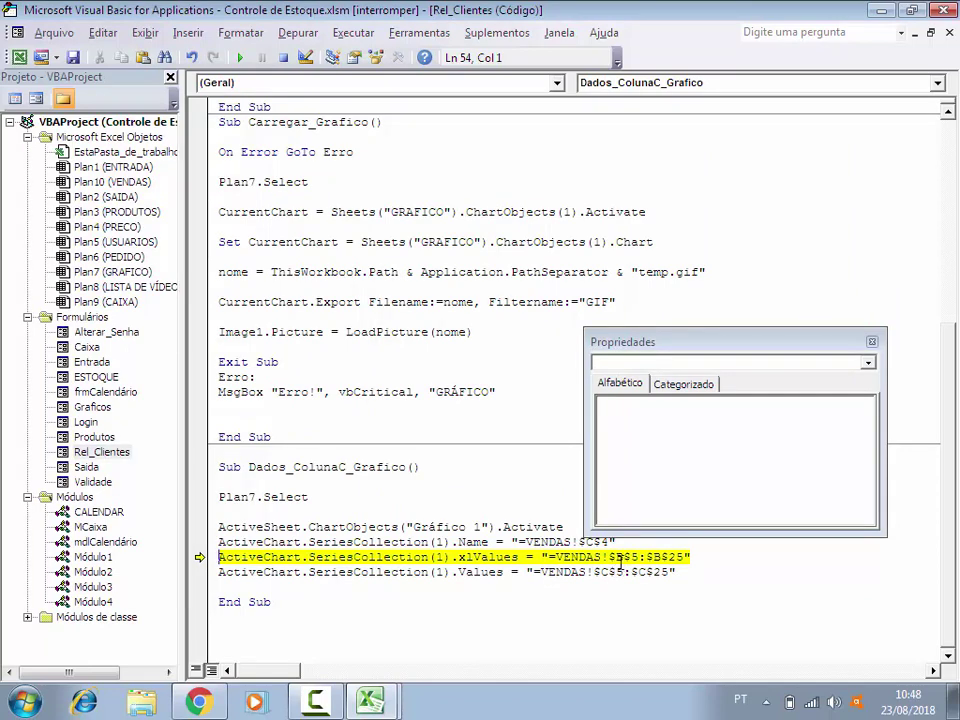
Step: Rerun the test, jump to the failing xlValues line, and close the Properties panel
click(240, 57)
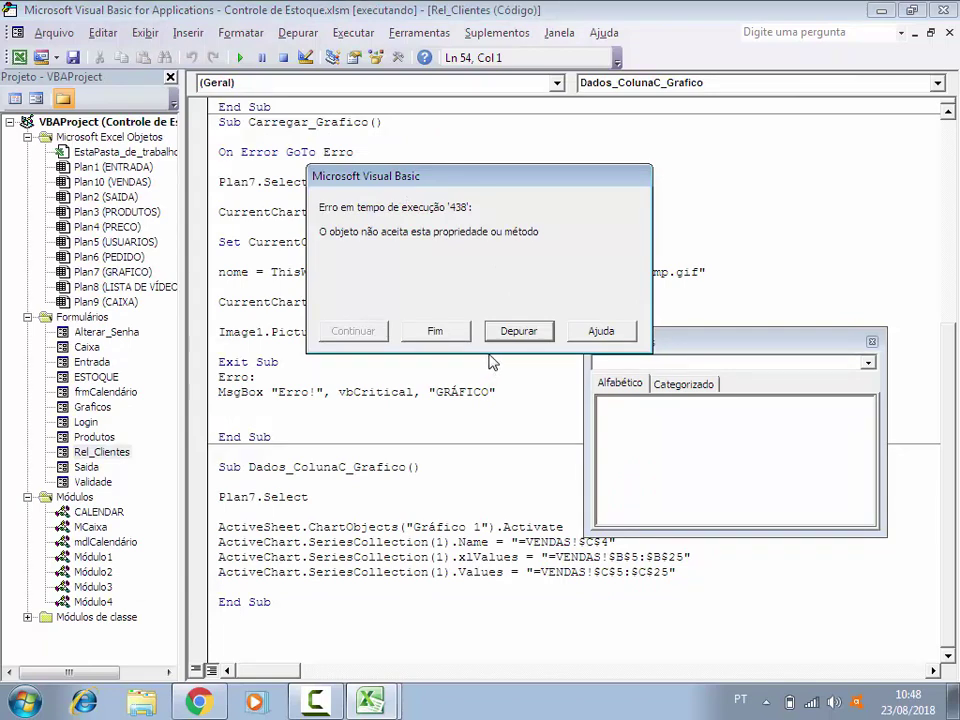
click(505, 333)
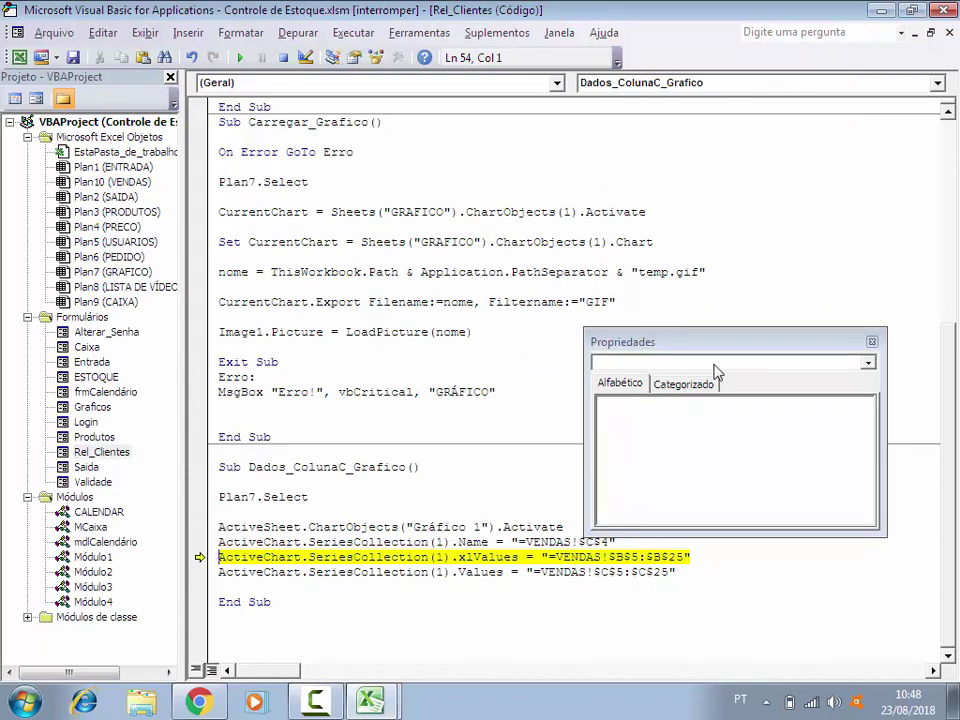
click(735, 337)
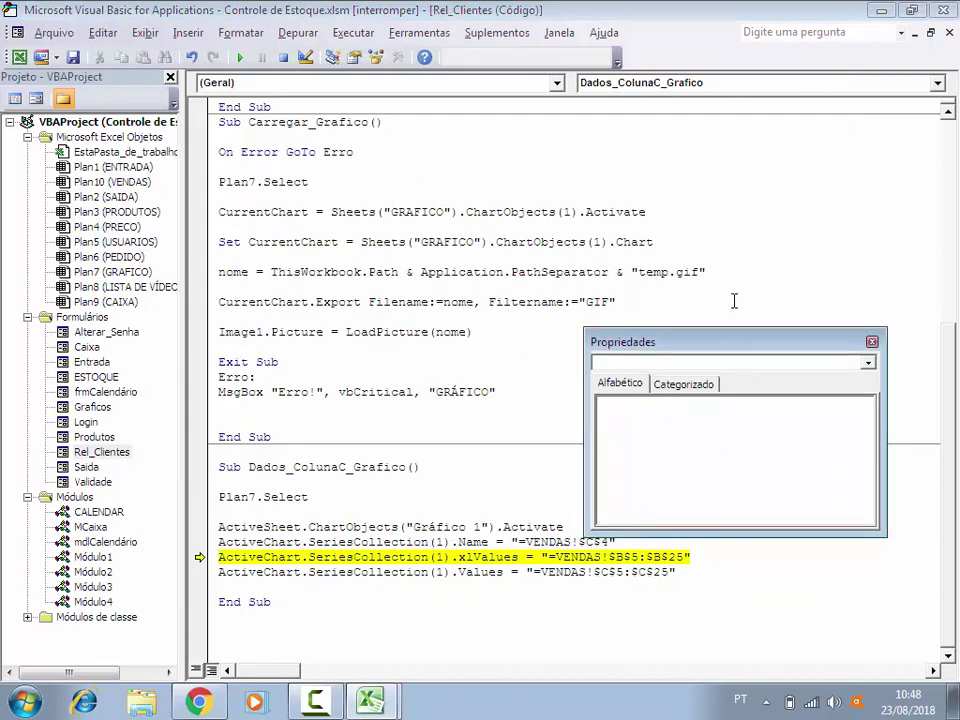
click(871, 342)
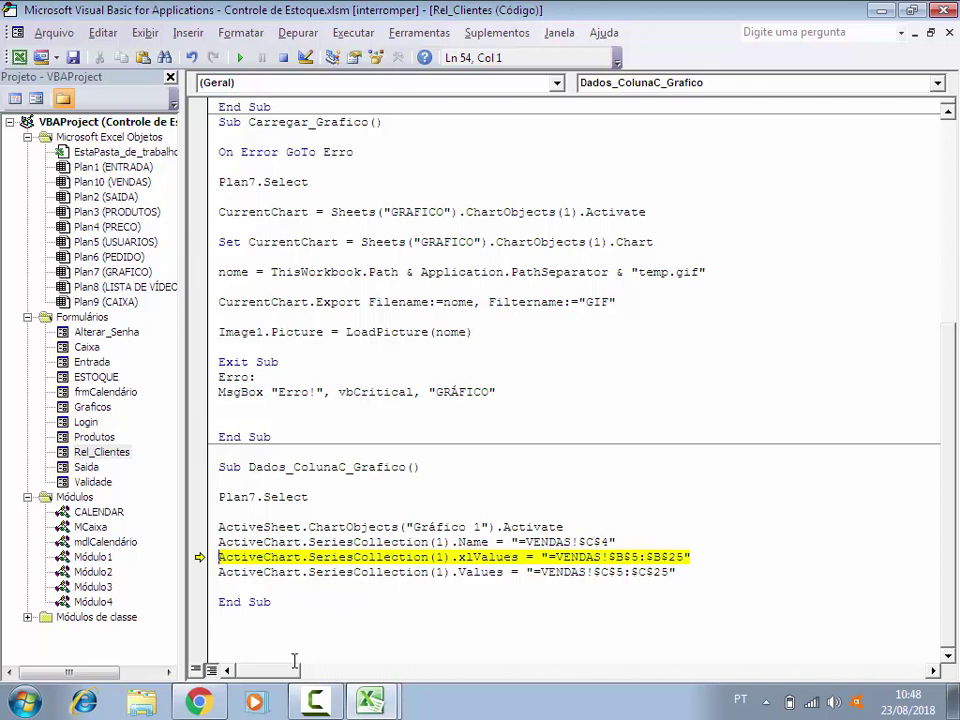
click(315, 702)
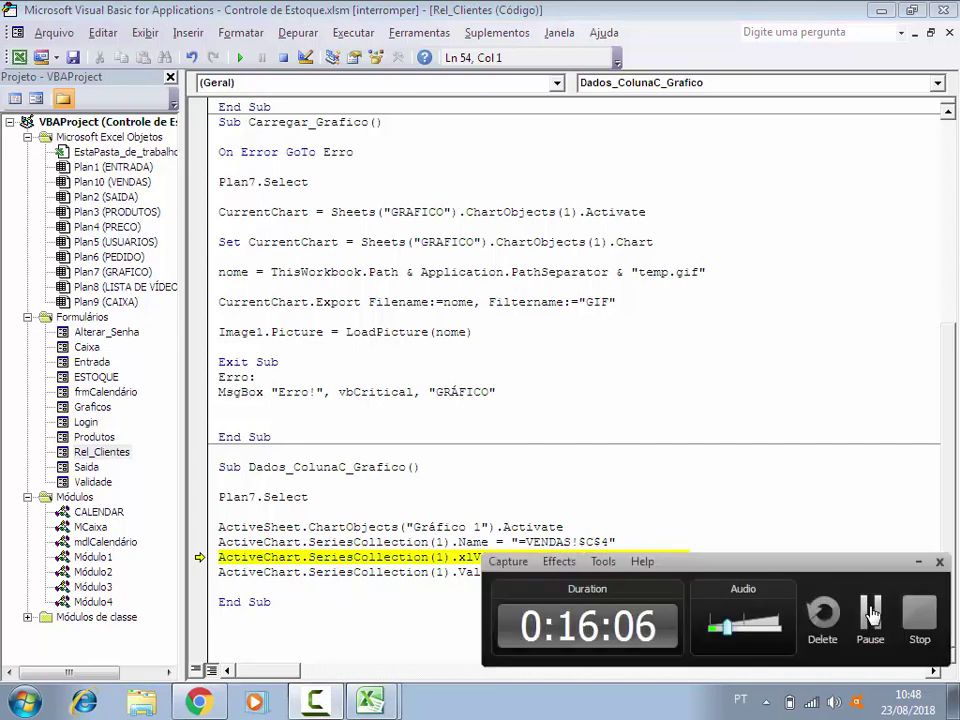
click(870, 612)
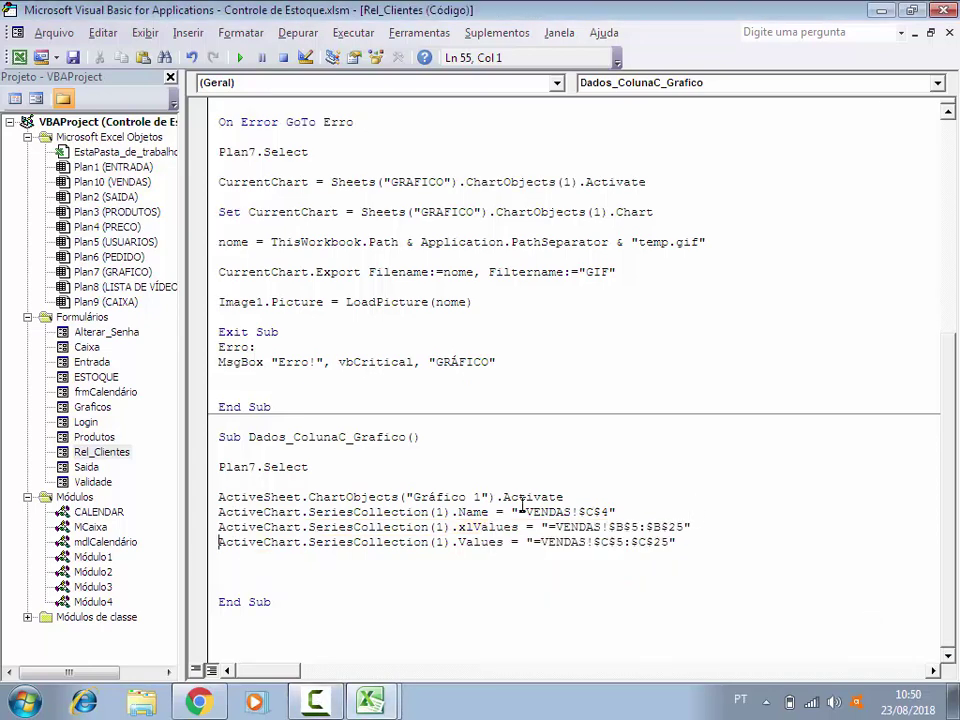
Step: Change xlValues to XValues in Dados_ColunaC_Grafico and reopen the Rel_Clientes design
click(477, 527)
key(BackSpace)
click(547, 588)
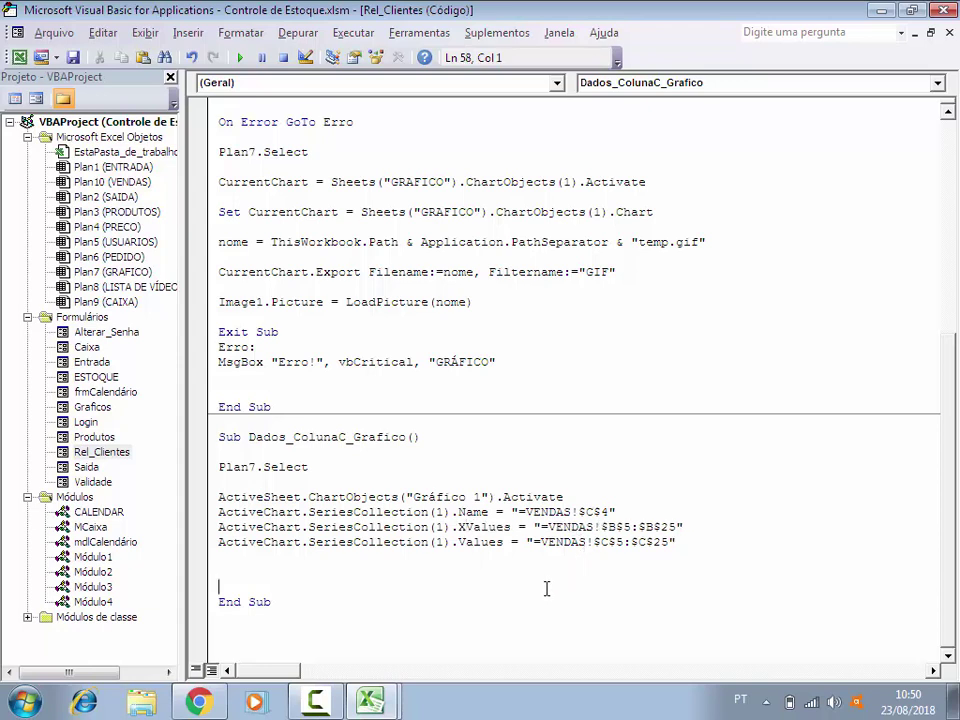
double_click(101, 452)
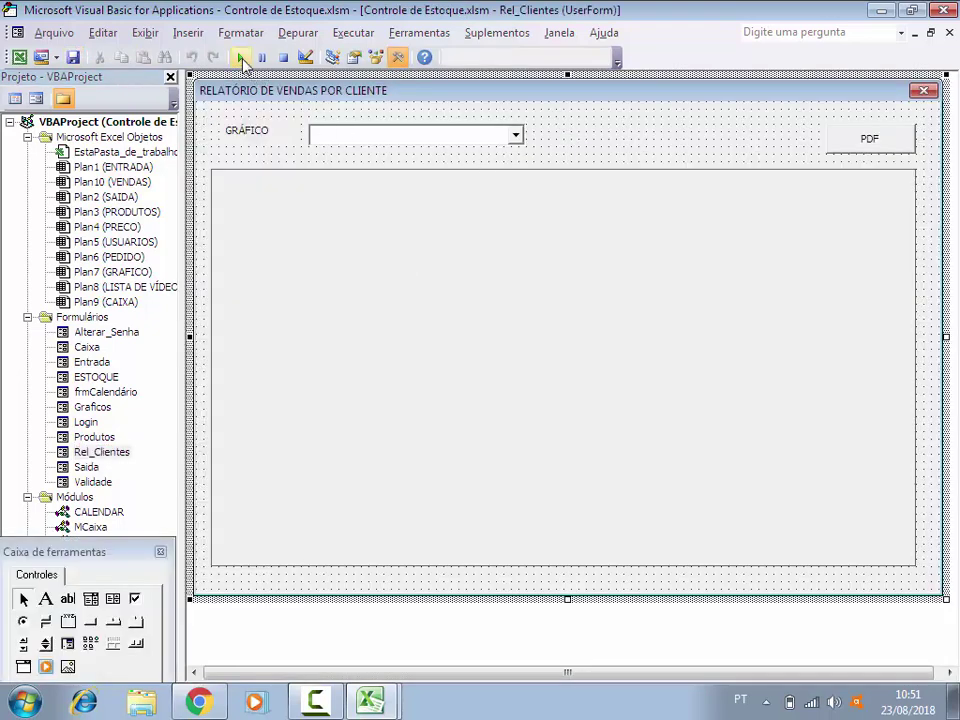
Step: Run Rel_Clientes, choose VENDIDO in the GRÁFICO combo box to plot the chart, then close it
click(240, 57)
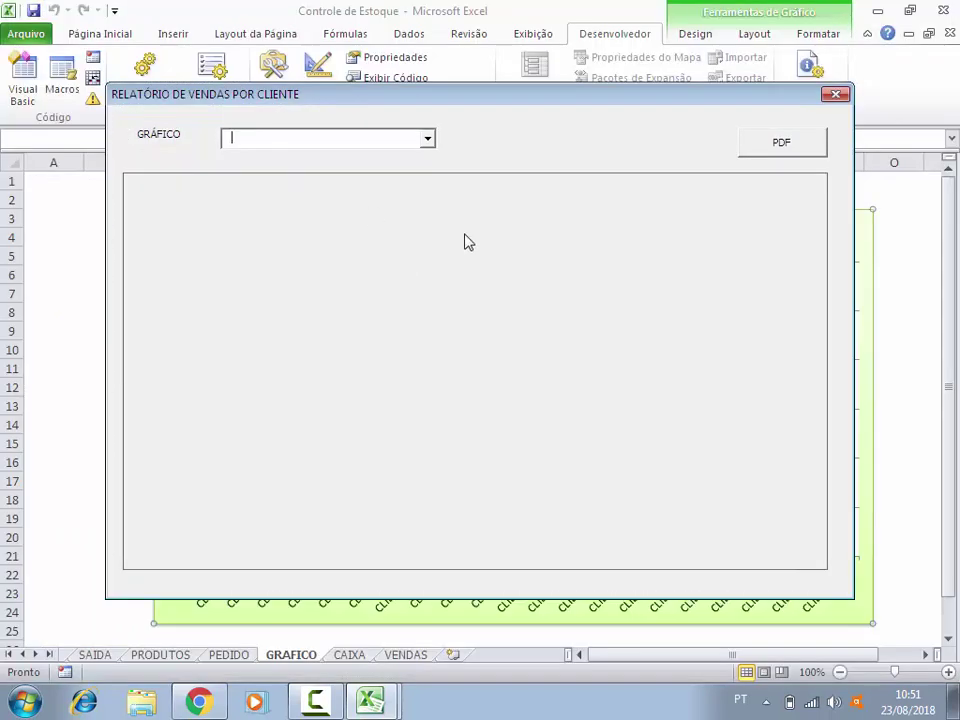
click(427, 139)
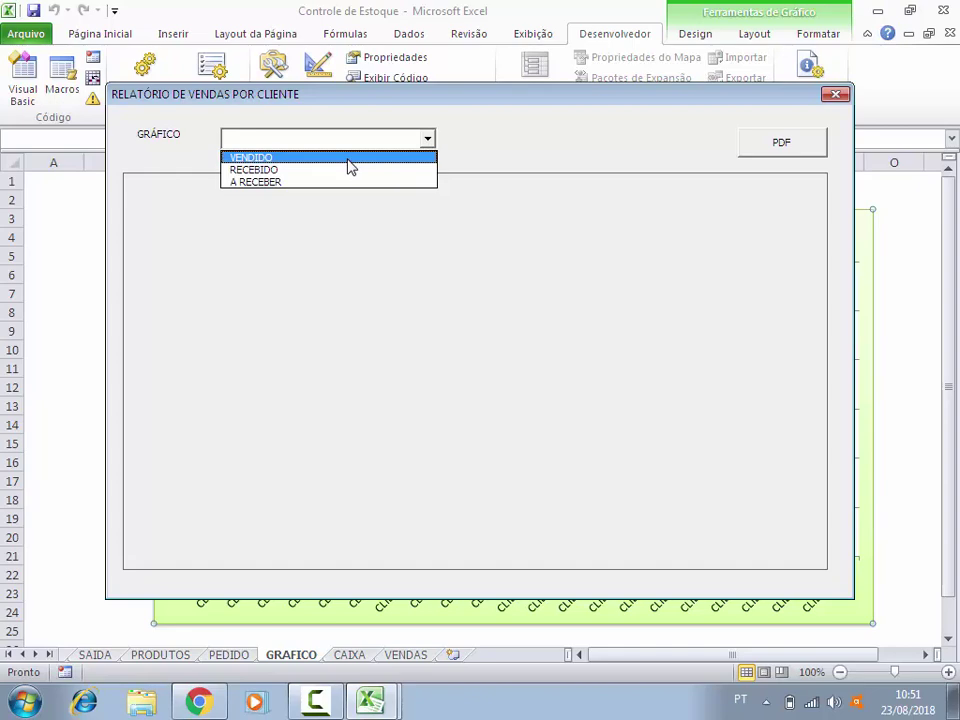
click(350, 160)
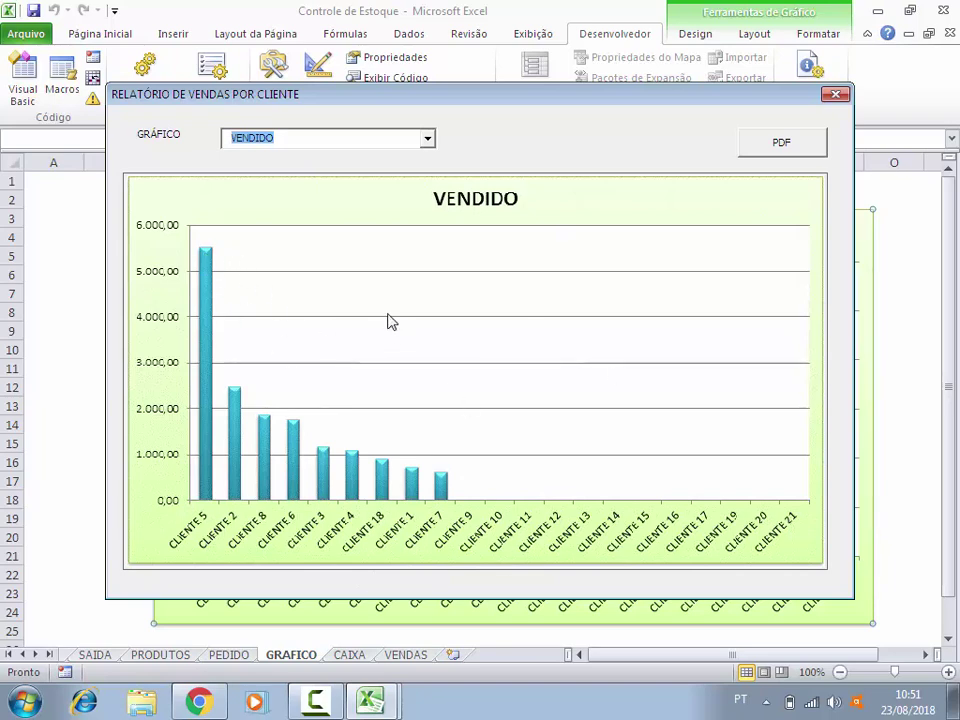
key(alt+F11)
click(835, 94)
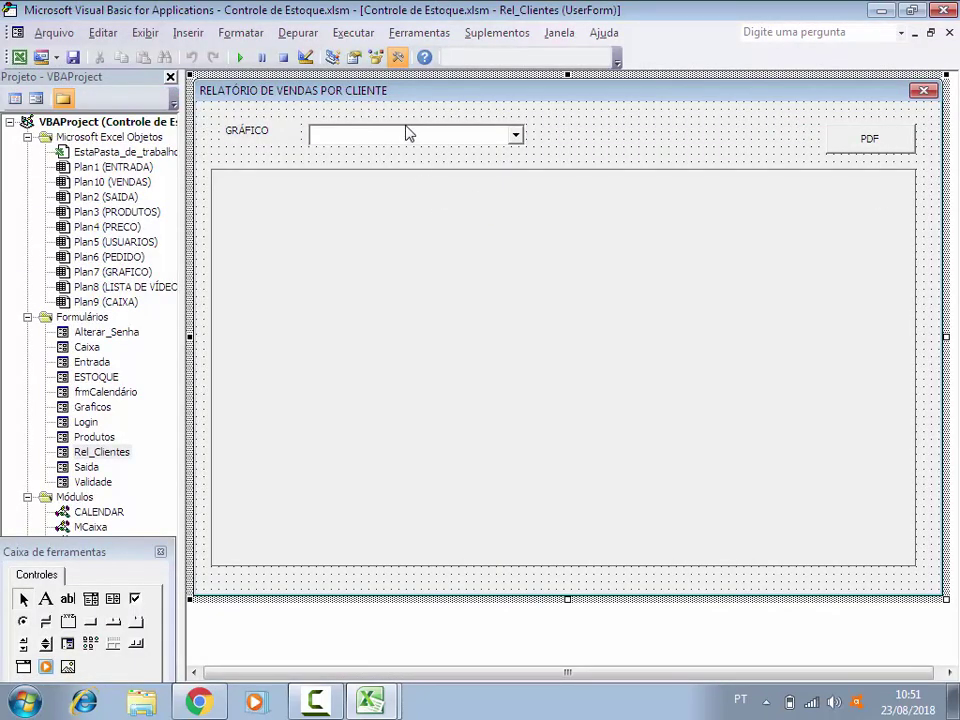
Step: Open the ComboBox1_Change code and add a blank line after the VENDIDO If condition
double_click(408, 135)
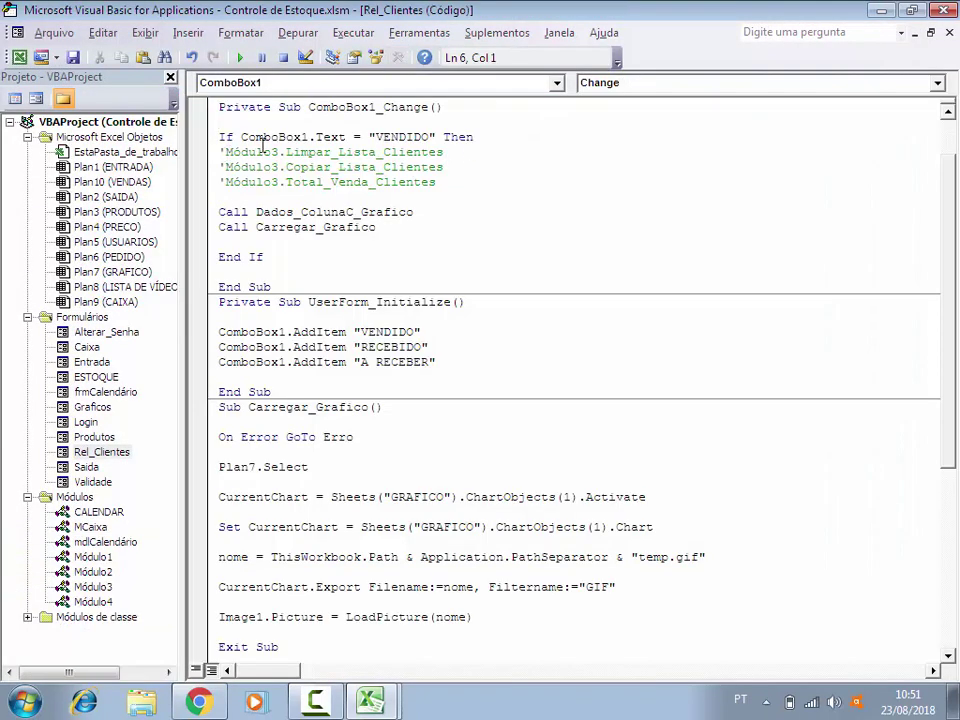
click(487, 141)
key(Return)
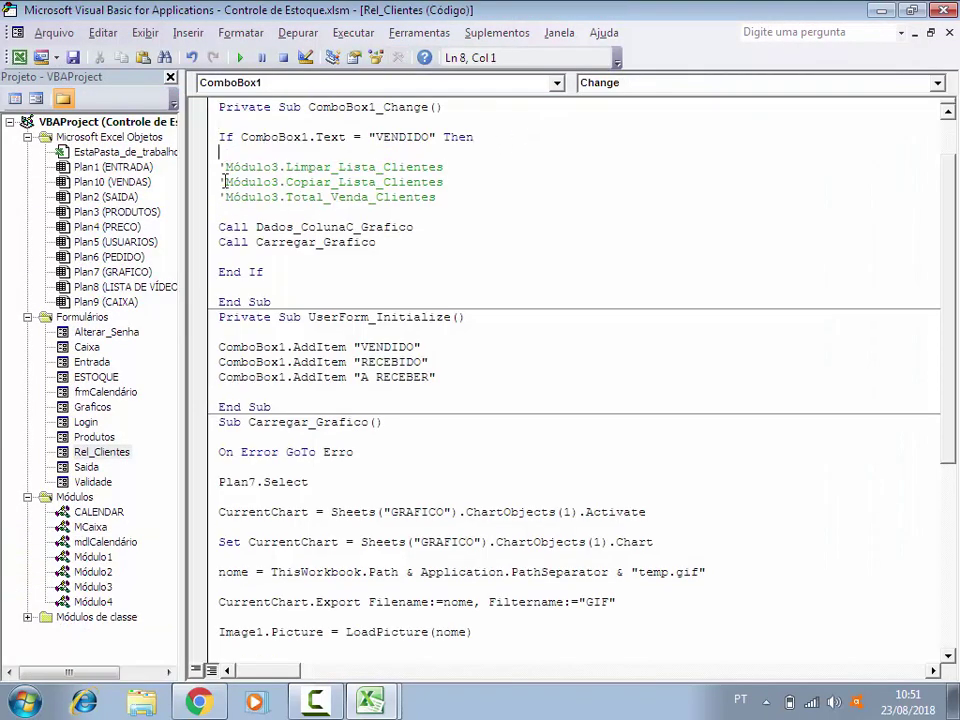
Step: Uncomment the Limpar_Lista_Clientes, Copiar_Lista_Clientes and Total_Venda_Clientes calls
click(226, 167)
key(BackSpace)
click(226, 182)
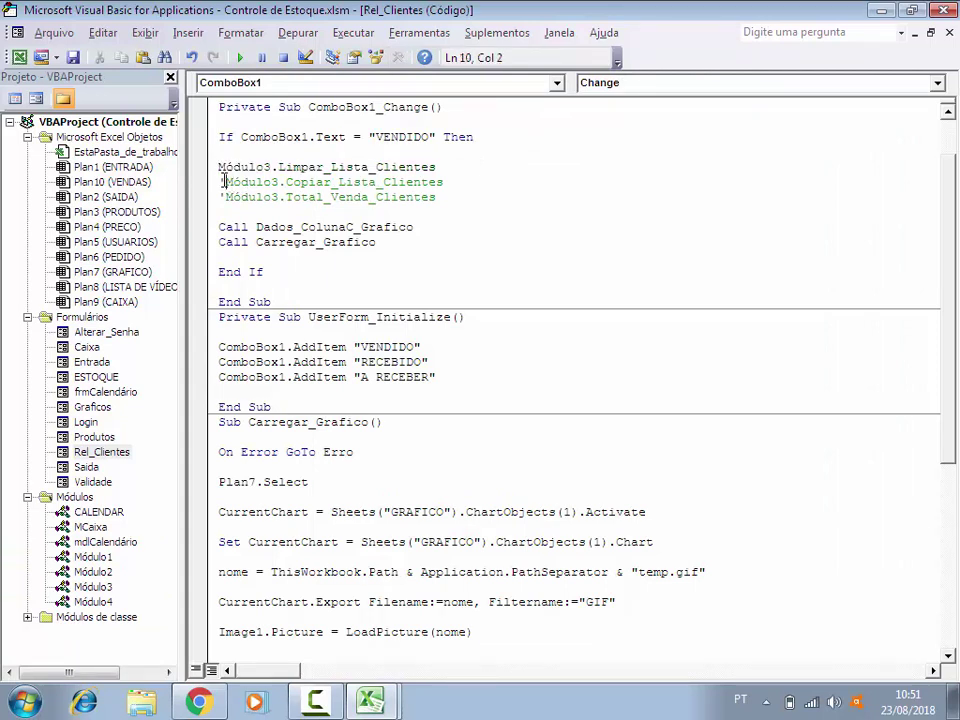
key(BackSpace)
click(226, 197)
key(BackSpace)
click(533, 199)
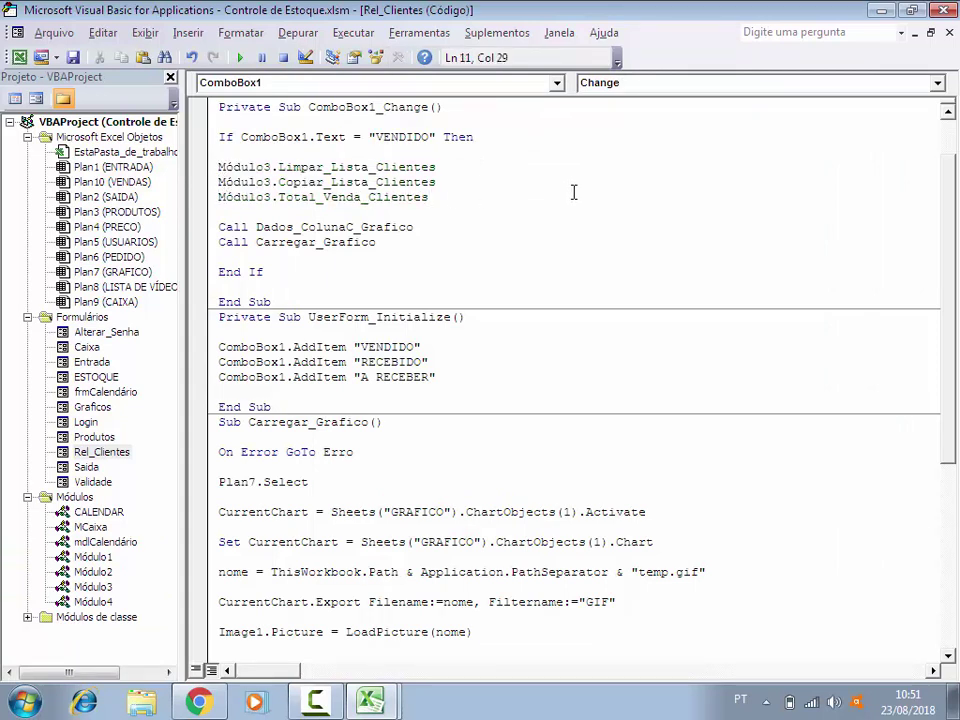
key(Down)
click(315, 700)
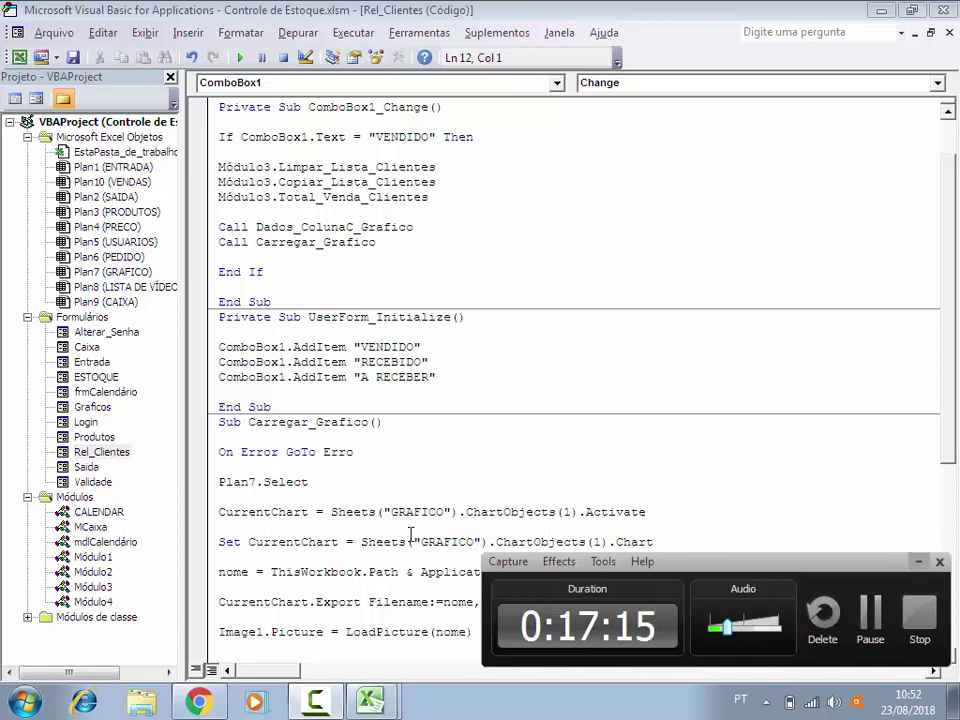
click(918, 562)
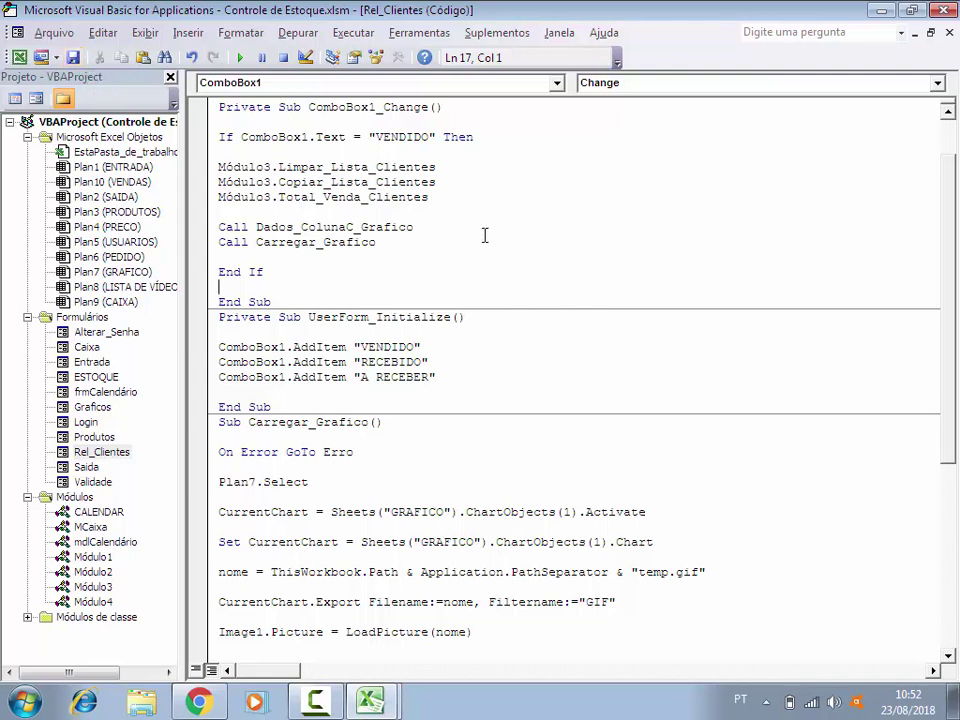
click(97, 410)
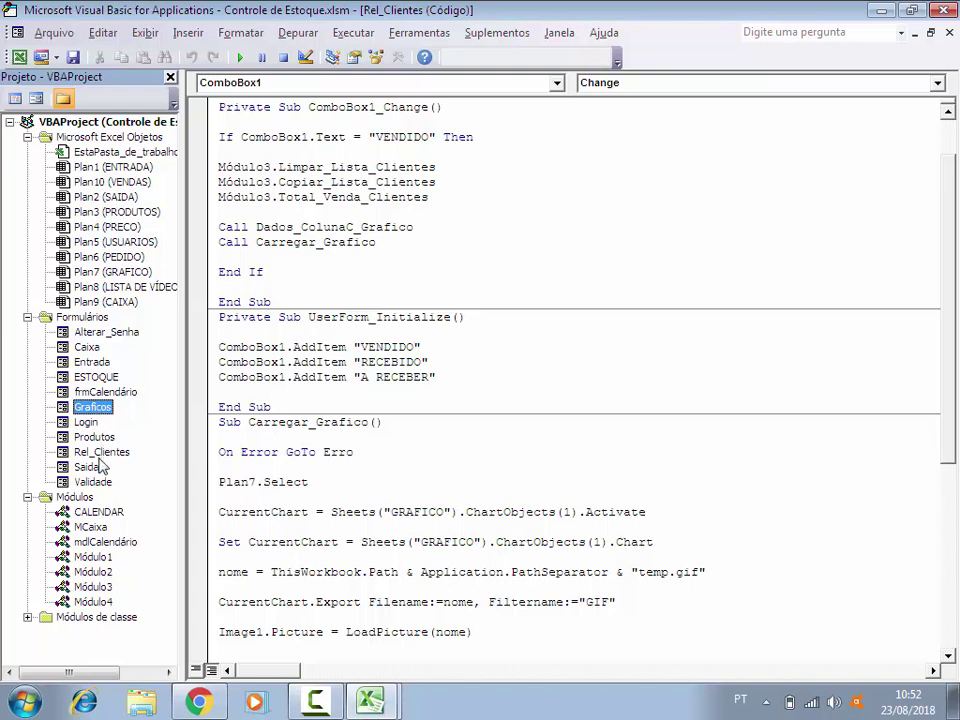
click(98, 453)
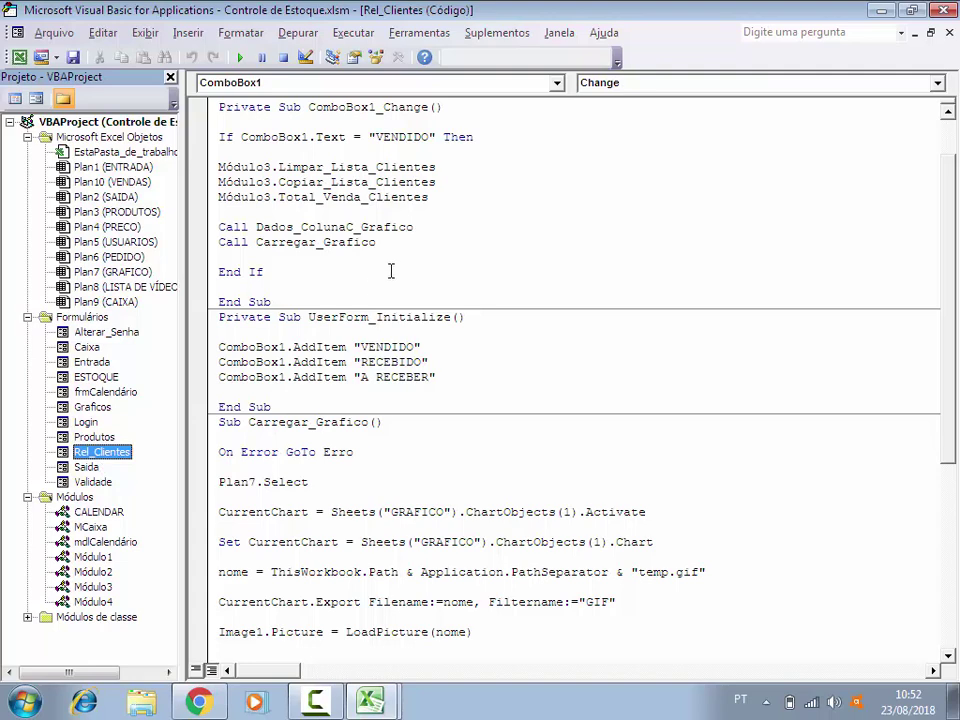
scroll(486, 580, right, 3)
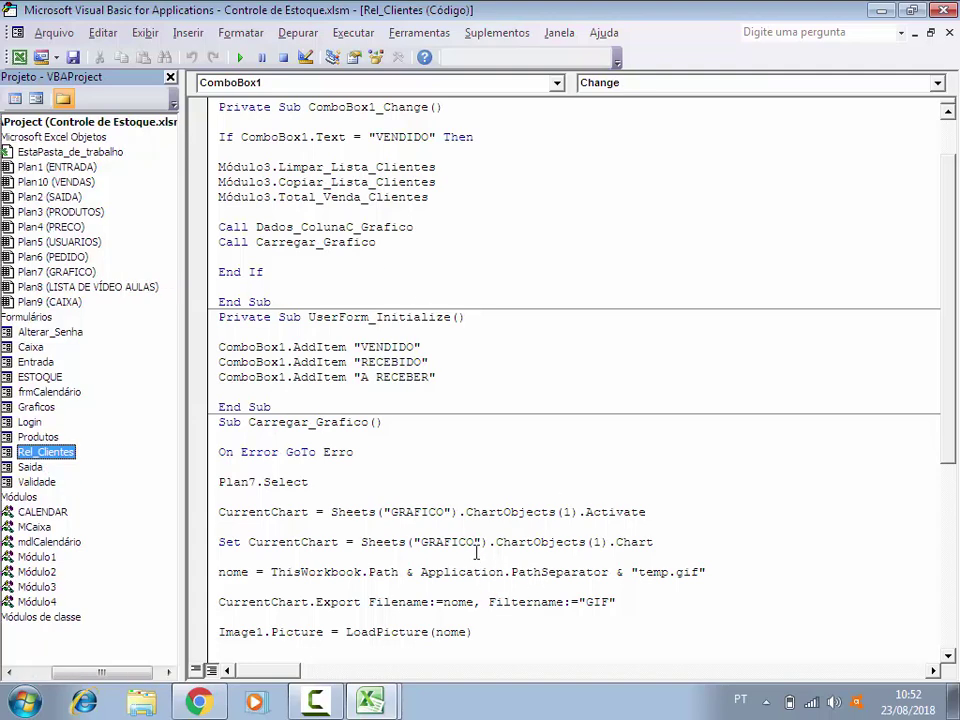
click(339, 494)
scroll(339, 494, down, 4)
scroll(540, 520, down, 4)
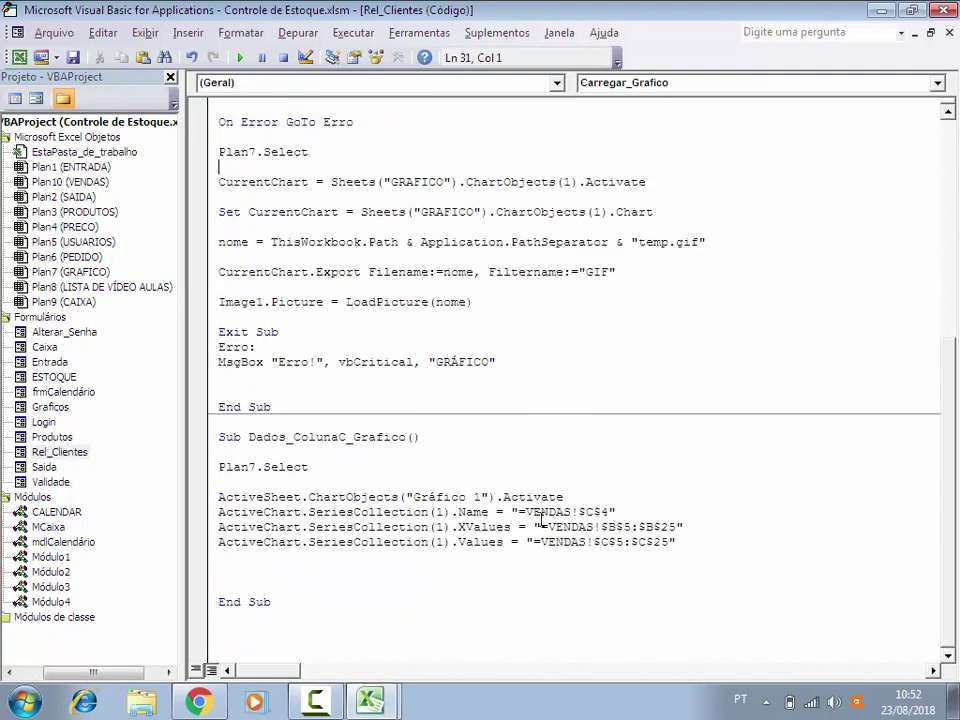
drag(690, 527, 208, 530)
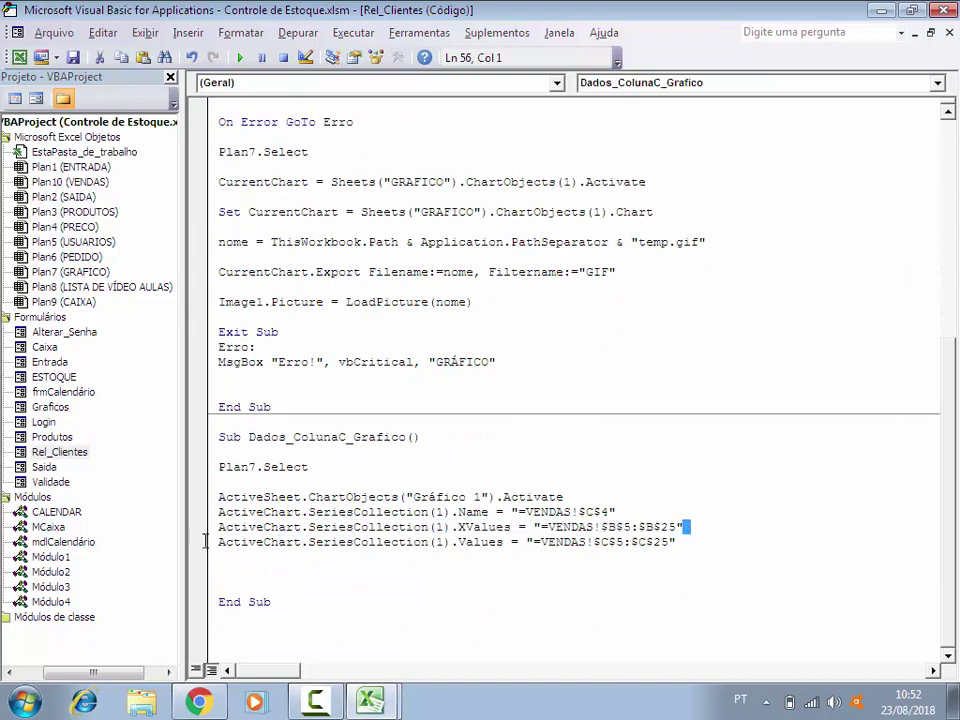
click(259, 570)
scroll(250, 550, up, 1)
scroll(285, 527, up, 2)
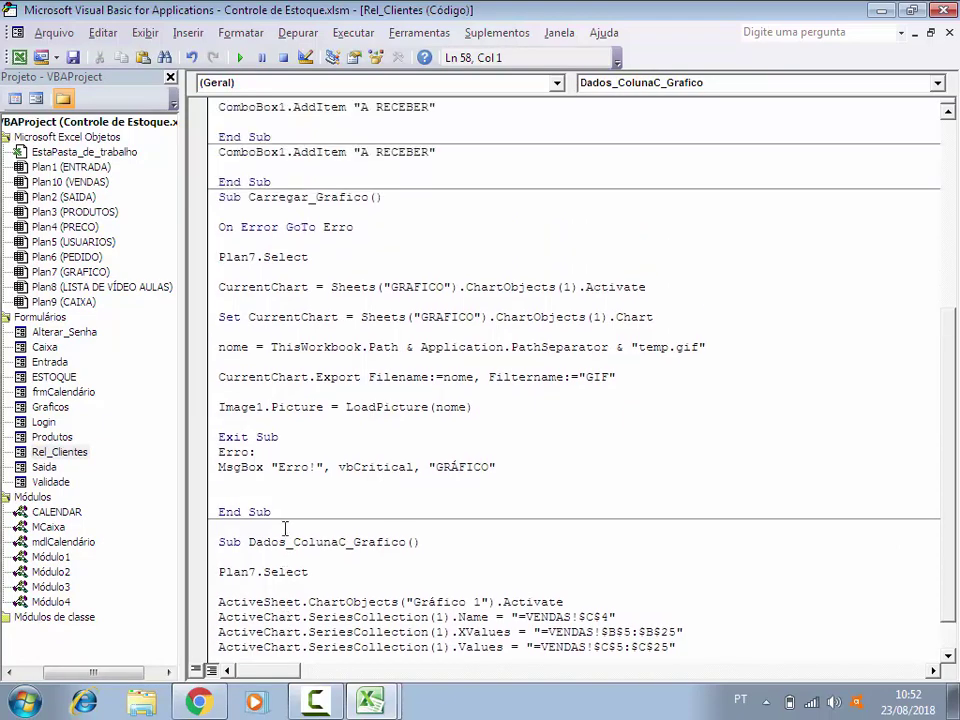
scroll(343, 452, up, 1)
scroll(371, 452, down, 3)
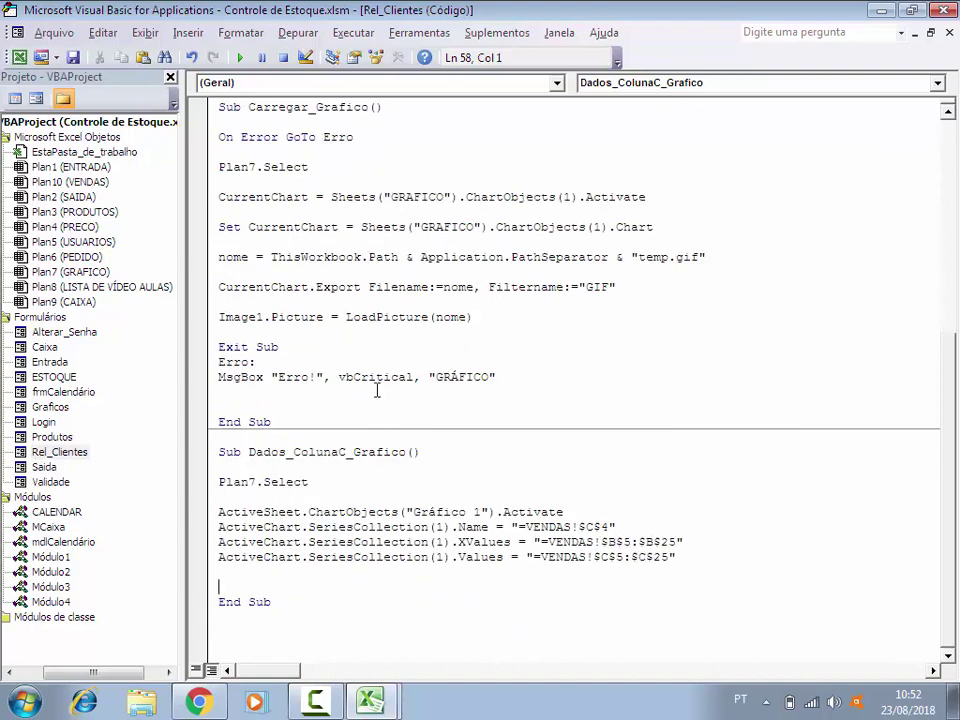
scroll(241, 402, up, 1)
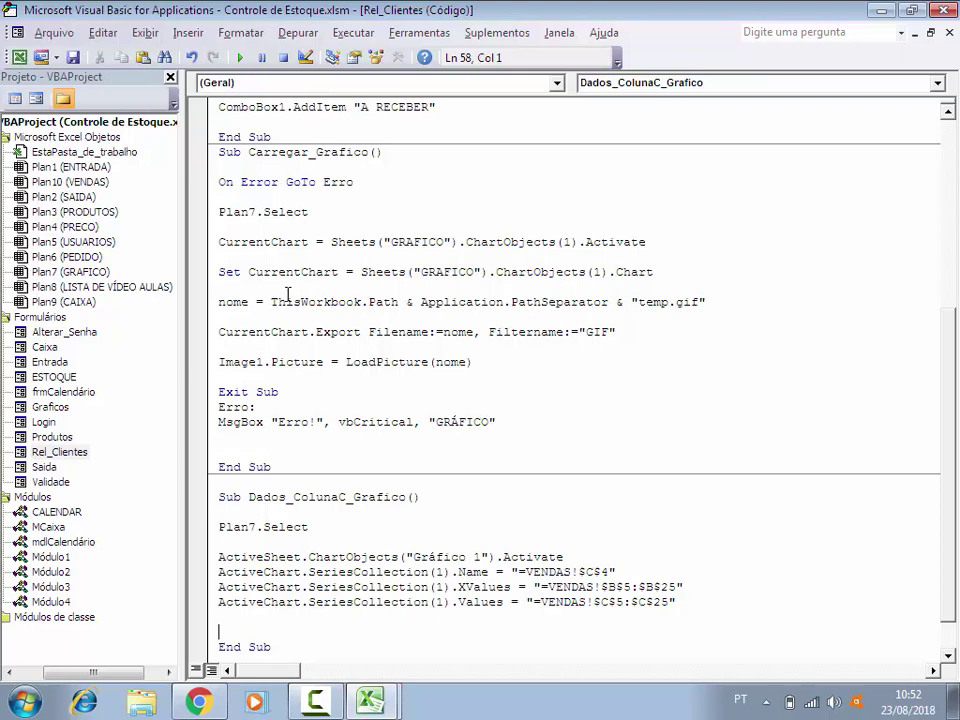
click(250, 318)
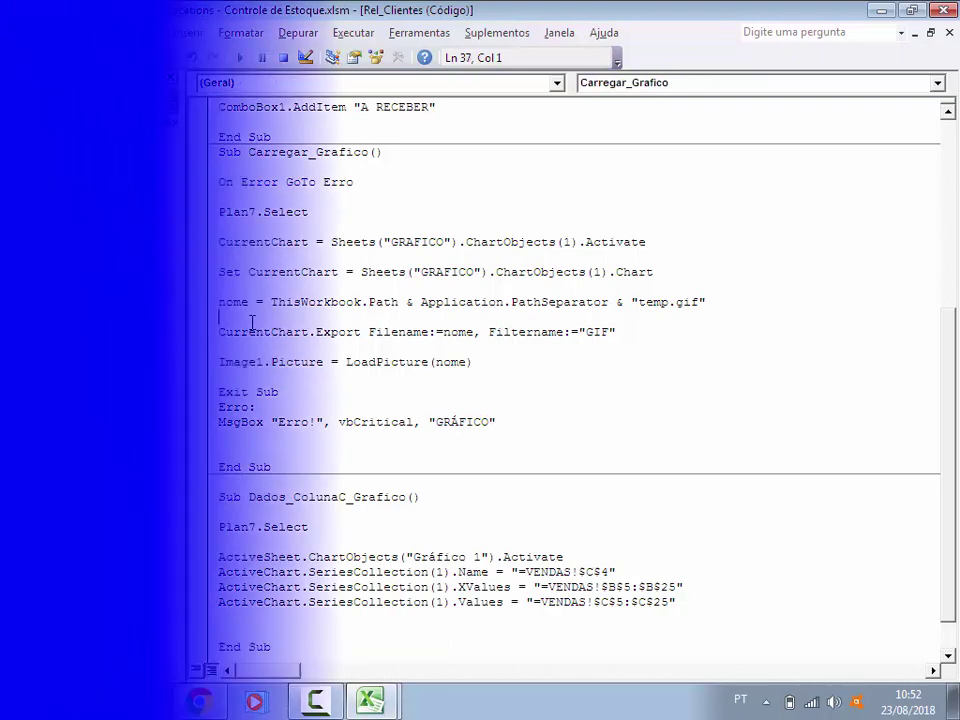